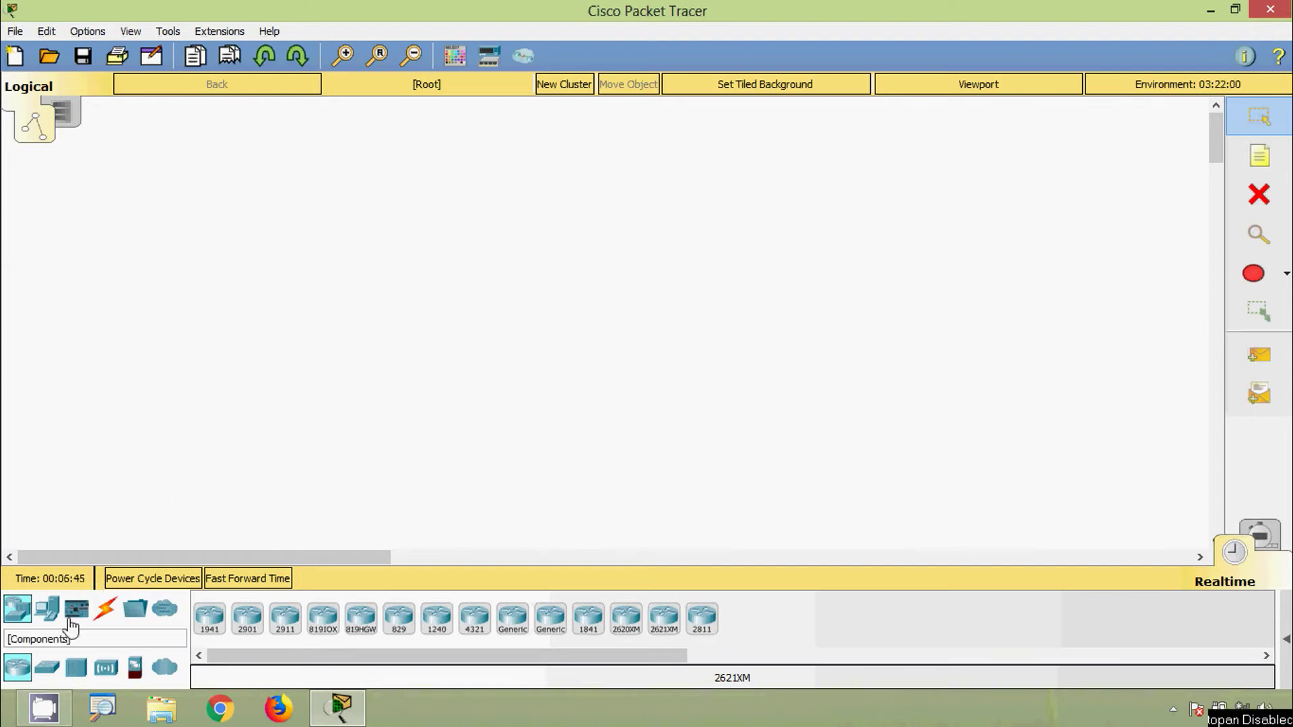
# Drop a 2960-24TT switch and a PC-PT computer side by side on the canvas
pyautogui.click(47, 668)
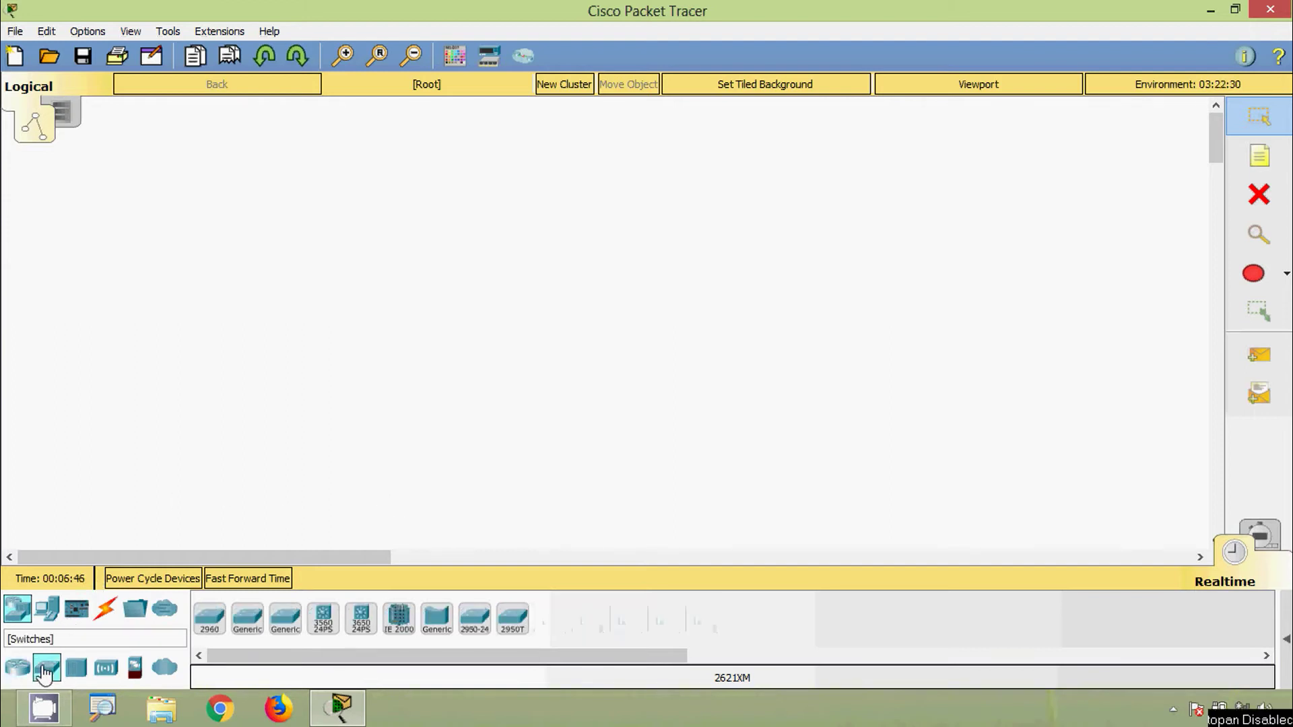
pyautogui.click(213, 629)
pyautogui.click(405, 340)
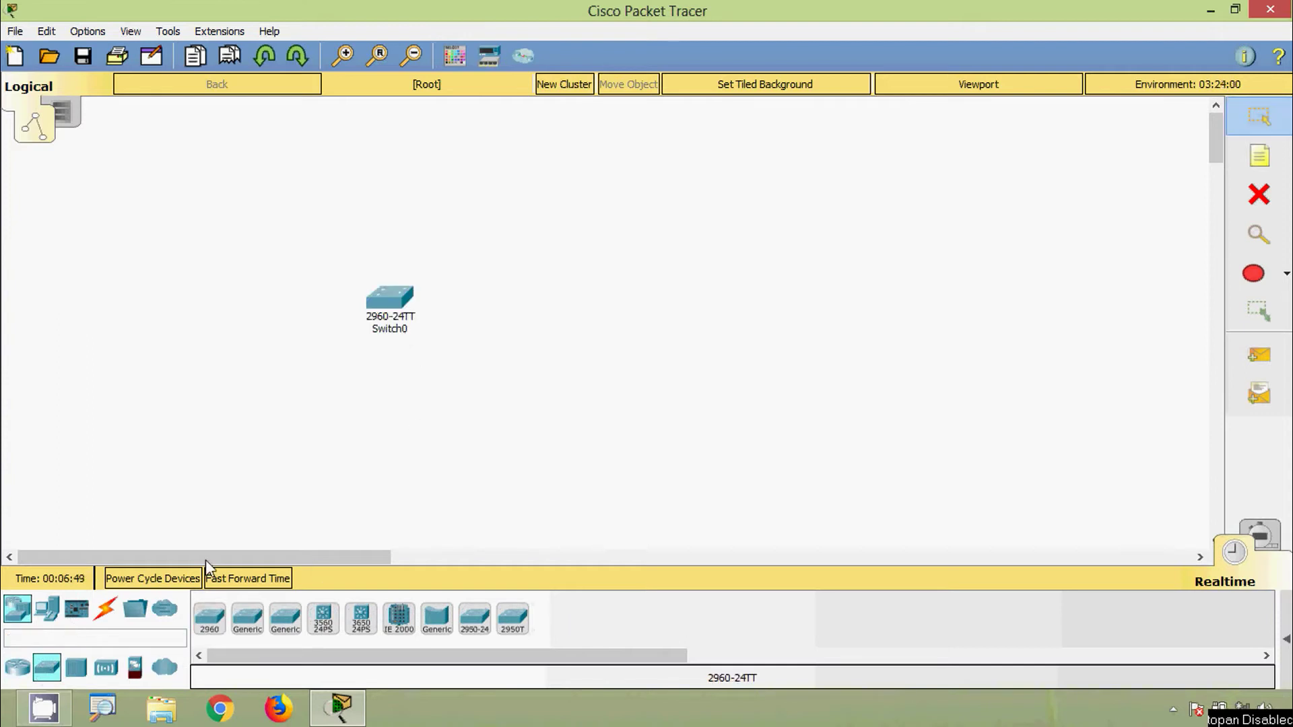
pyautogui.click(46, 609)
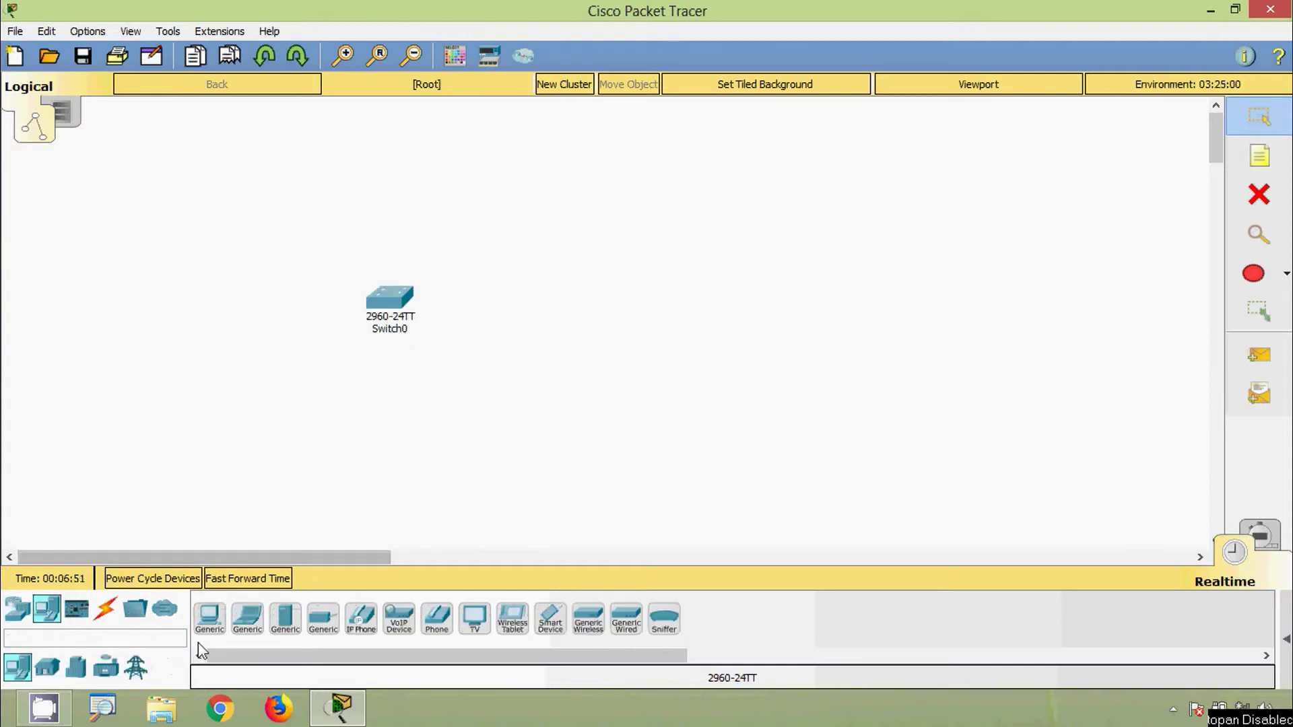
pyautogui.click(209, 618)
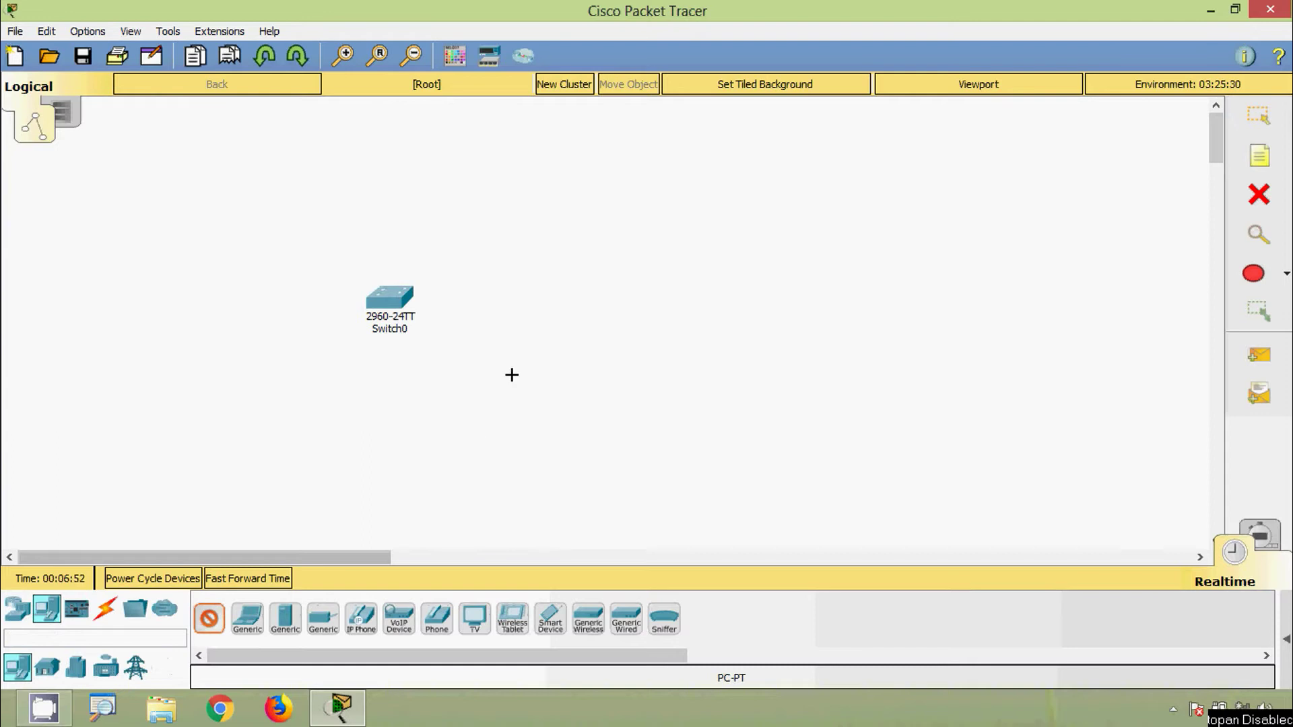
pyautogui.click(584, 301)
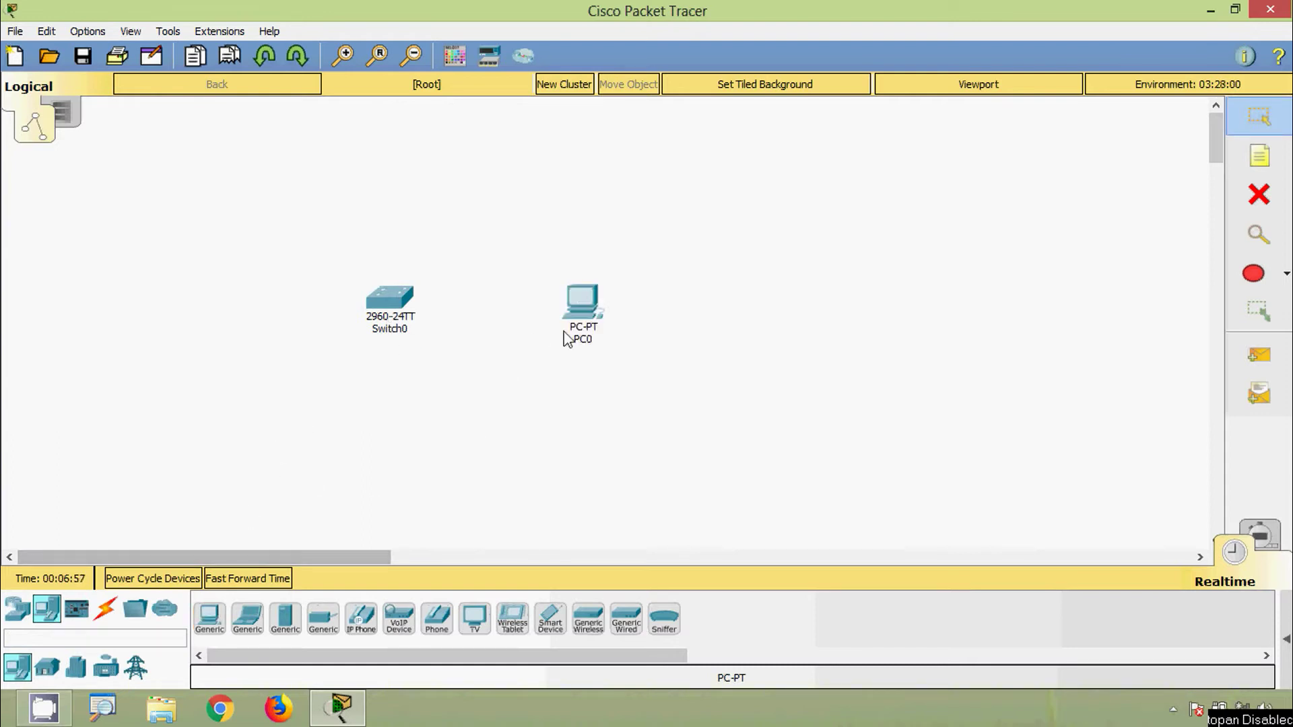
pyautogui.click(105, 609)
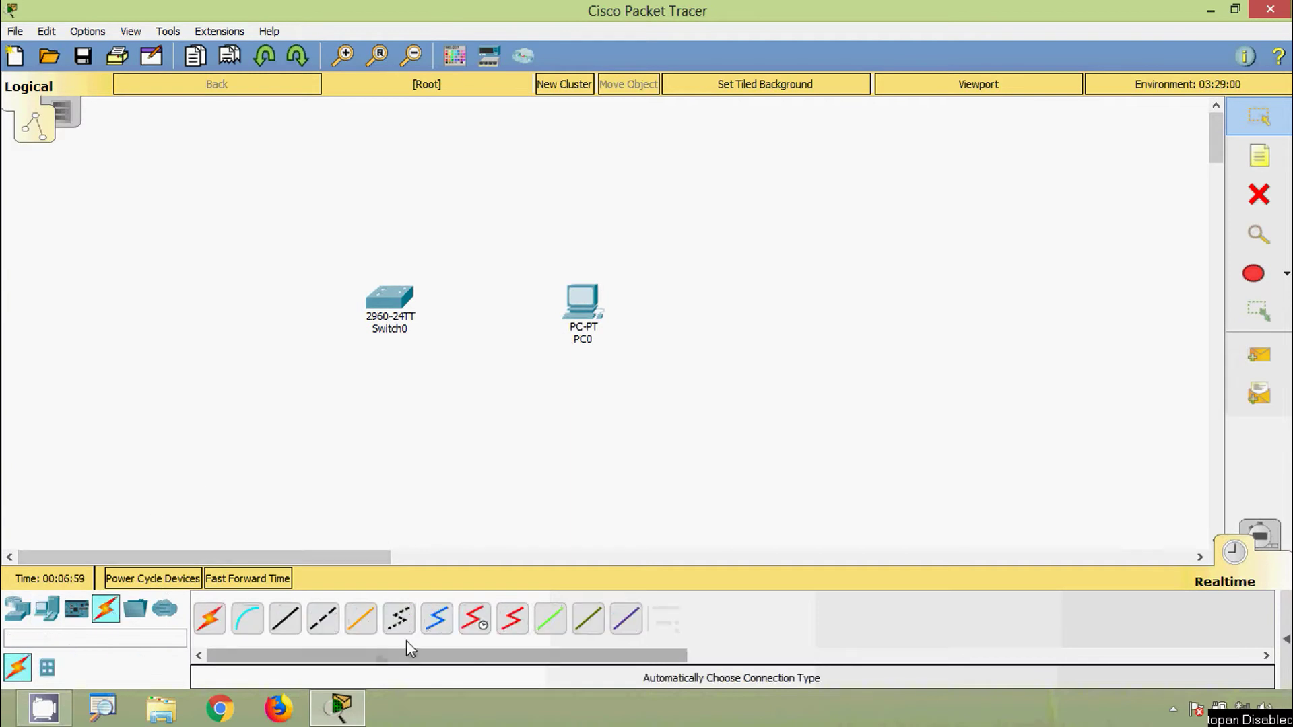
# Cable the switch's Console port to the PC's RS 232 port with a console cable
pyautogui.click(247, 619)
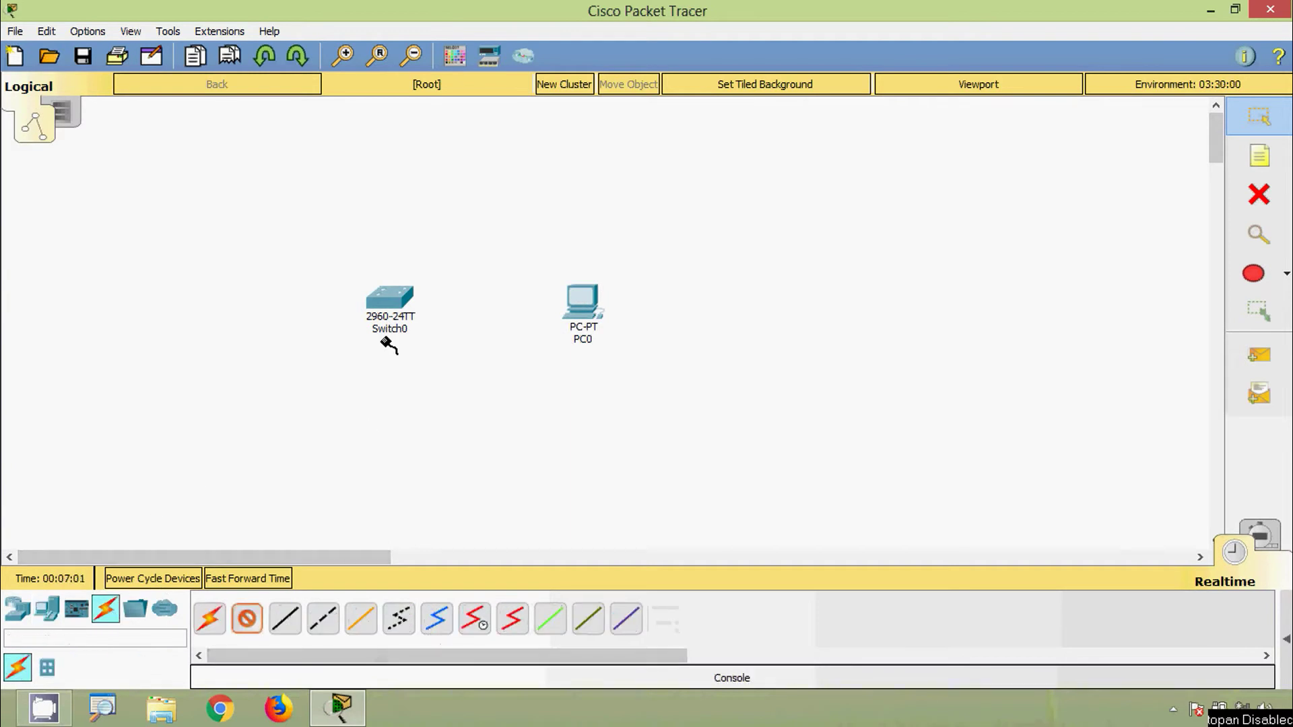
pyautogui.click(392, 297)
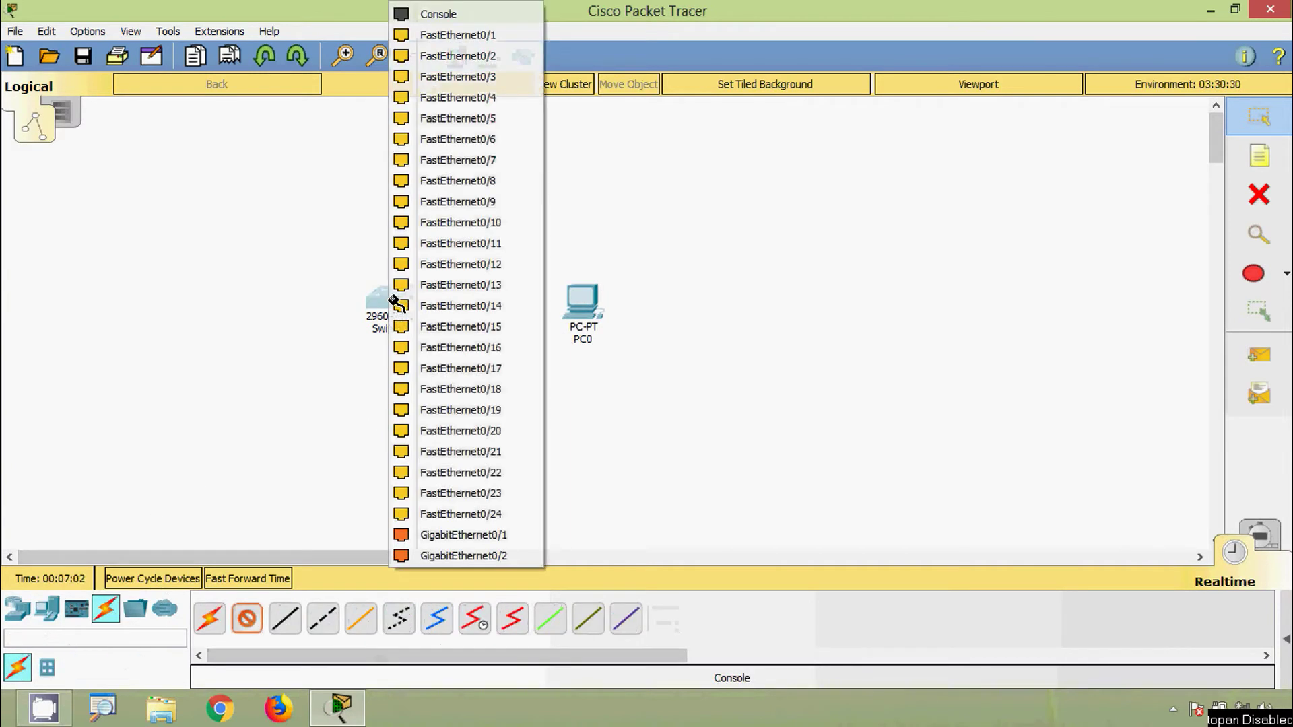
pyautogui.click(443, 15)
pyautogui.click(586, 302)
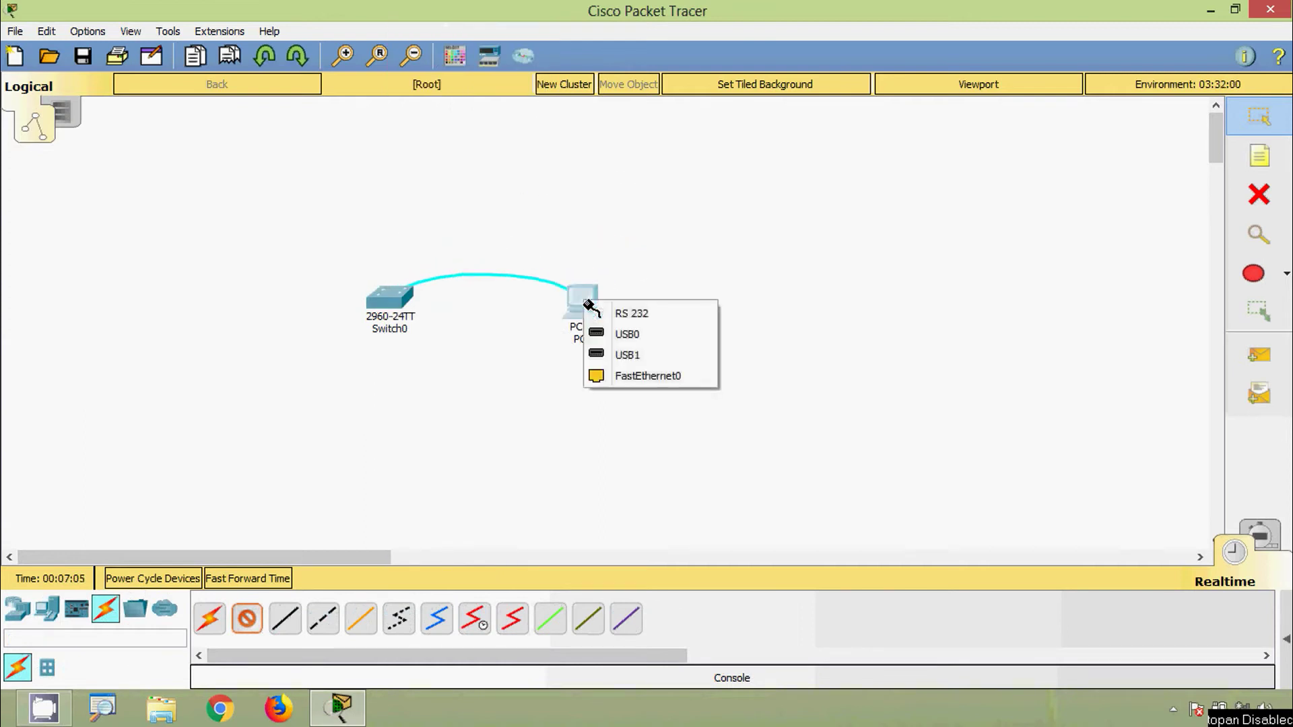
pyautogui.click(613, 314)
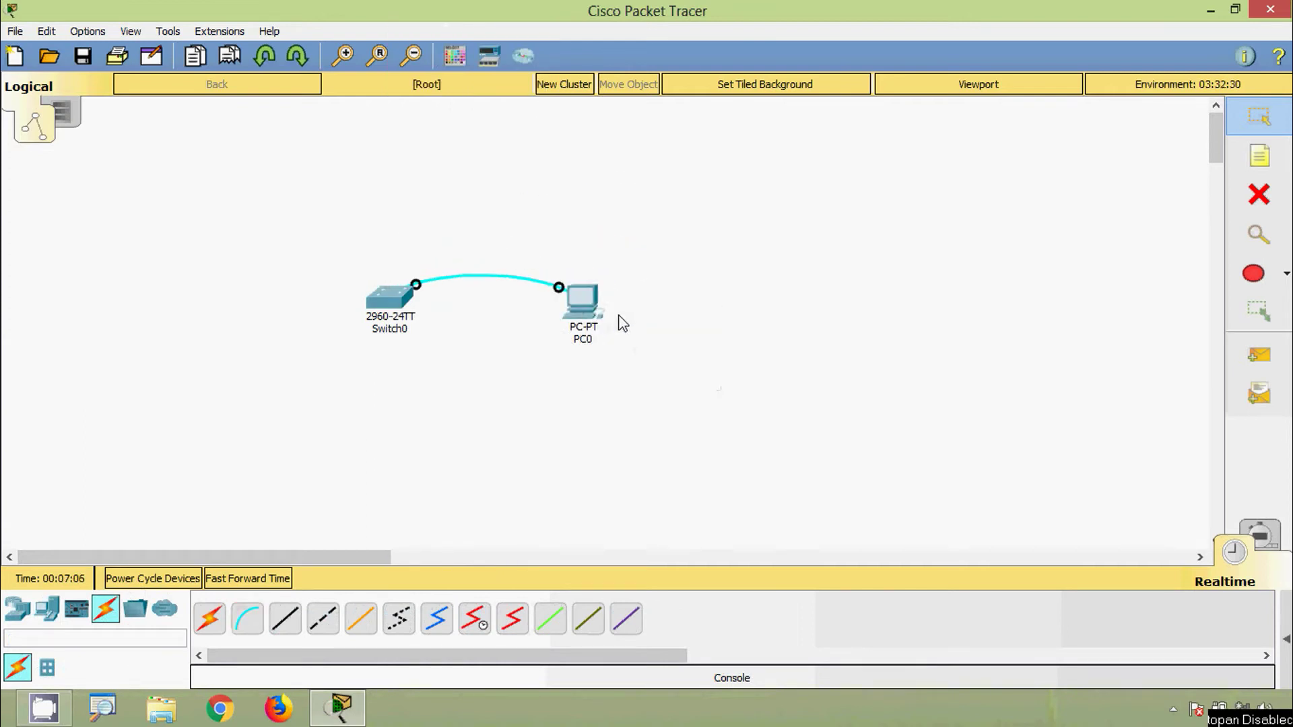
# Rename the switch label to S1 and the PC label to PCA
pyautogui.click(398, 333)
pyautogui.moveTo(410, 332); pyautogui.dragTo(375, 335)
pyautogui.write('1')
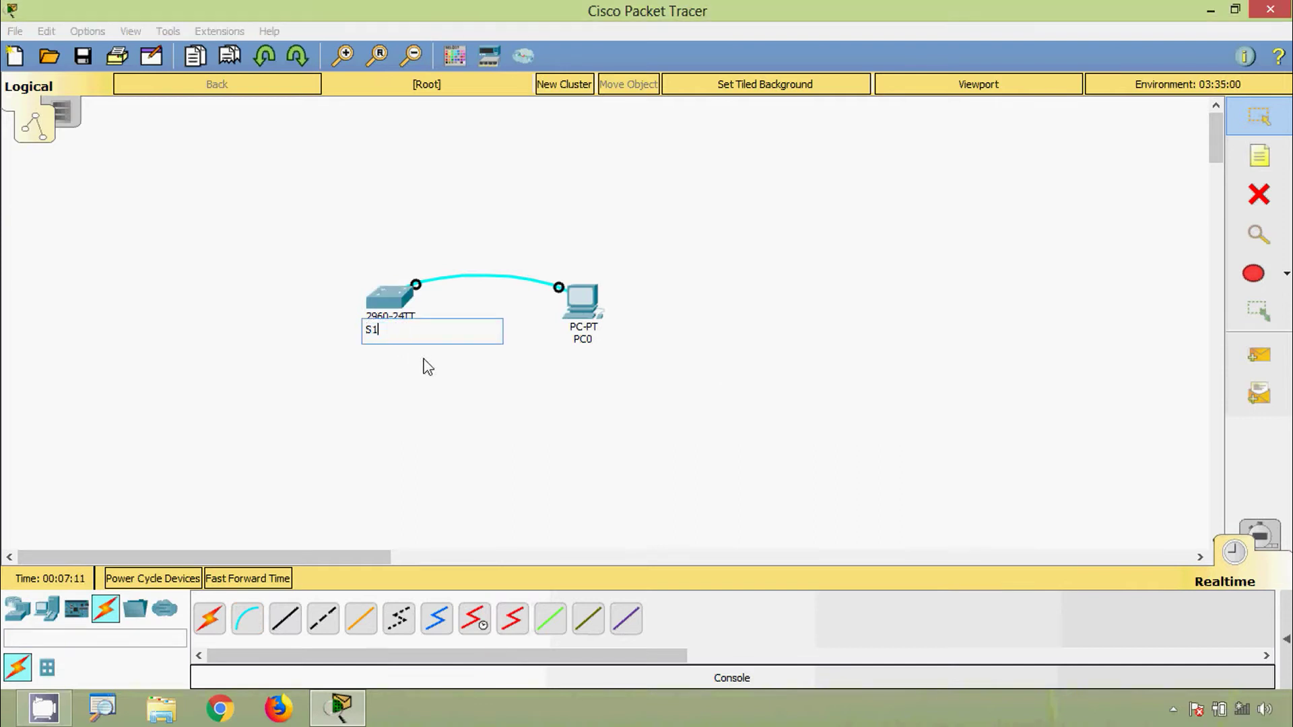
pyautogui.press('Return')
pyautogui.click(588, 348)
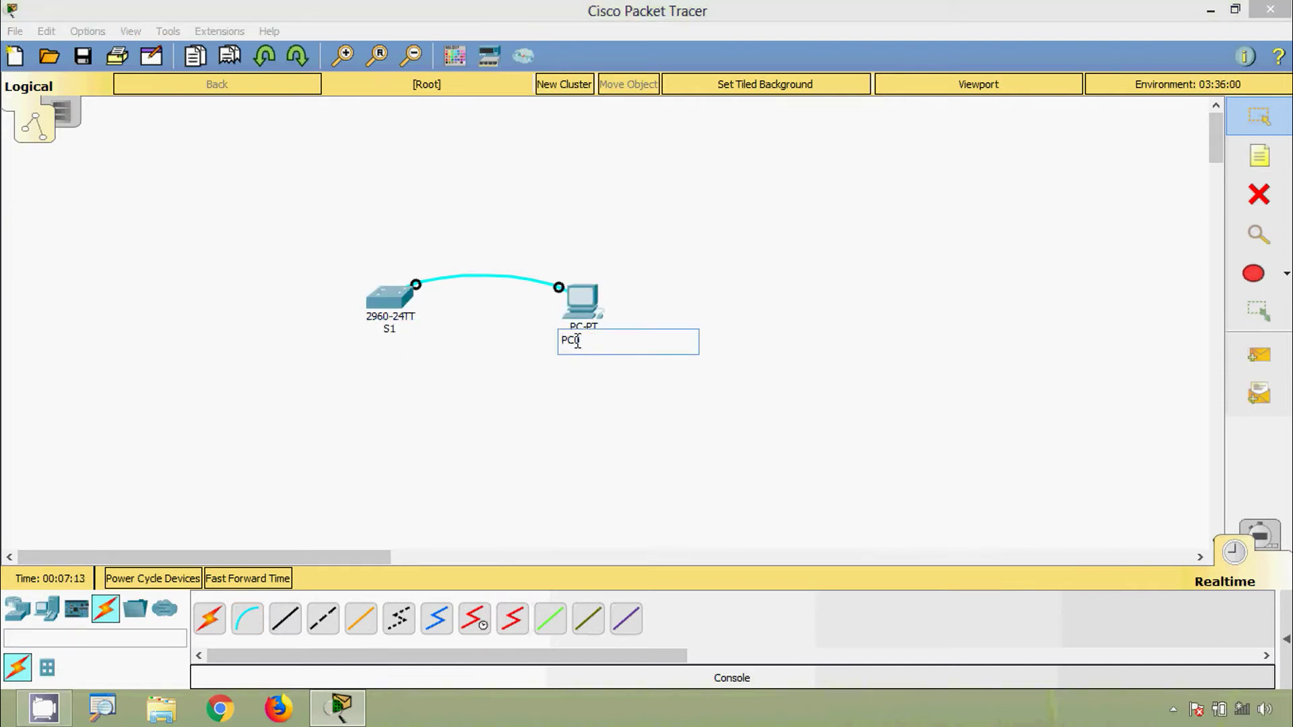
pyautogui.write('A')
pyautogui.press('Return')
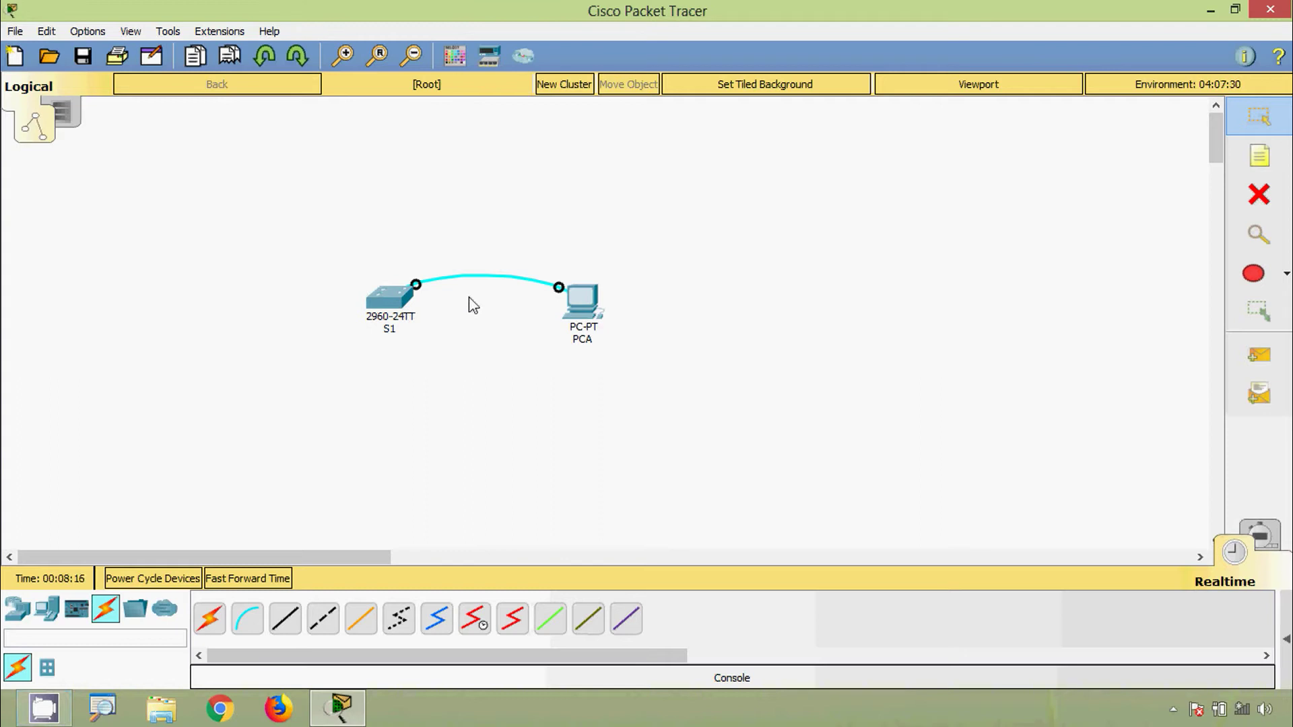
# Move both devices together further right on the workspace
pyautogui.moveTo(300, 227); pyautogui.dragTo(629, 353)
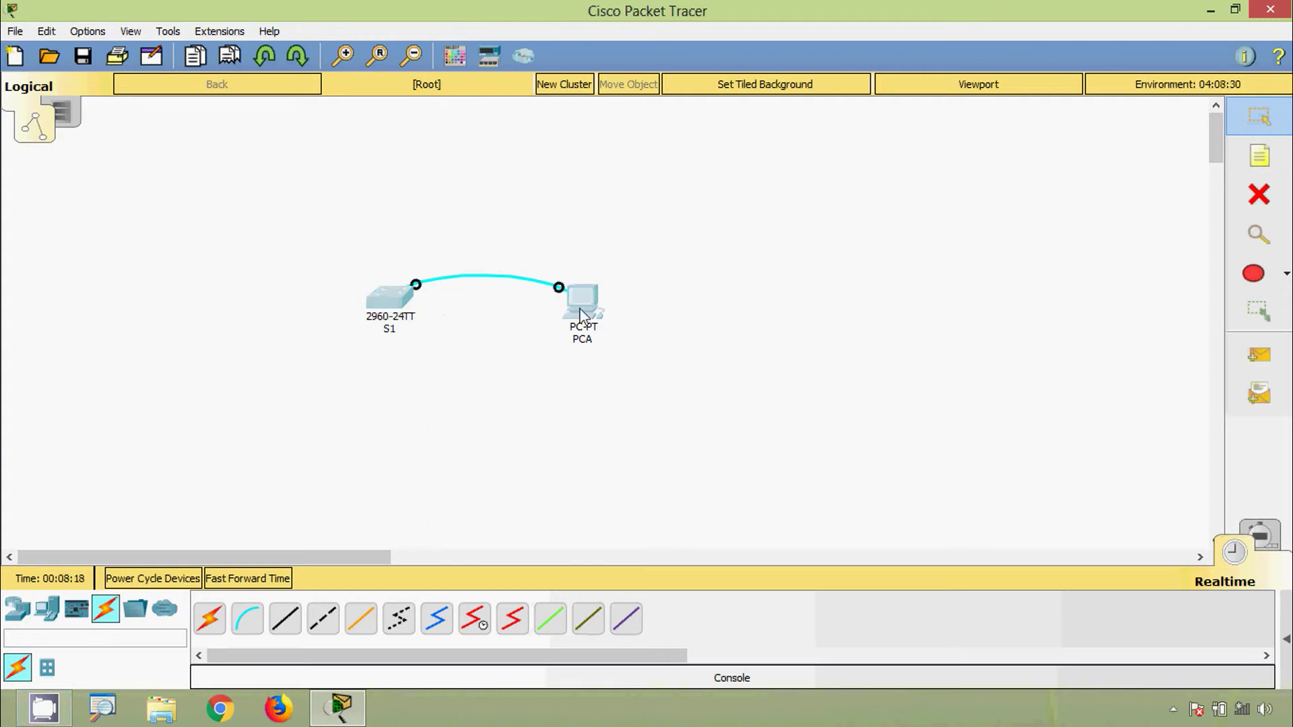
pyautogui.moveTo(593, 311); pyautogui.dragTo(753, 301)
pyautogui.click(720, 377)
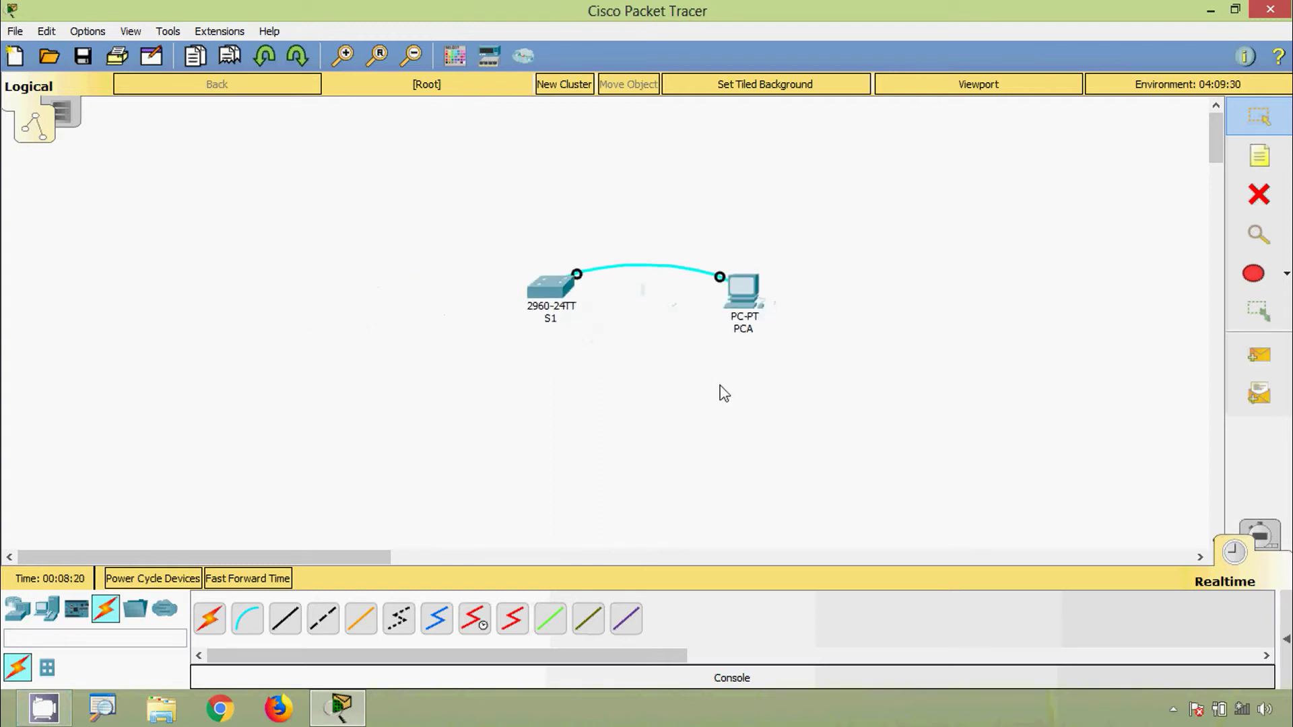
# Open PCA's Desktop Terminal with the default 9600 baud settings
pyautogui.click(744, 301)
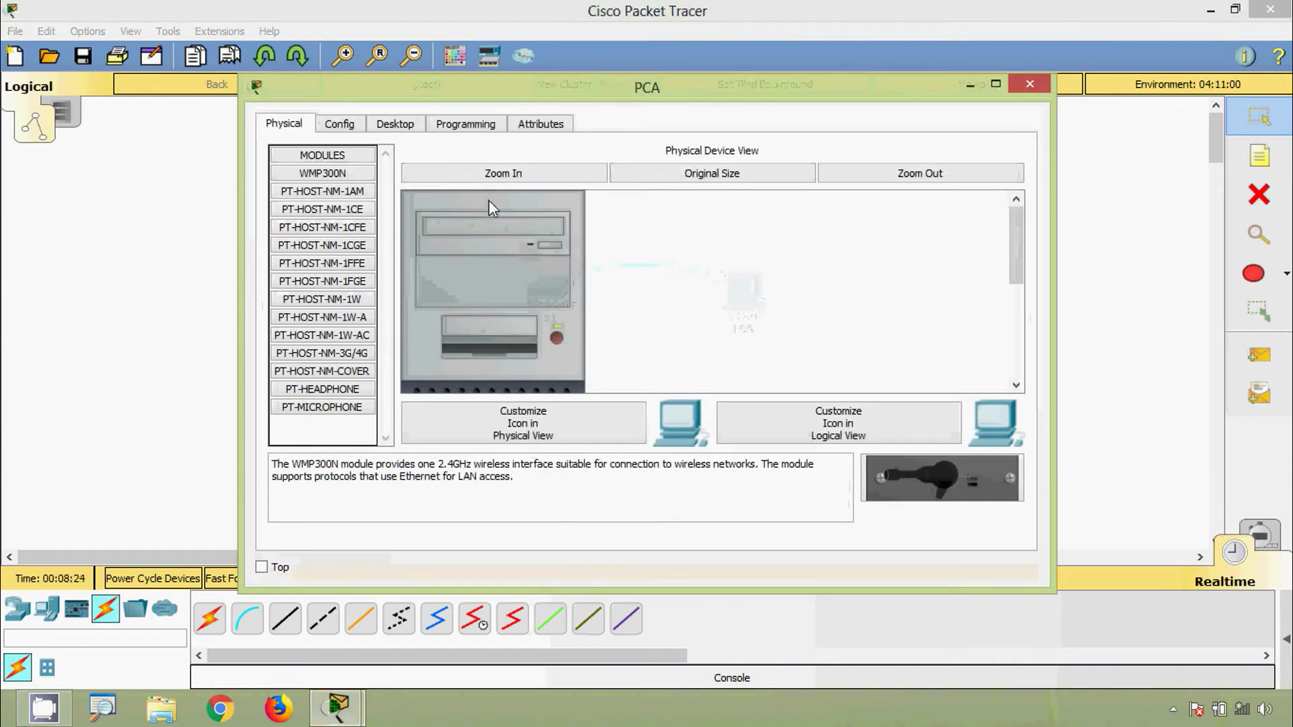
pyautogui.click(401, 129)
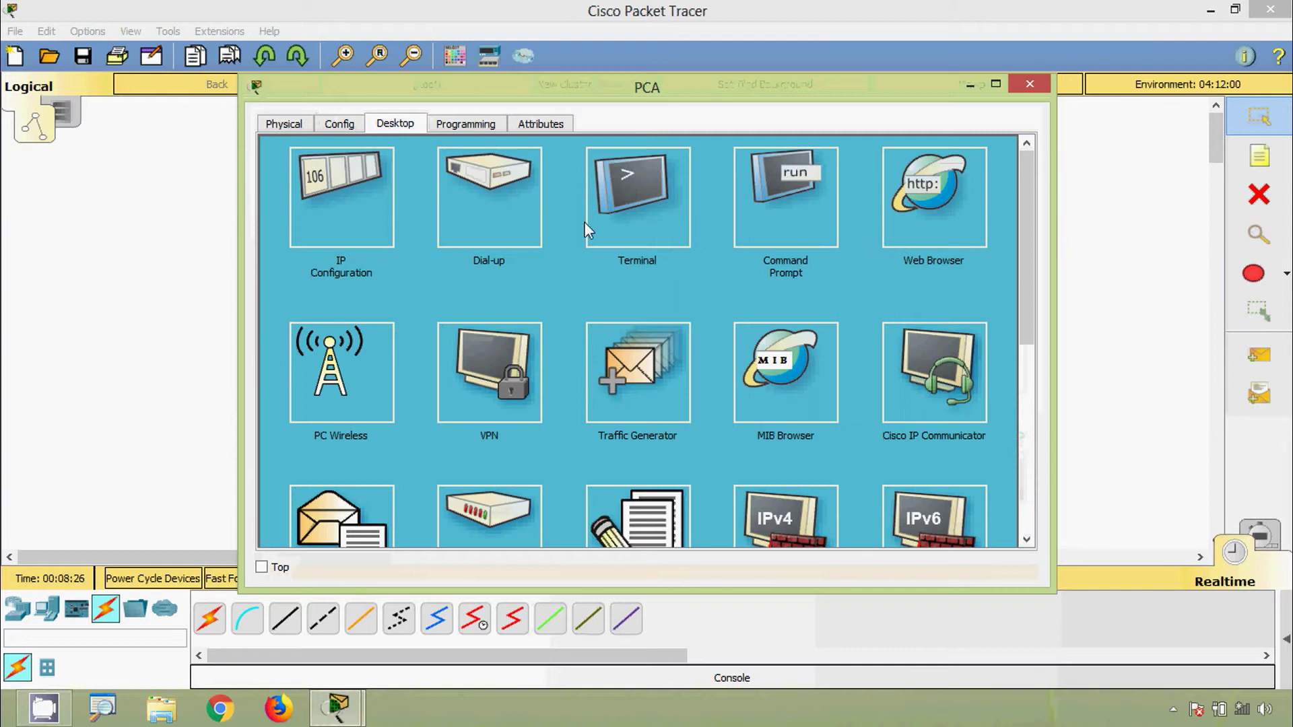
pyautogui.click(611, 191)
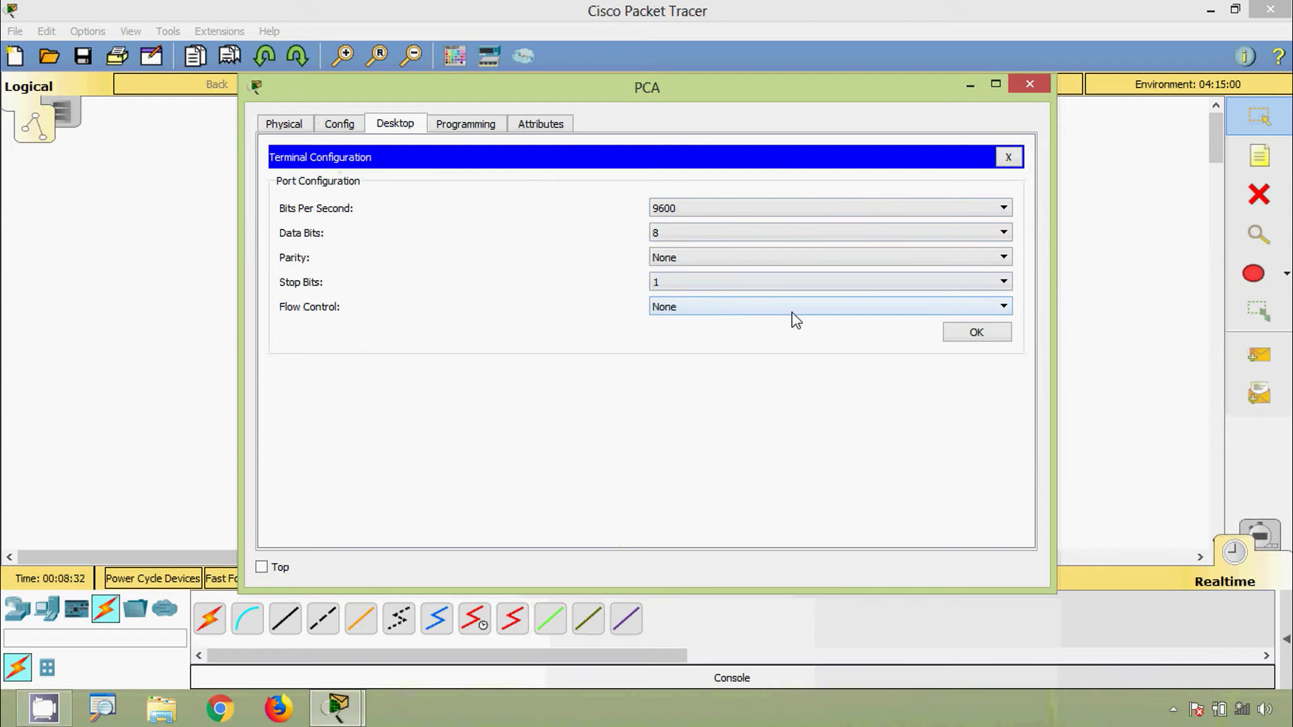
pyautogui.click(976, 332)
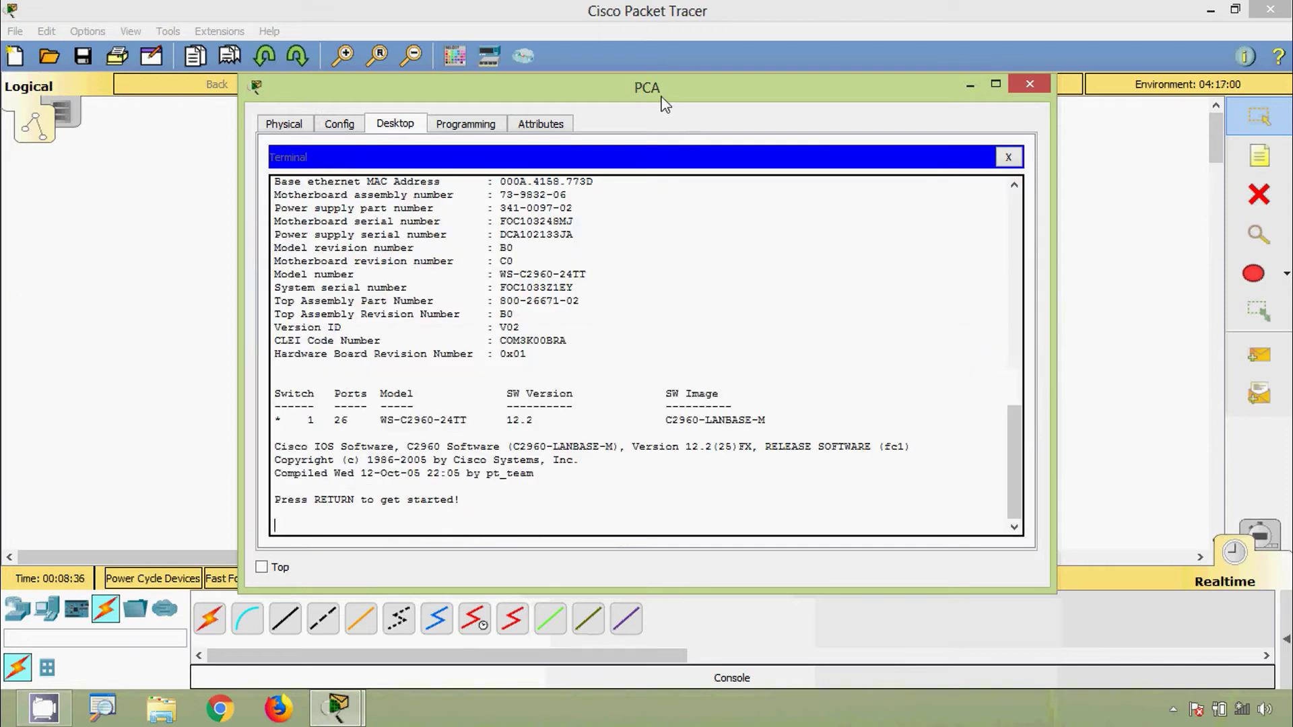
pyautogui.moveTo(662, 95); pyautogui.dragTo(657, 74)
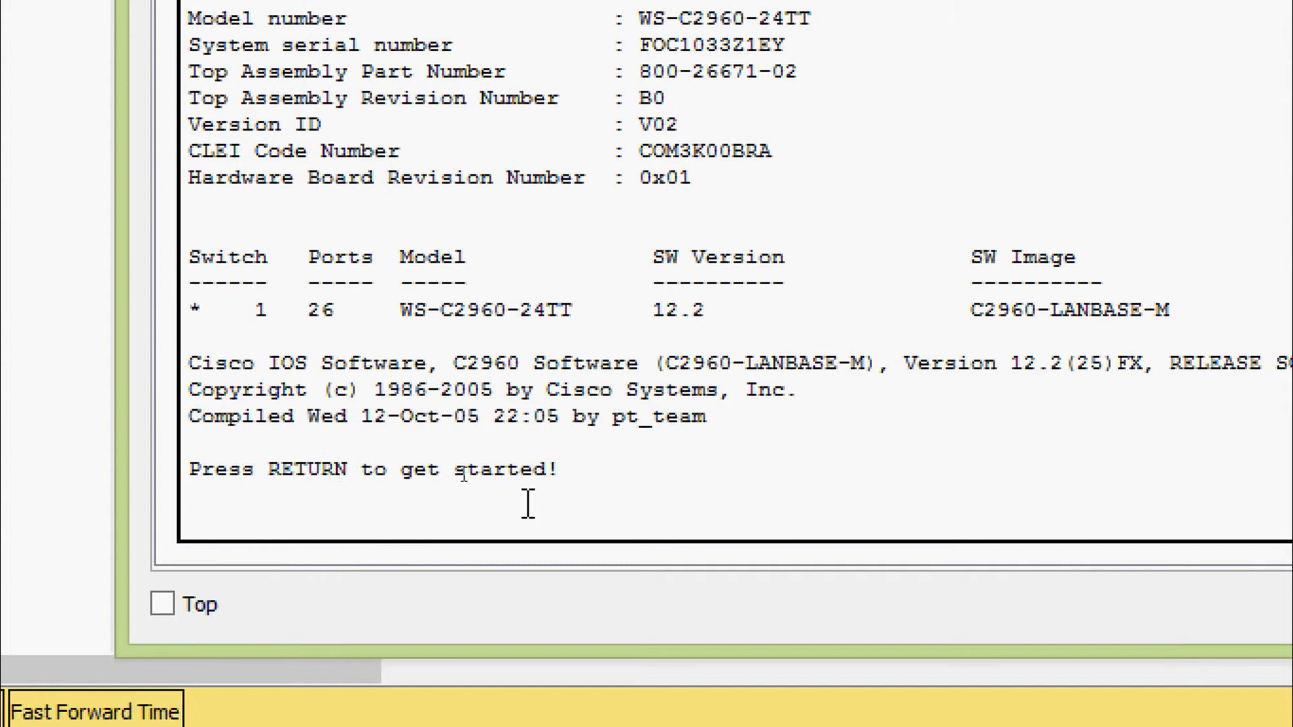
# Reach the Switch> prompt and enter privileged mode with enable
pyautogui.press('Return')
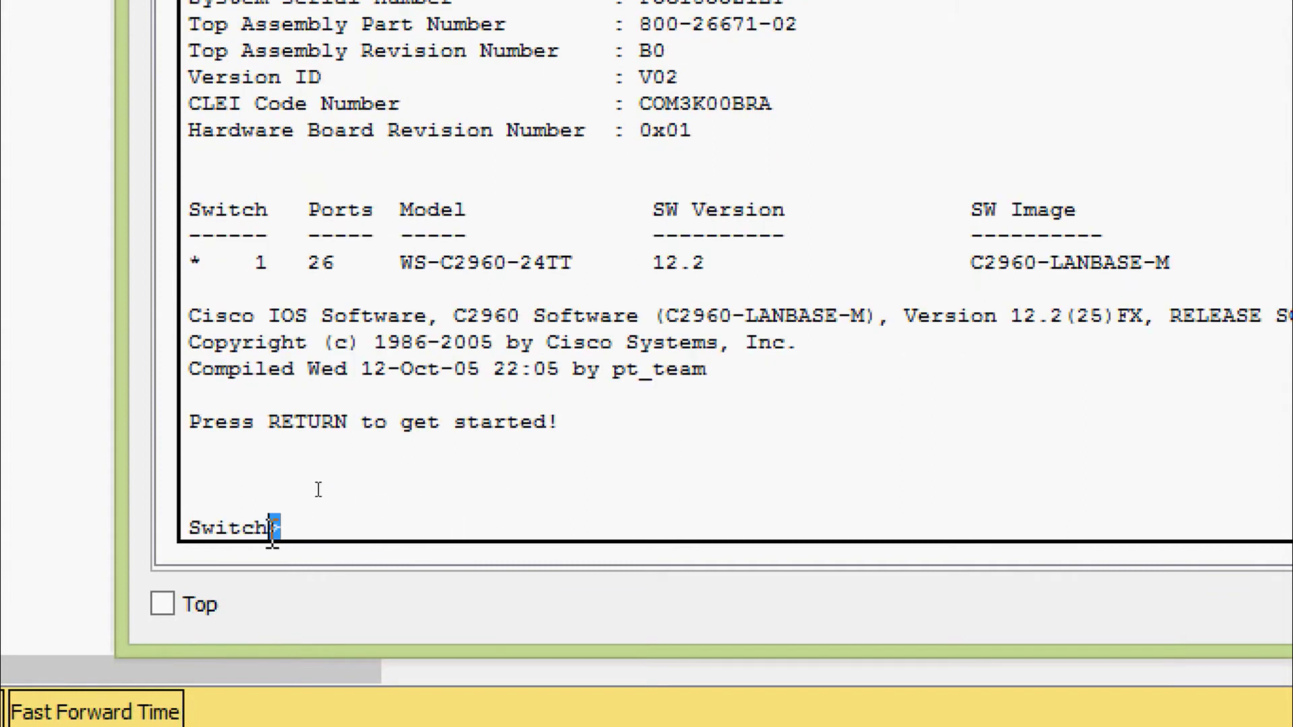
pyautogui.moveTo(281, 528); pyautogui.dragTo(184, 532)
pyautogui.click(241, 502)
pyautogui.write('enable')
pyautogui.press('Return')
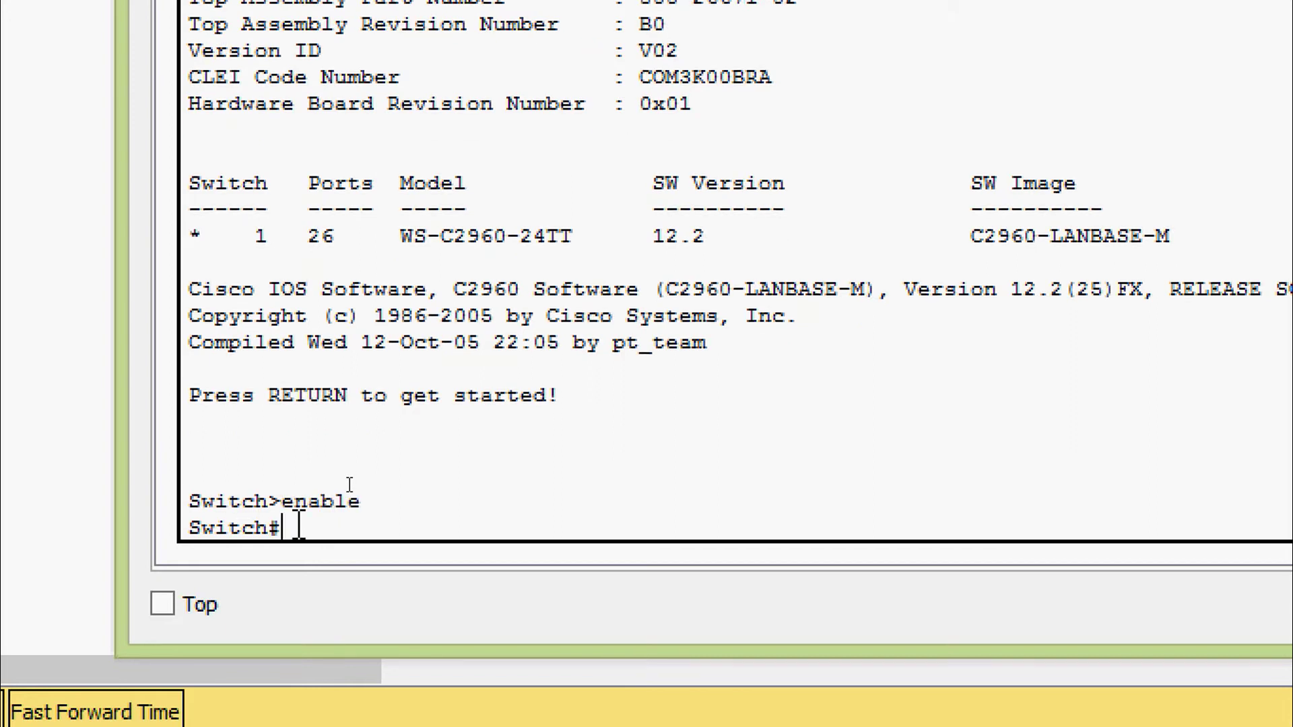
# Run show running-config from the Switch# prompt
pyautogui.moveTo(282, 528); pyautogui.dragTo(188, 529)
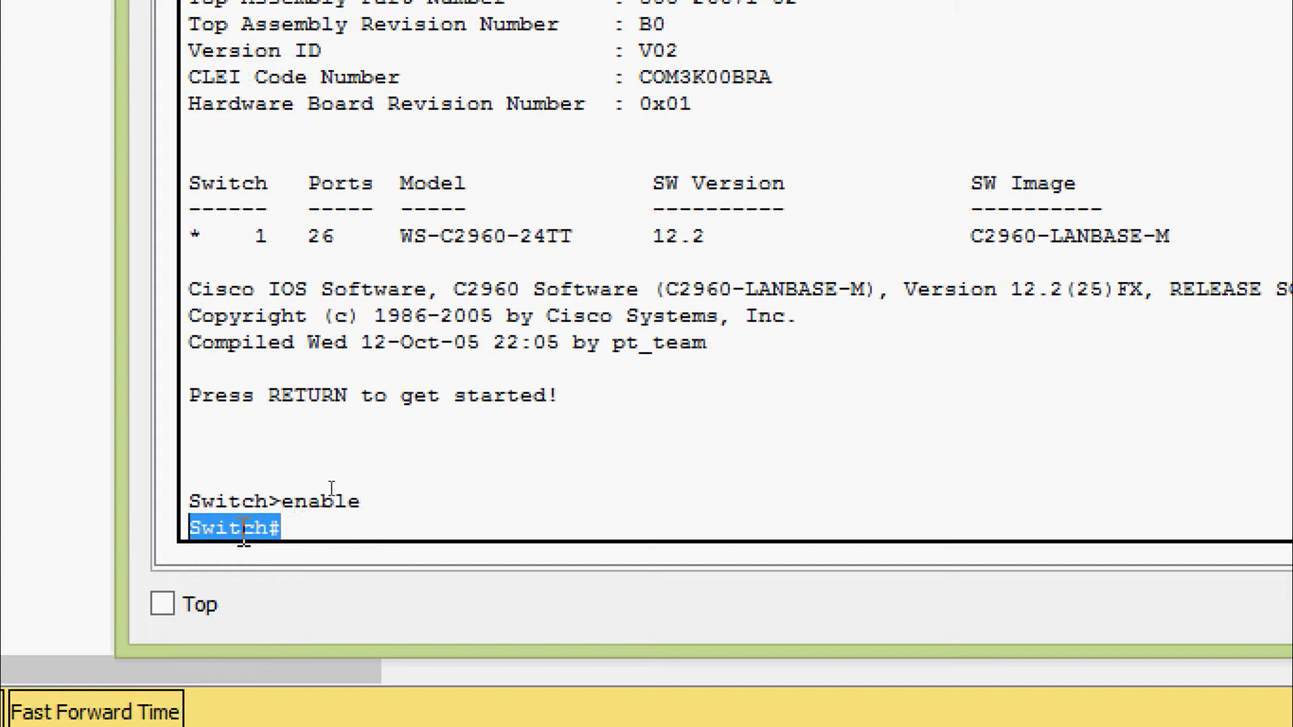
pyautogui.click(303, 532)
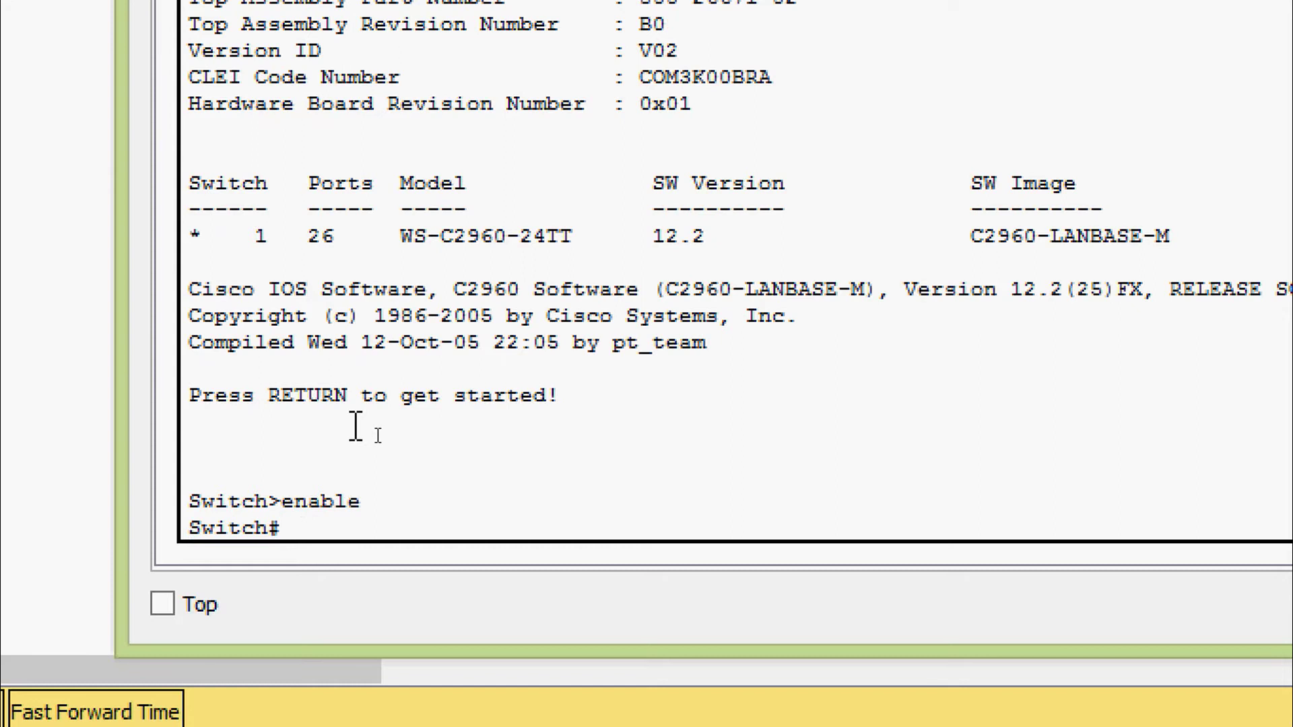
pyautogui.write('sh')
pyautogui.press('Tab')
pyautogui.write('ru')
pyautogui.press('Tab')
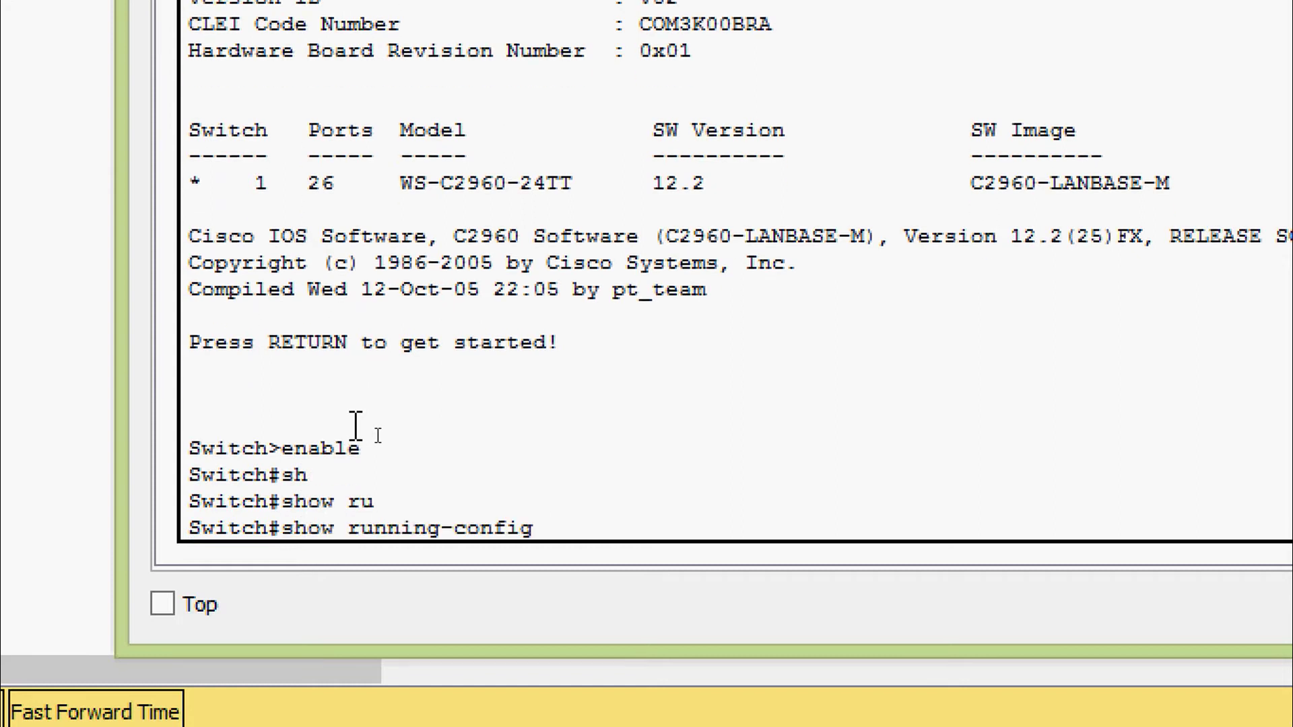
pyautogui.press('Return')
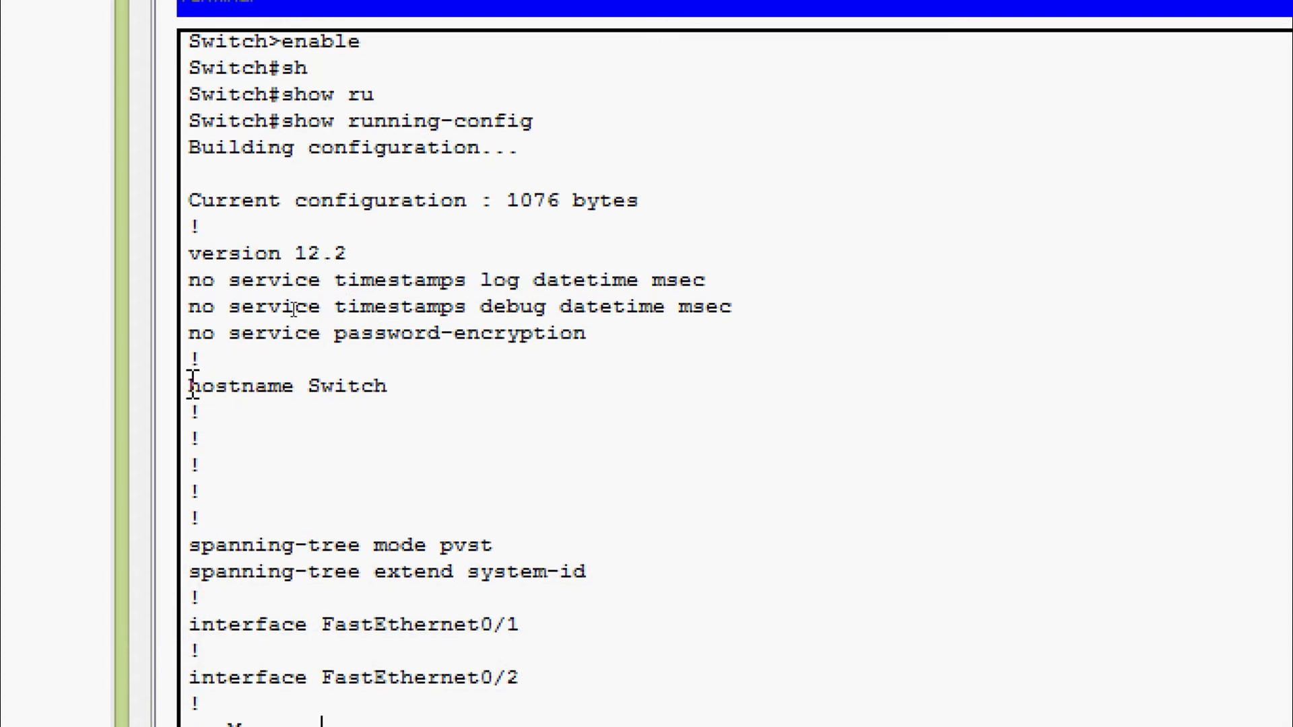
# Highlight the hostname Switch and no service password-encryption lines in the config
pyautogui.moveTo(189, 386); pyautogui.dragTo(392, 390)
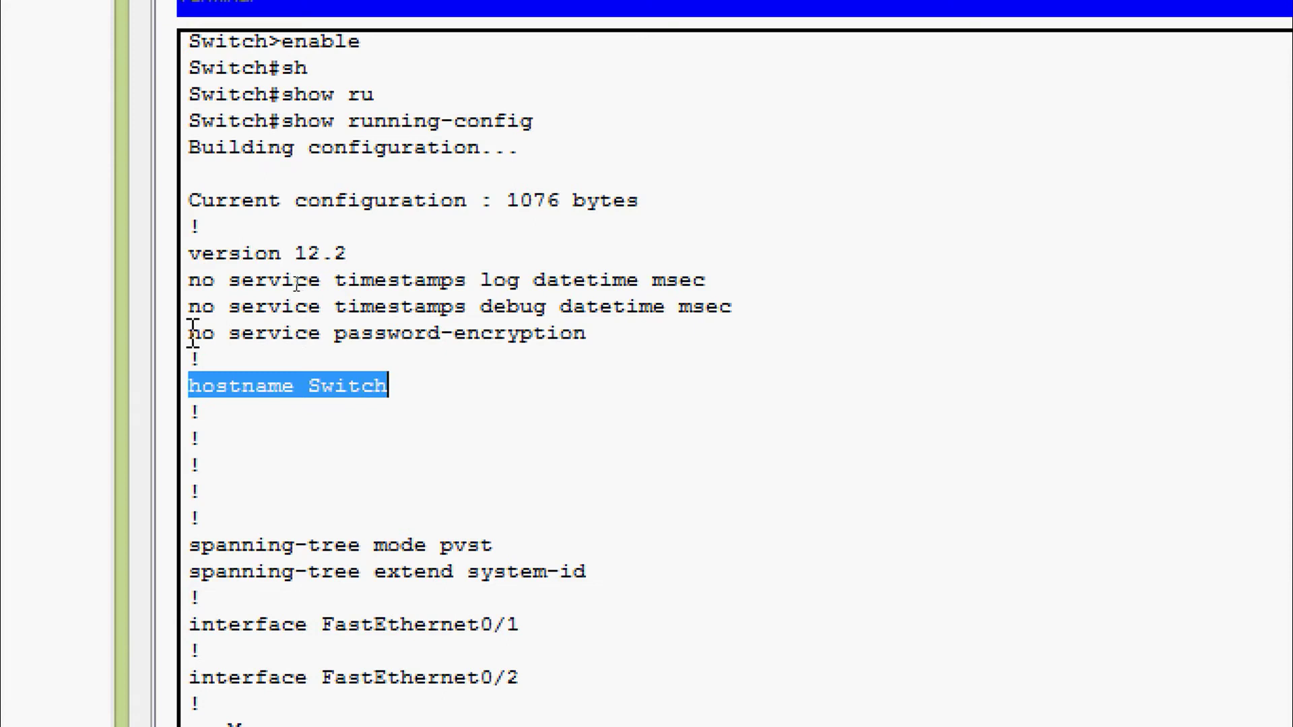
pyautogui.moveTo(191, 334); pyautogui.dragTo(591, 345)
pyautogui.click(551, 399)
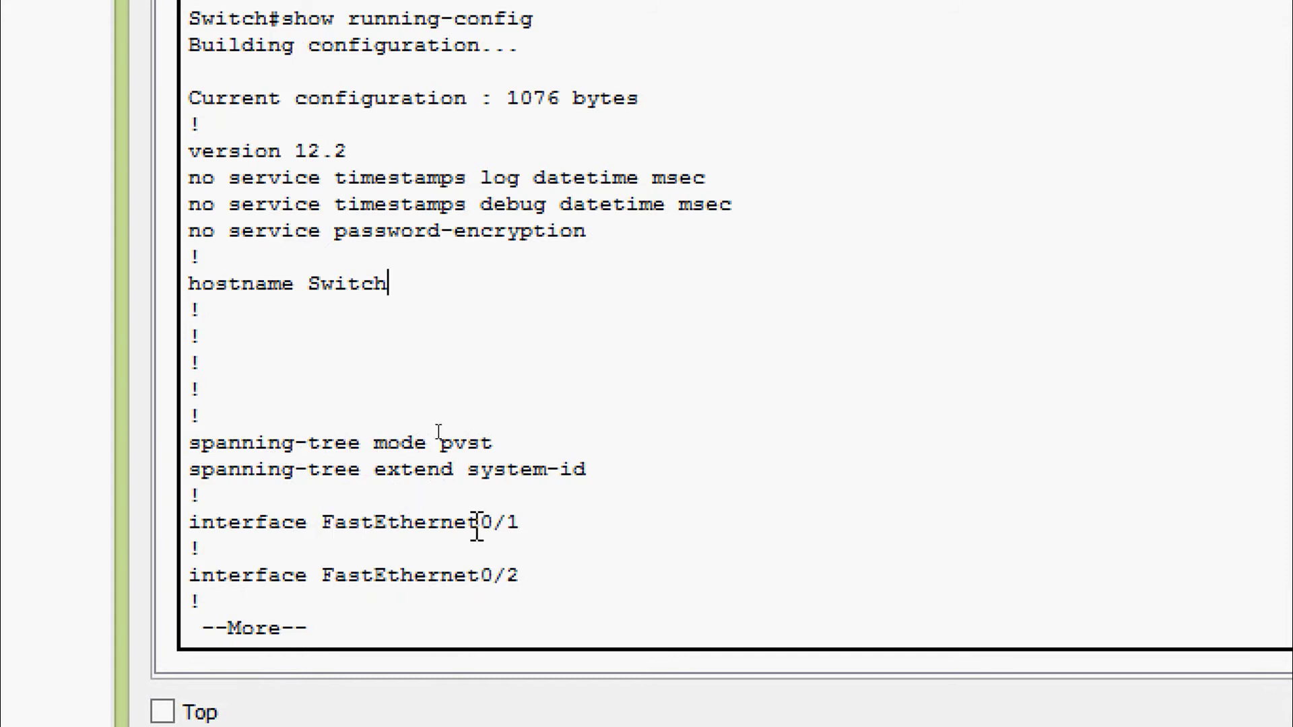
# Page through the interface listing and highlight the GigabitEthernet interfaces
pyautogui.press('space')
pyautogui.press('space')
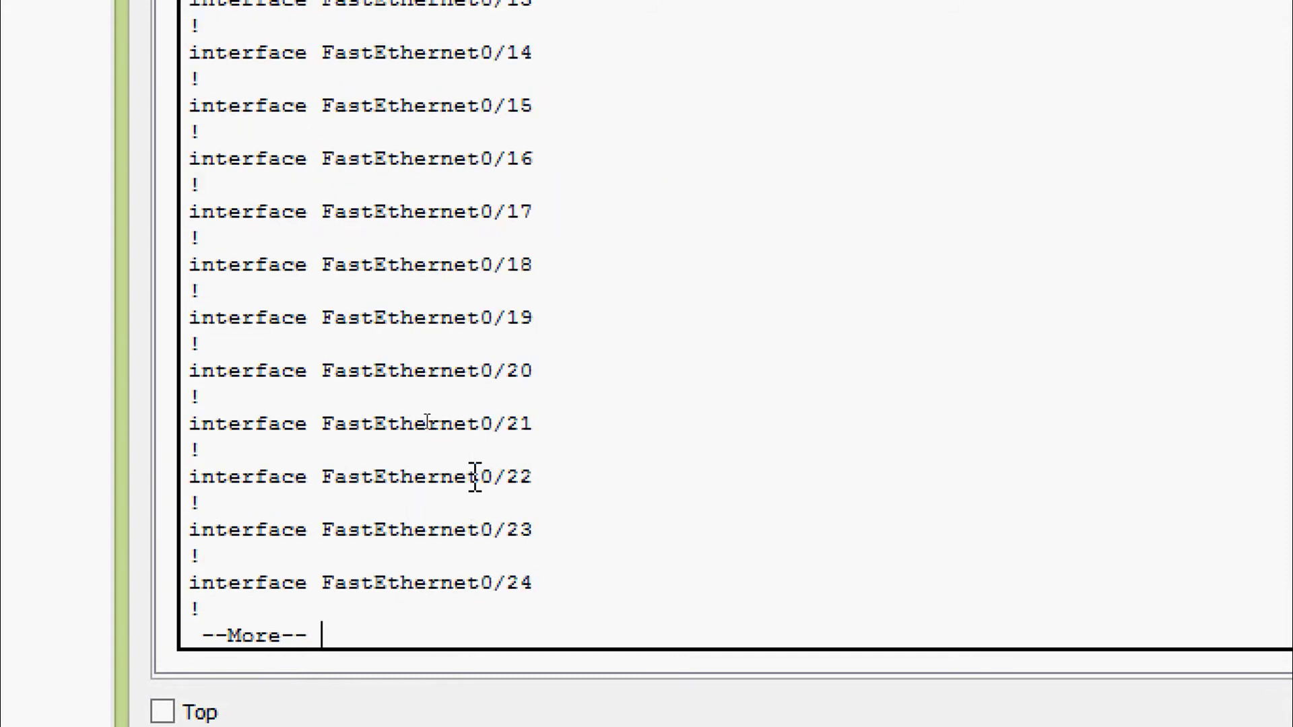
pyautogui.press('space')
pyautogui.scroll(3, 409, 288)
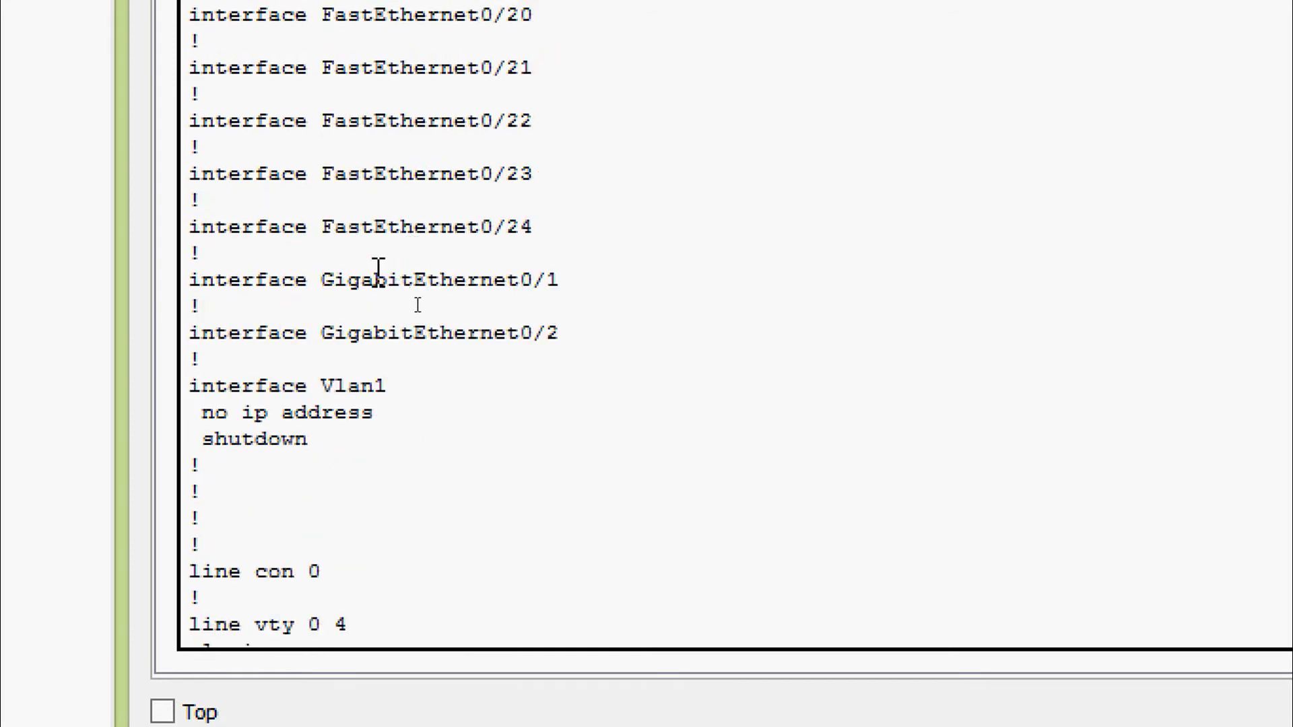
pyautogui.moveTo(543, 227); pyautogui.dragTo(337, 249)
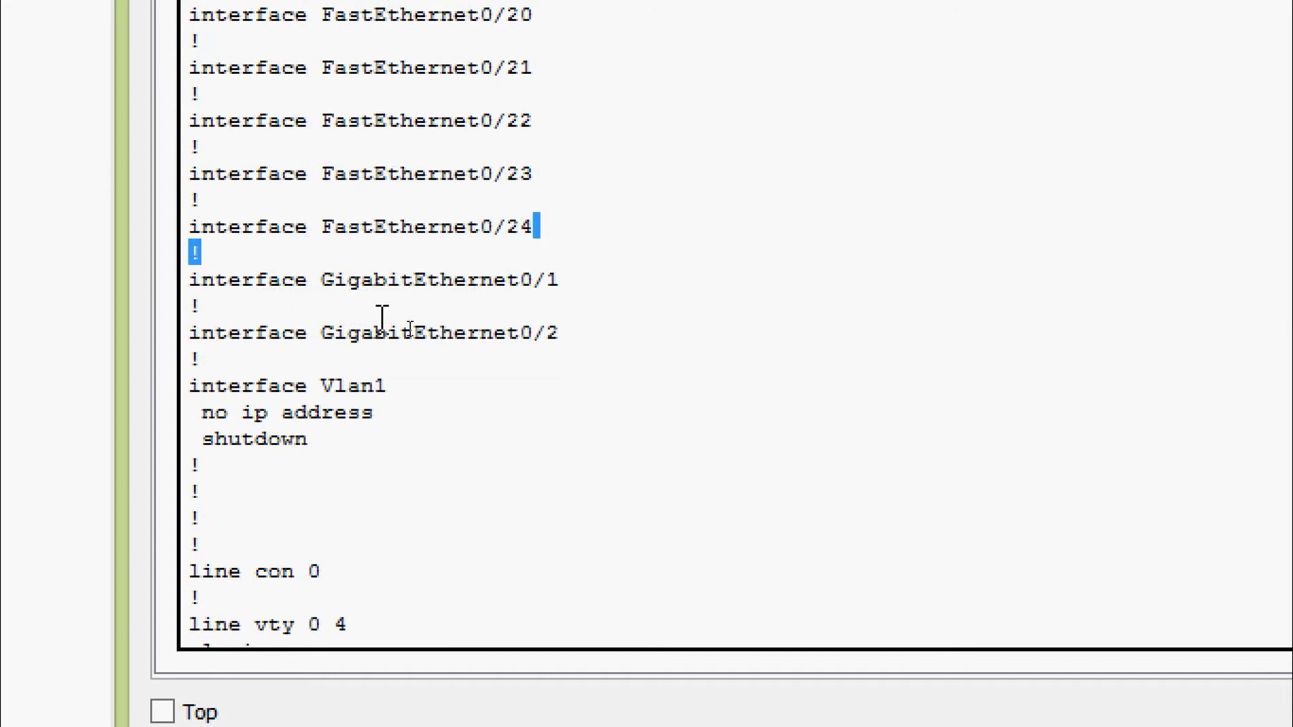
pyautogui.click(576, 337)
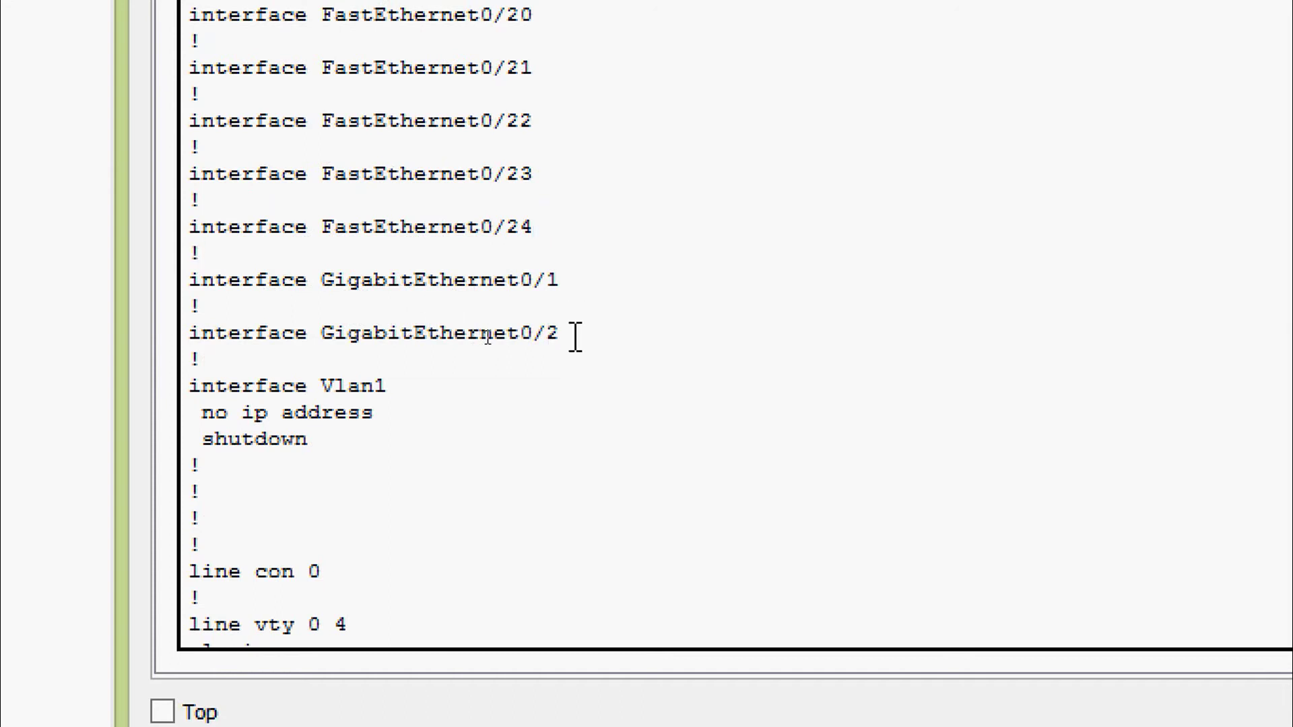
pyautogui.moveTo(576, 337); pyautogui.dragTo(192, 280)
pyautogui.click(286, 399)
# Scroll to the end and highlight the line vty 0 4 and 5 15 entries
pyautogui.scroll(-2, 341, 367)
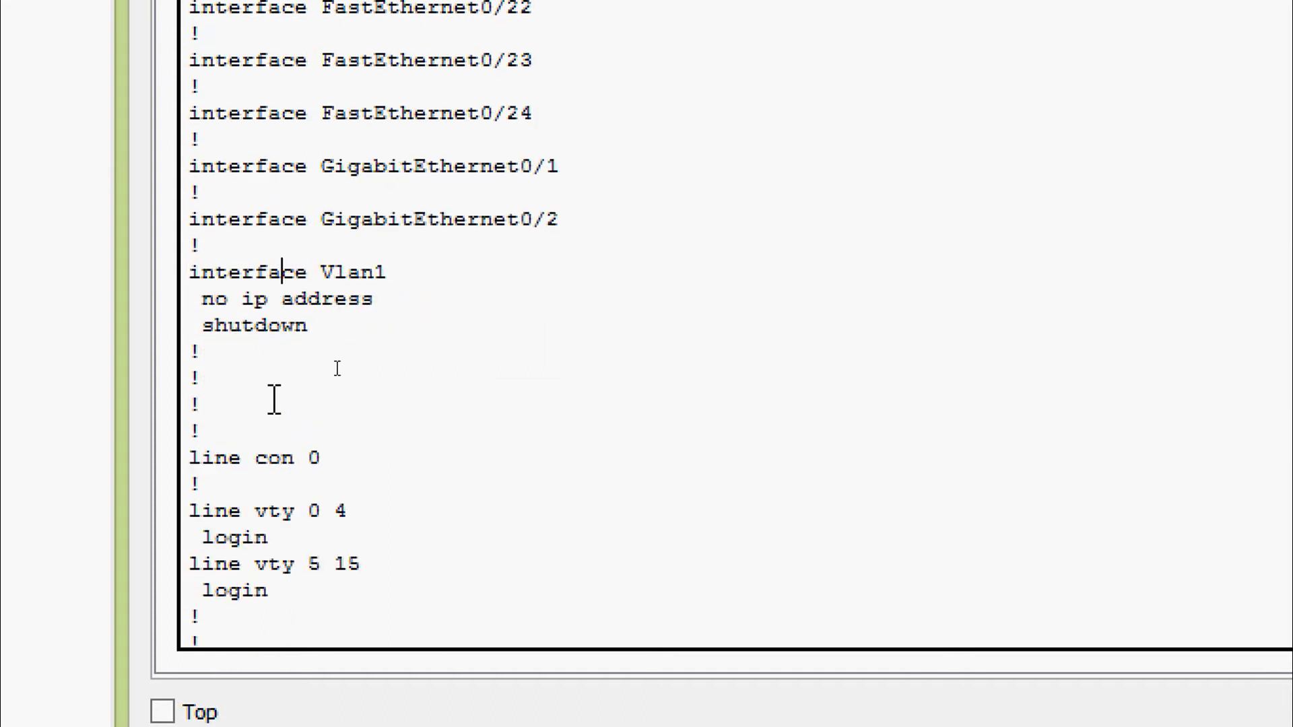
pyautogui.click(281, 268)
pyautogui.scroll(-2, 260, 400)
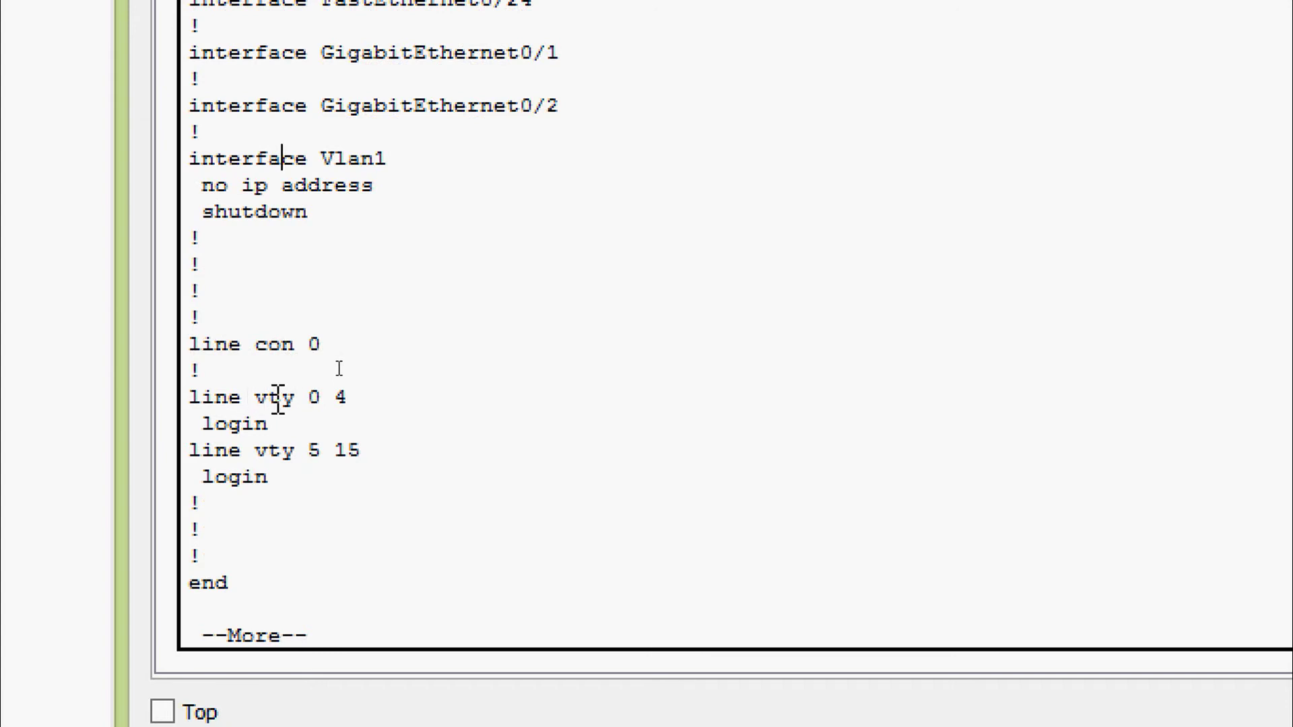
pyautogui.doubleClick(315, 397)
pyautogui.moveTo(332, 436); pyautogui.dragTo(370, 448)
pyautogui.click(369, 448)
# Finish the --More-- output and point out the current Switch hostname
pyautogui.press('space')
pyautogui.click(346, 516)
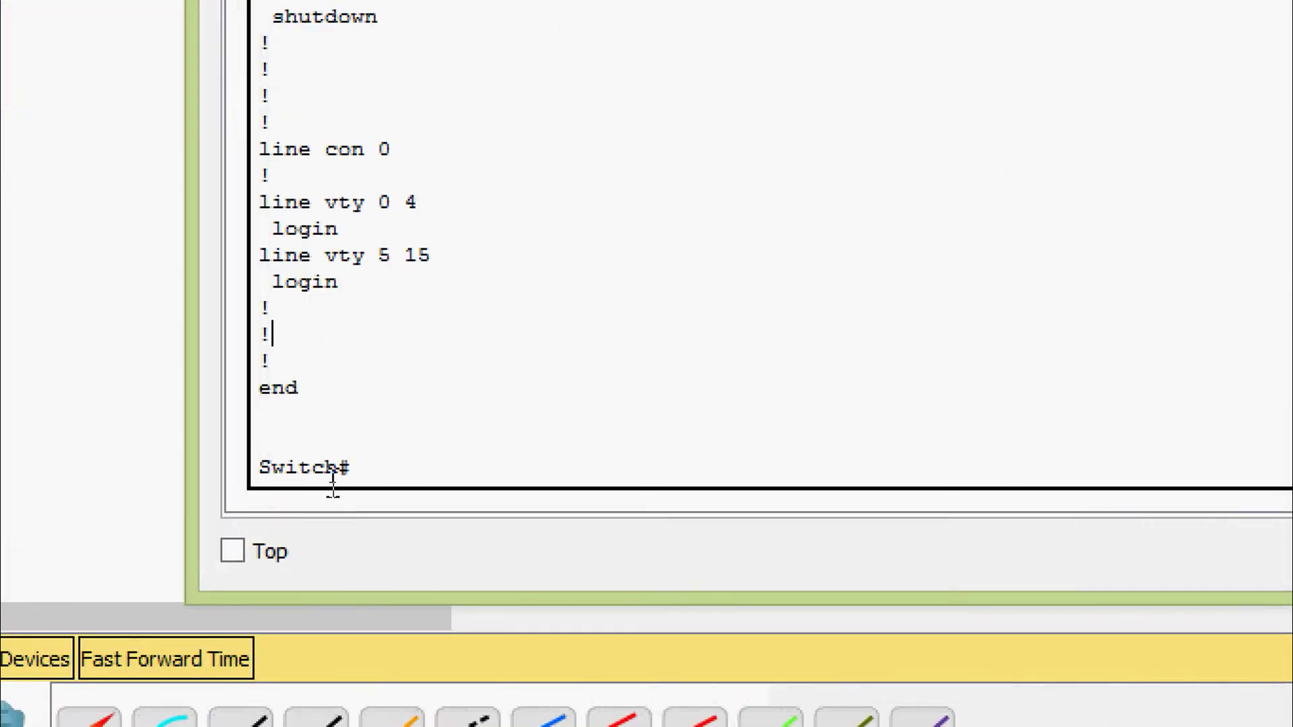
pyautogui.moveTo(340, 472); pyautogui.dragTo(261, 469)
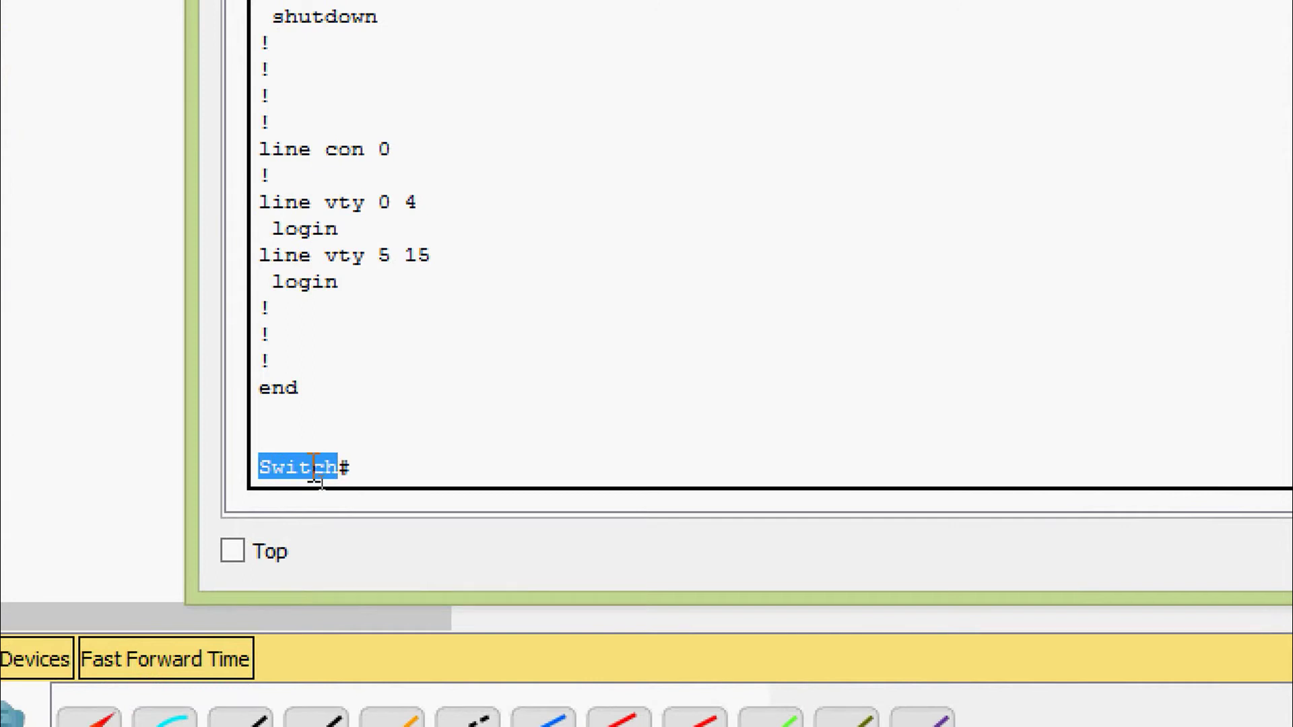
pyautogui.click(345, 469)
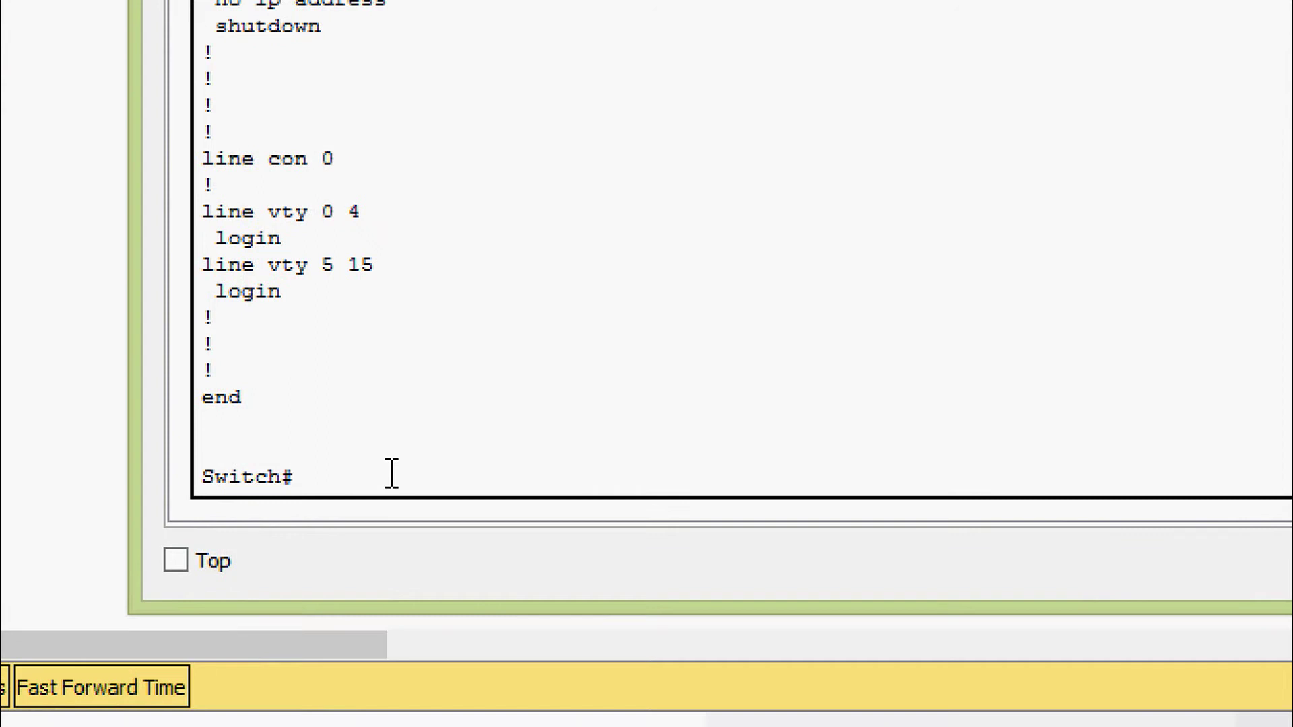
# Enter configure terminal and list the available commands with ?
pyautogui.write('conf')
pyautogui.press('Tab')
pyautogui.write('t')
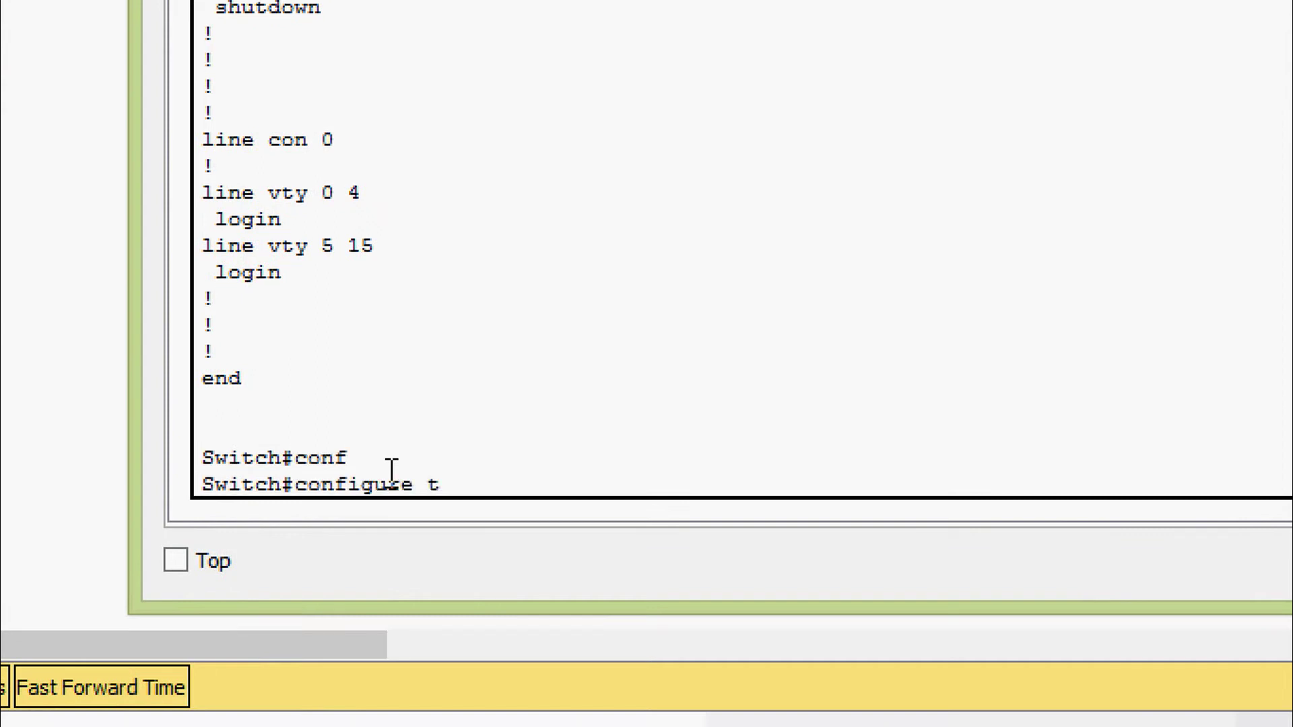
pyautogui.press('Tab')
pyautogui.press('Return')
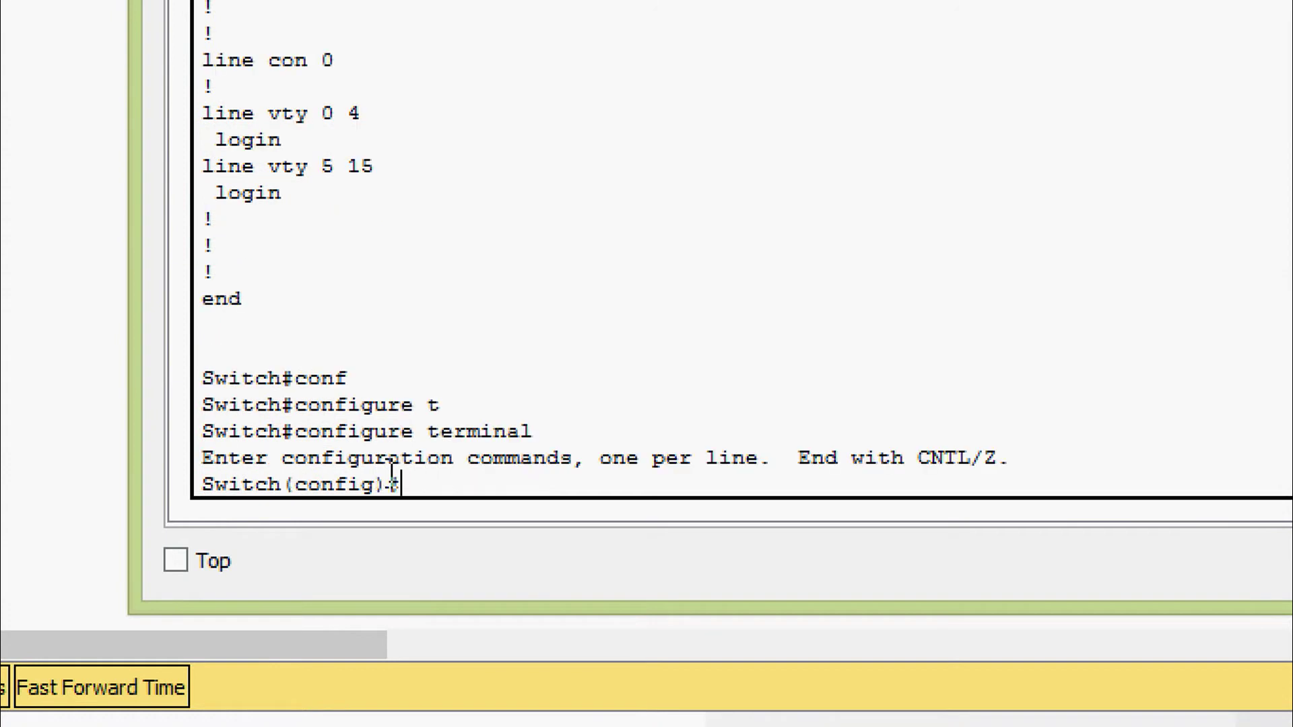
pyautogui.write('?')
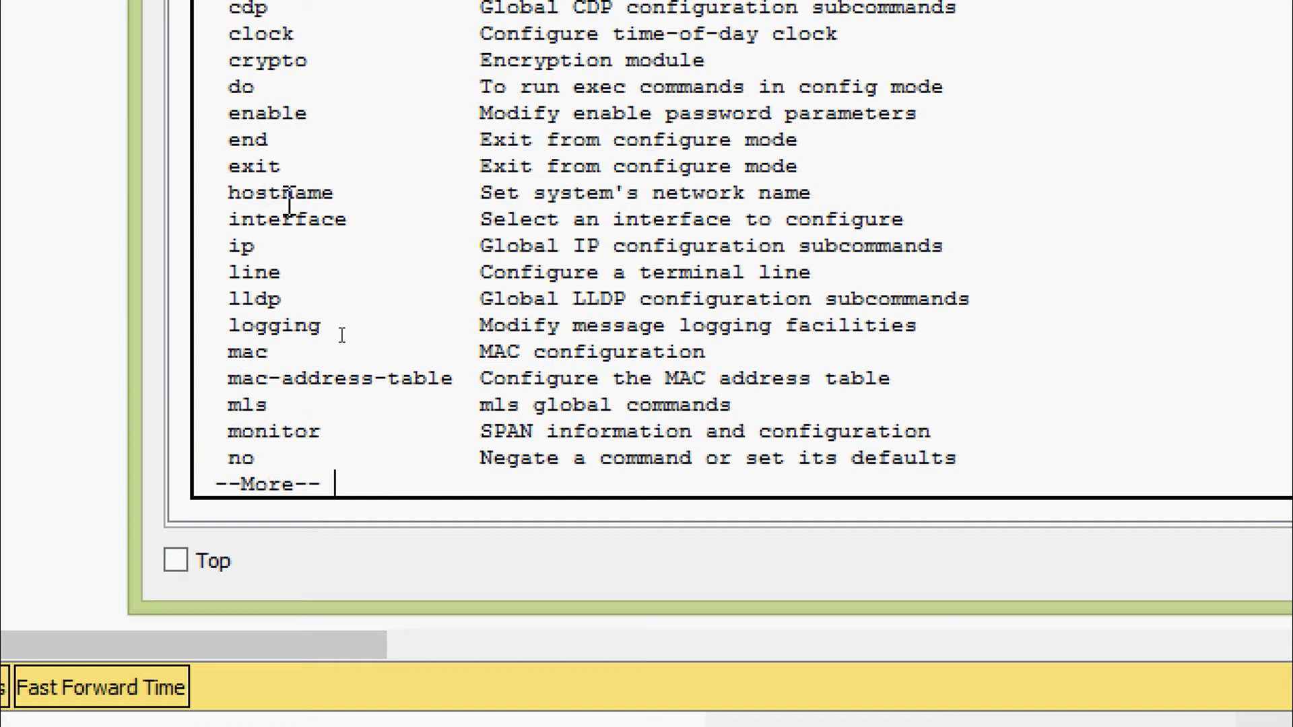
# Check the hostname command's syntax with hostname ?
pyautogui.moveTo(202, 196); pyautogui.dragTo(815, 196)
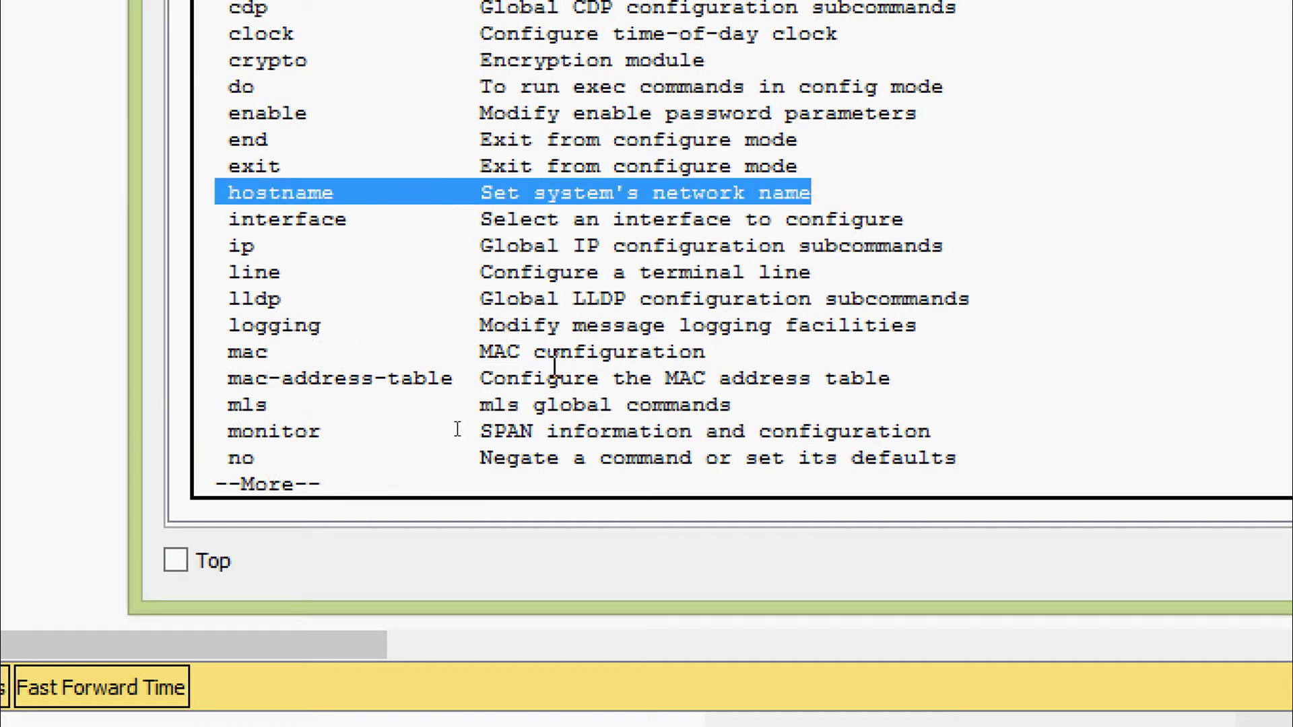
pyautogui.click(459, 476)
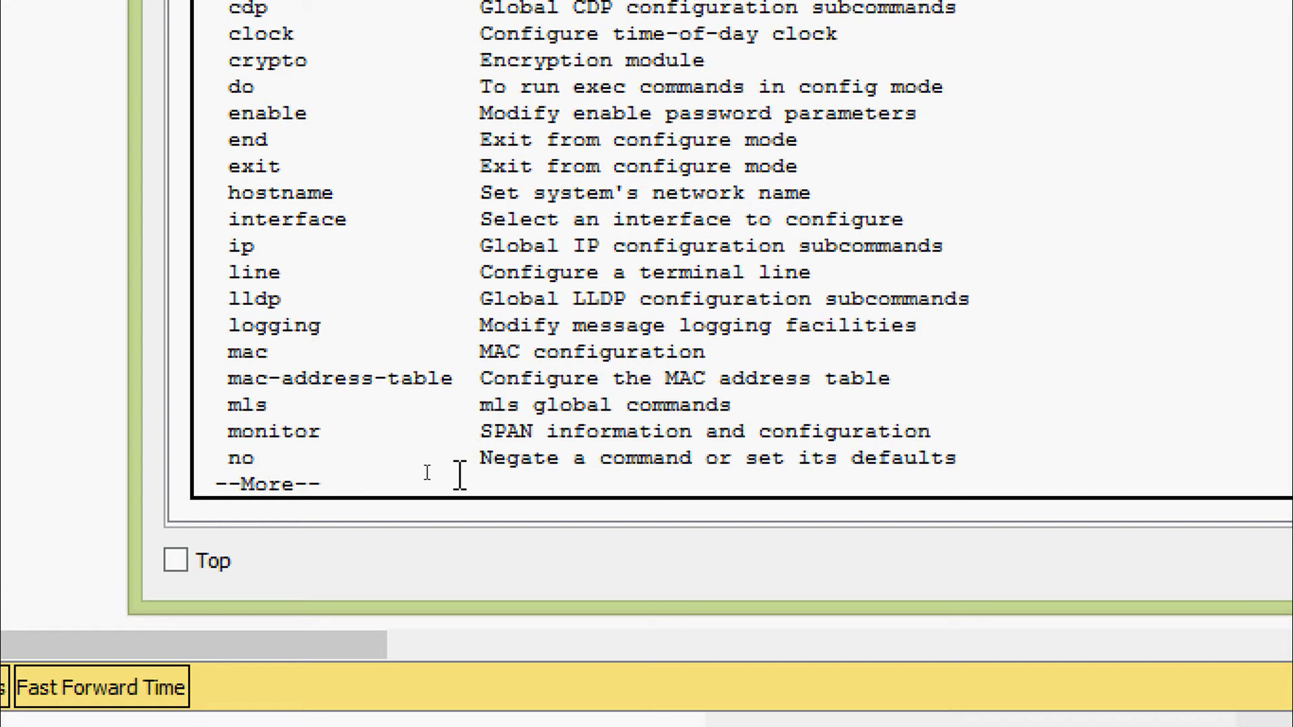
pyautogui.write('q')
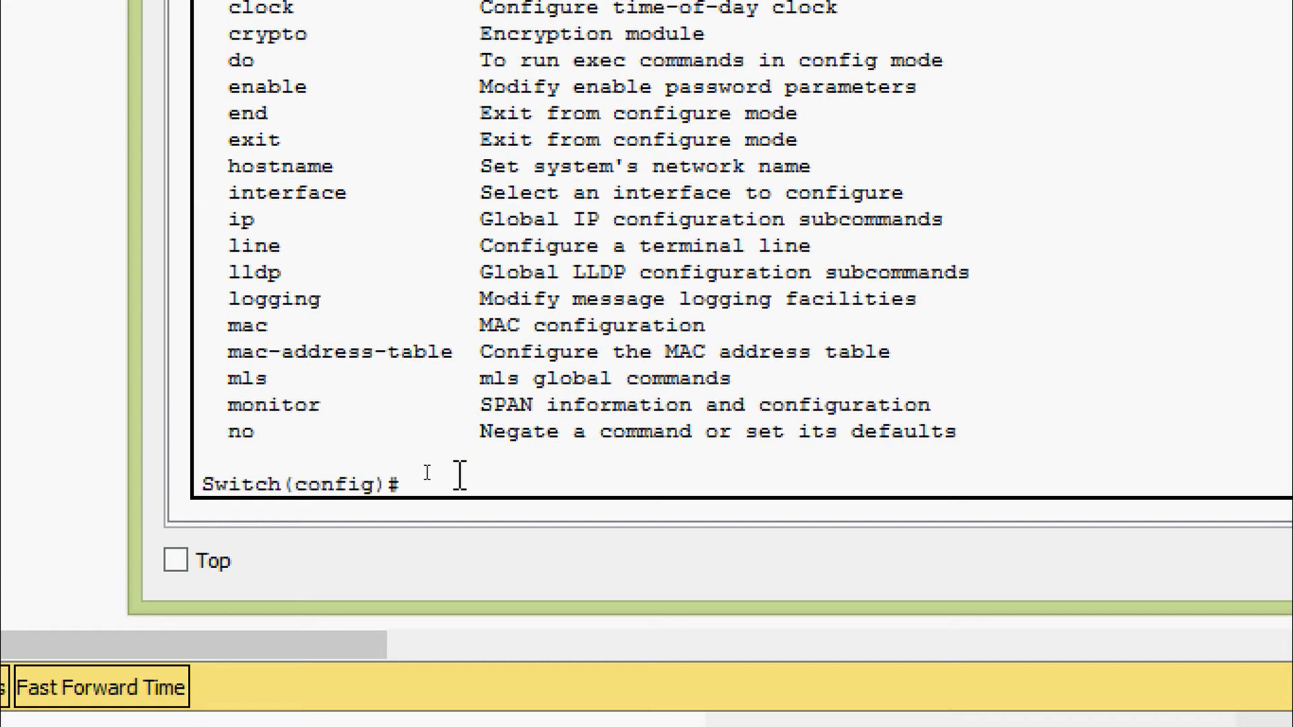
pyautogui.write('ho')
pyautogui.press('Tab')
pyautogui.write('?')
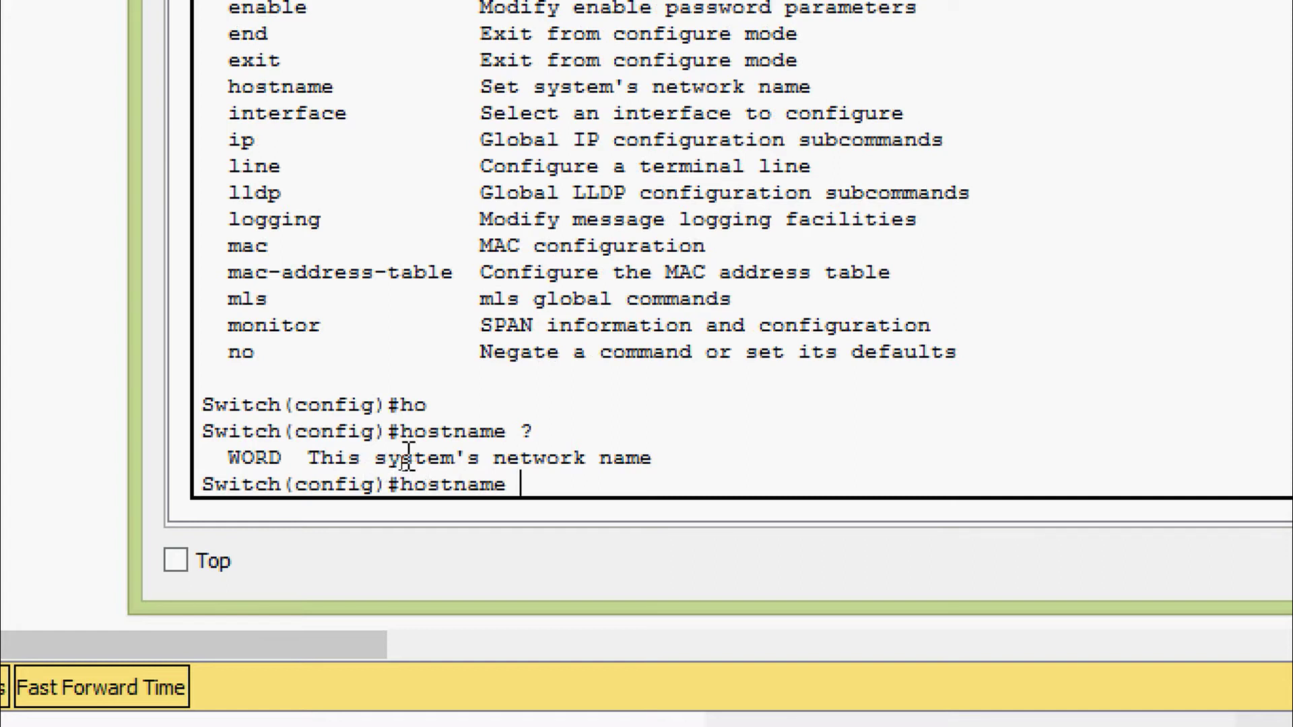
# Apply hostname S1 and compare the old Switch name with the new S1 prompt
pyautogui.write('S1')
pyautogui.press('Return')
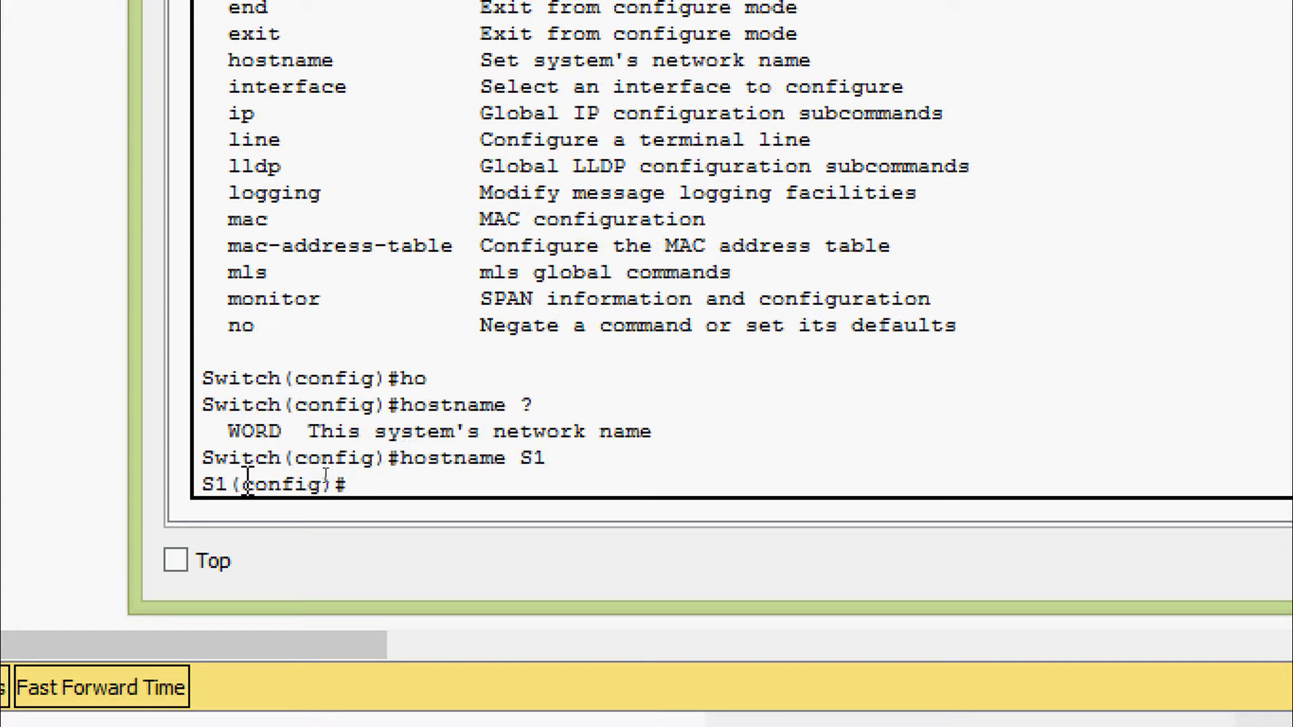
pyautogui.moveTo(286, 458); pyautogui.dragTo(202, 458)
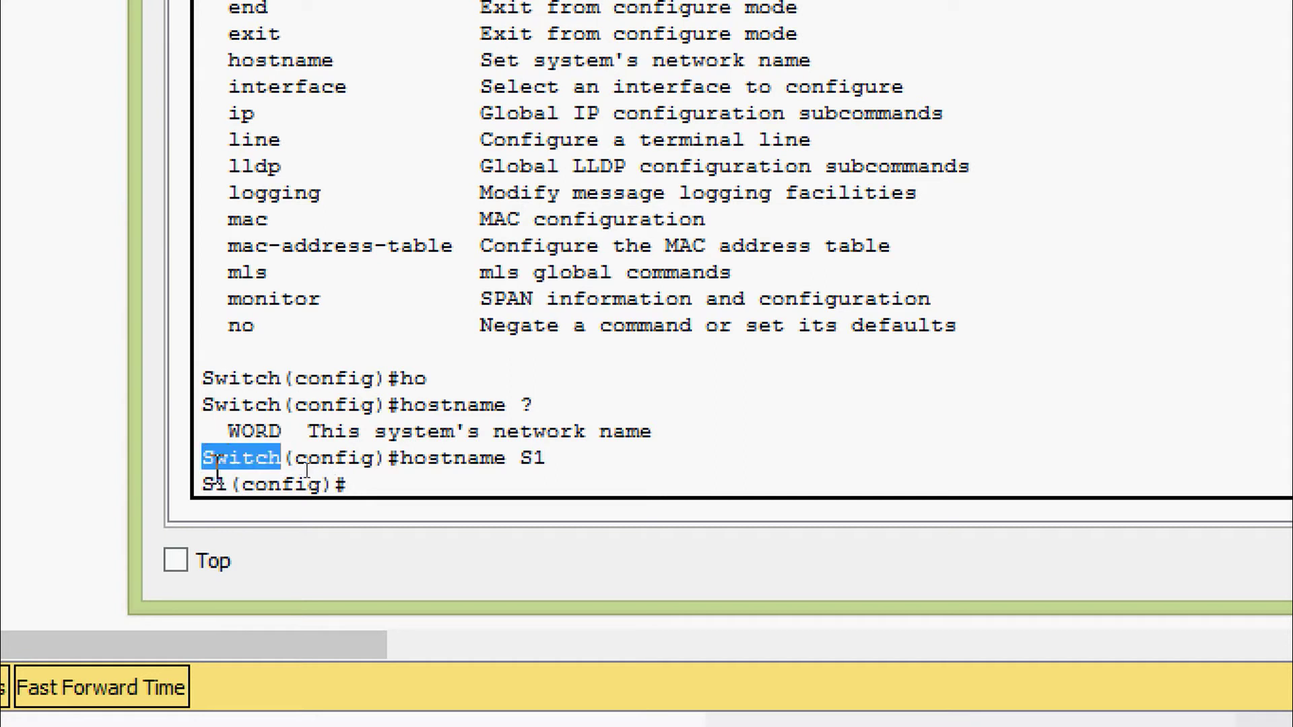
pyautogui.doubleClick(222, 484)
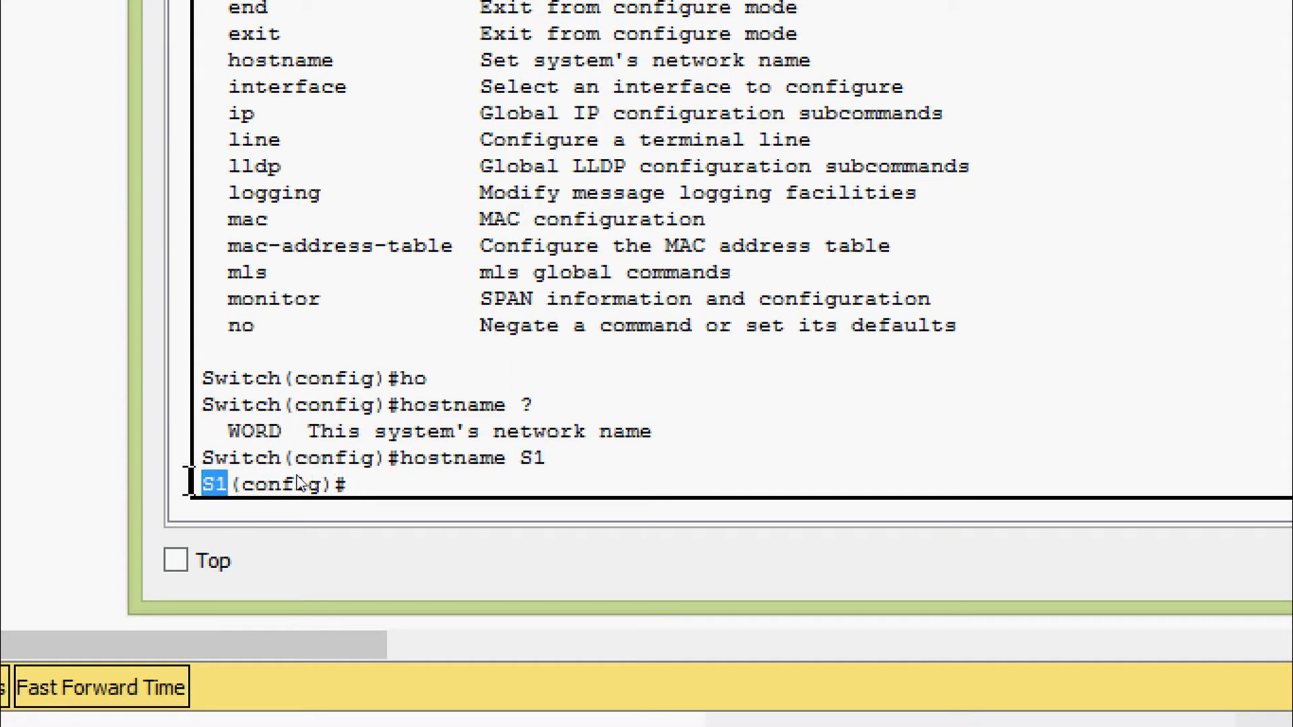
pyautogui.click(543, 459)
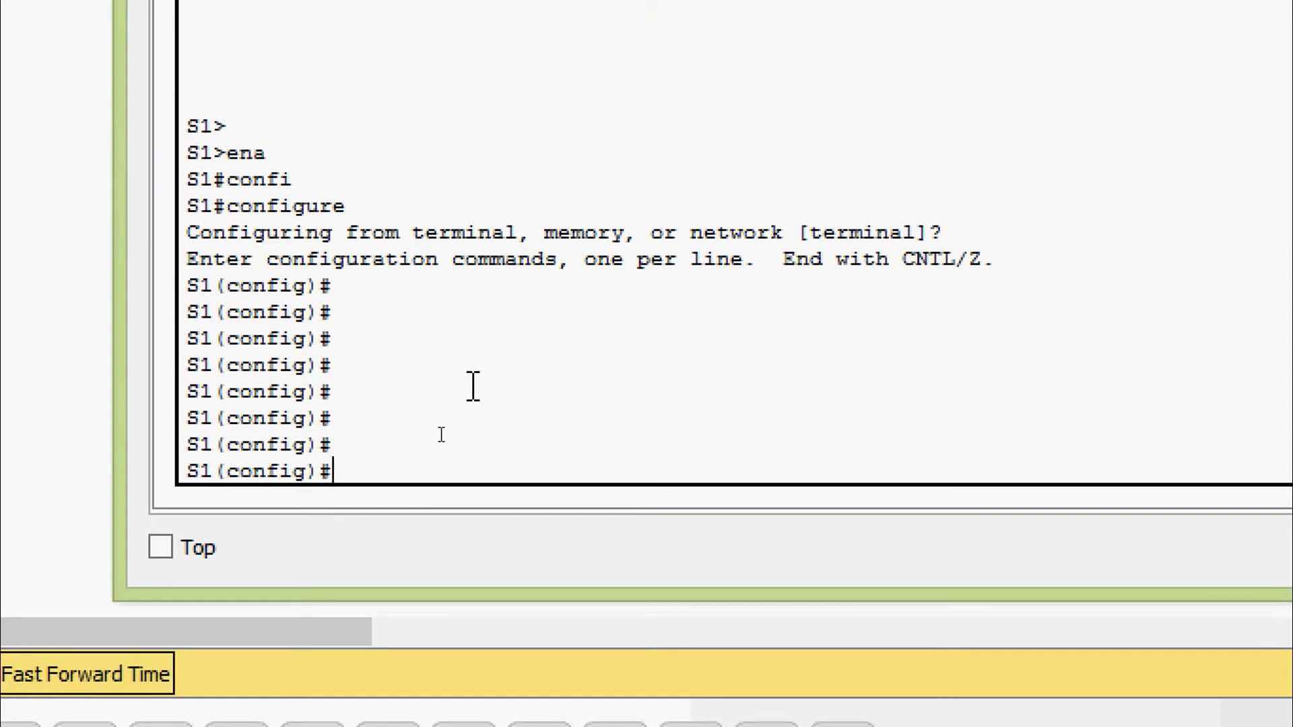
# Exit config mode, log out, and restart the session at the S1> prompt
pyautogui.write('exit')
pyautogui.press('Return')
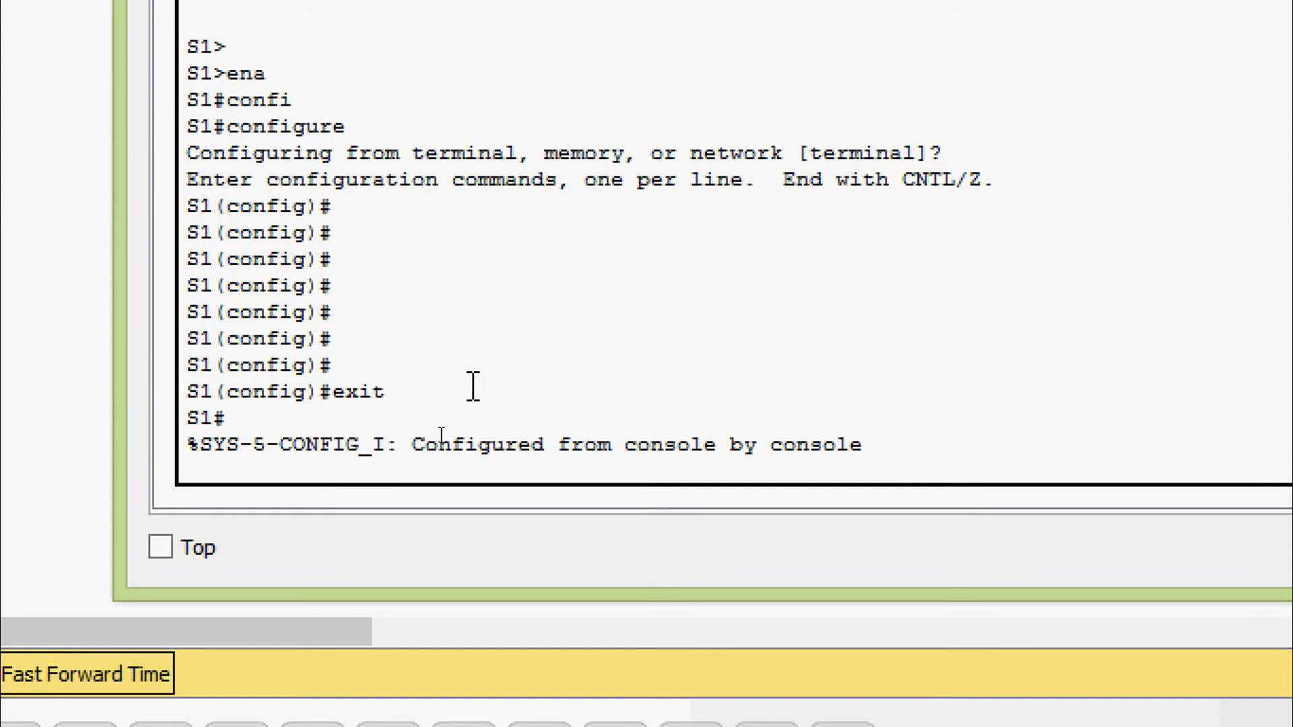
pyautogui.press('Return')
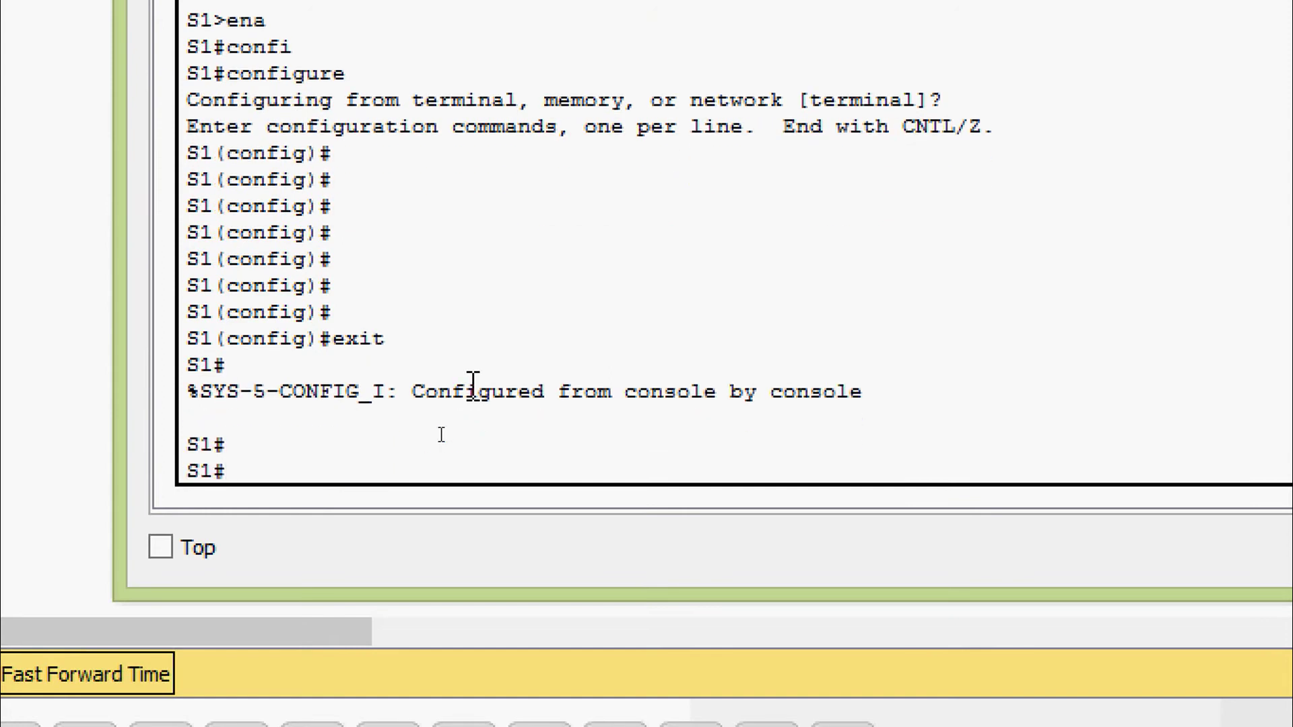
pyautogui.write('exit')
pyautogui.press('Return')
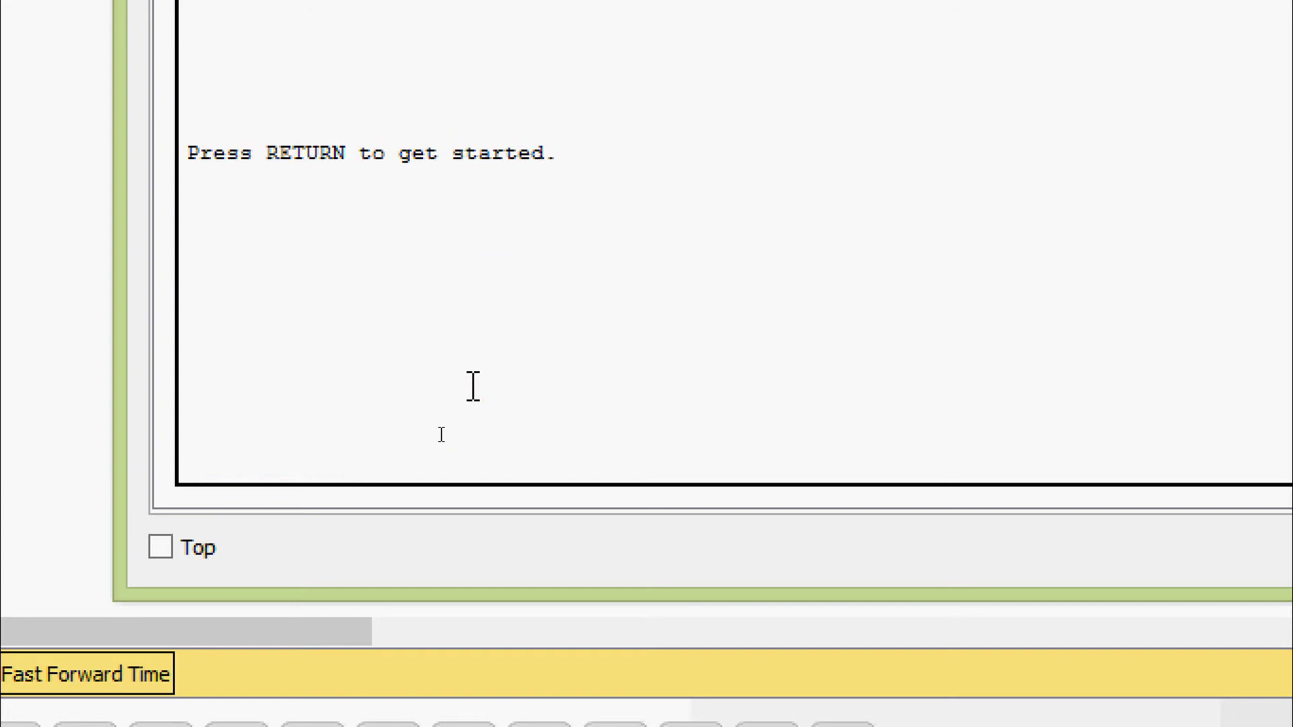
pyautogui.press('Return')
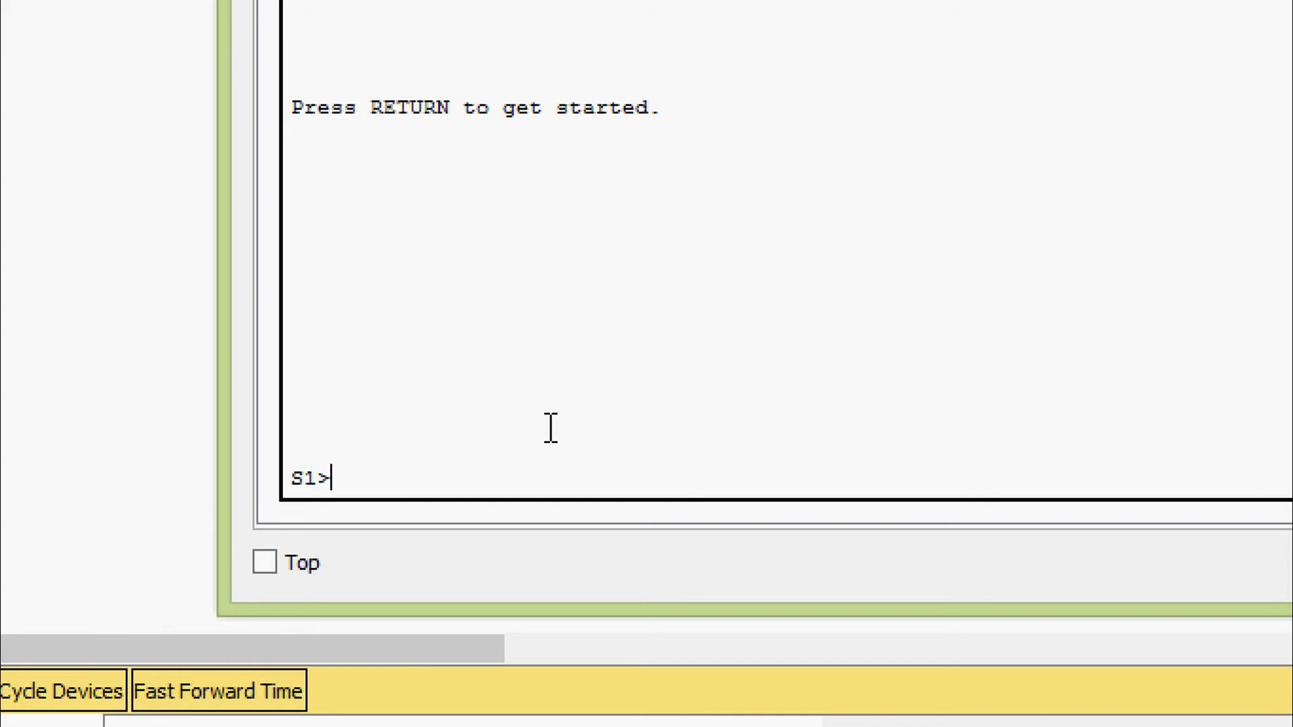
# Enter privileged mode and global configuration mode with enable and configure terminal
pyautogui.write('ena')
pyautogui.press('Tab')
pyautogui.press('Return')
pyautogui.write('conf')
pyautogui.press('Tab')
pyautogui.write('terminal')
pyautogui.press('Return')
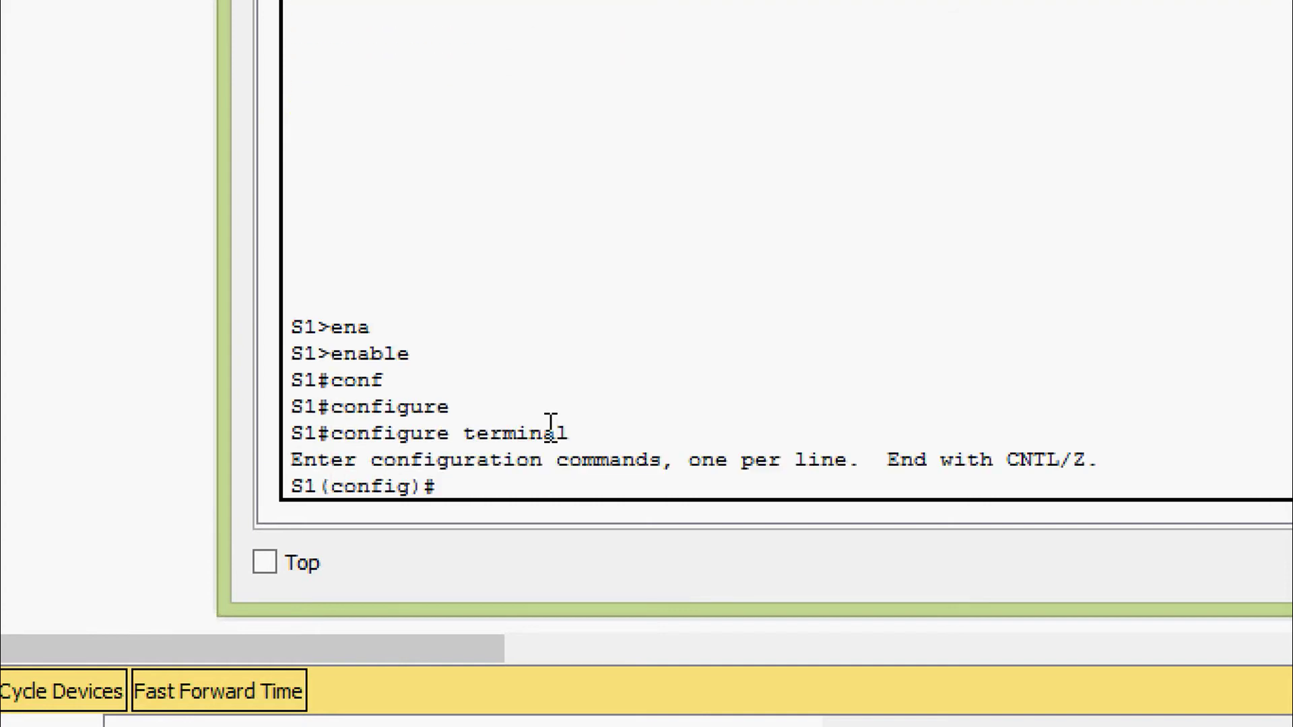
# Enter line console 0 configuration
pyautogui.write('line')
pyautogui.press('Tab')
pyautogui.write('con')
pyautogui.press('Tab')
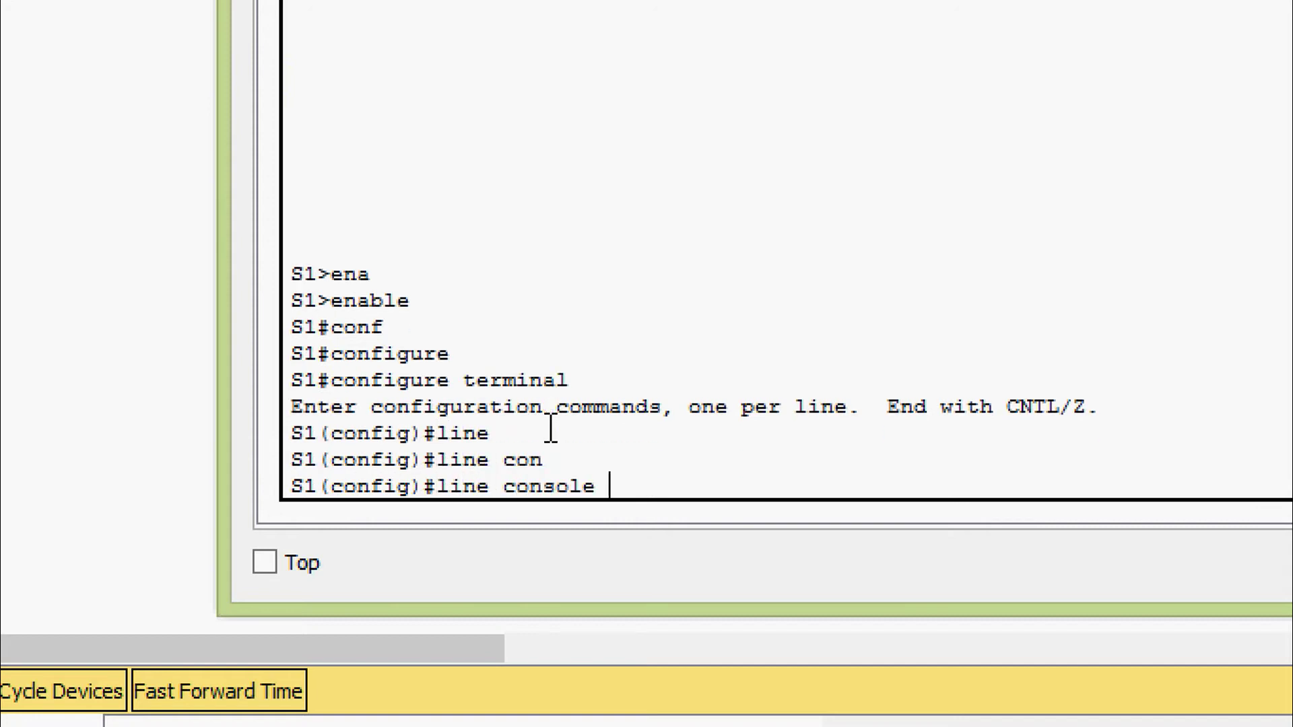
pyautogui.write('?')
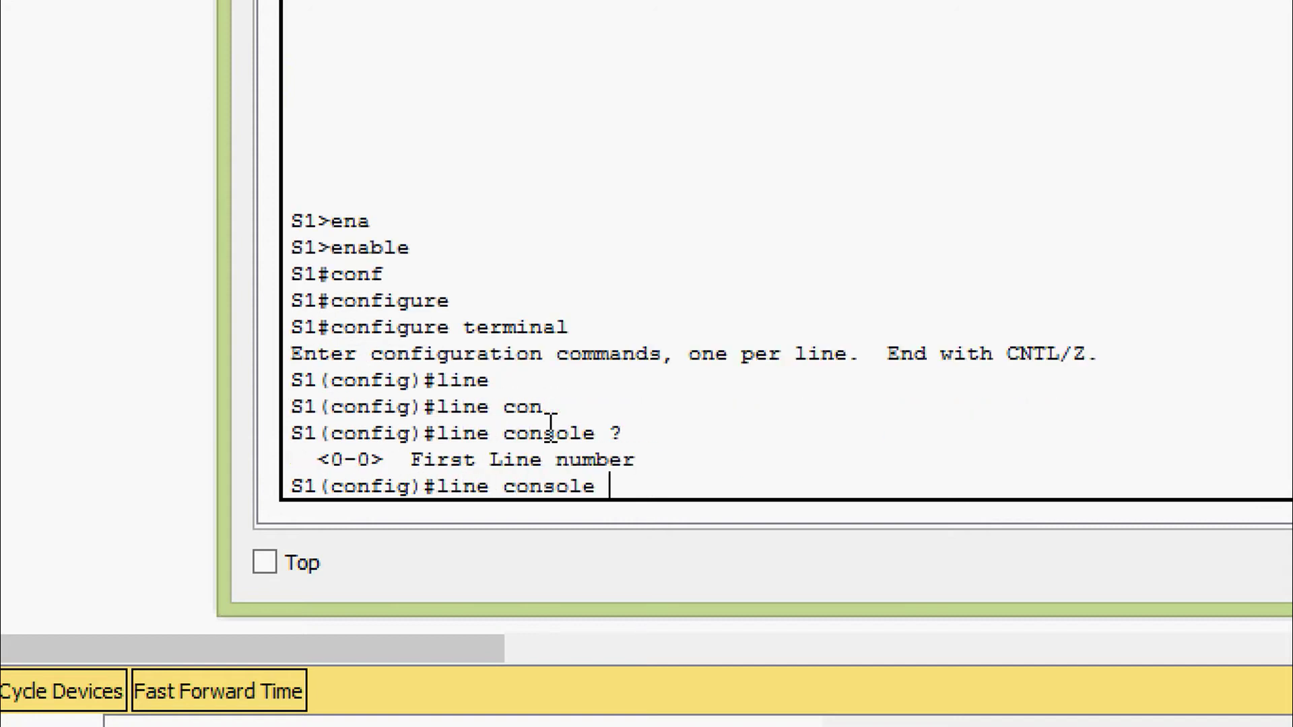
pyautogui.write('0')
pyautogui.press('Return')
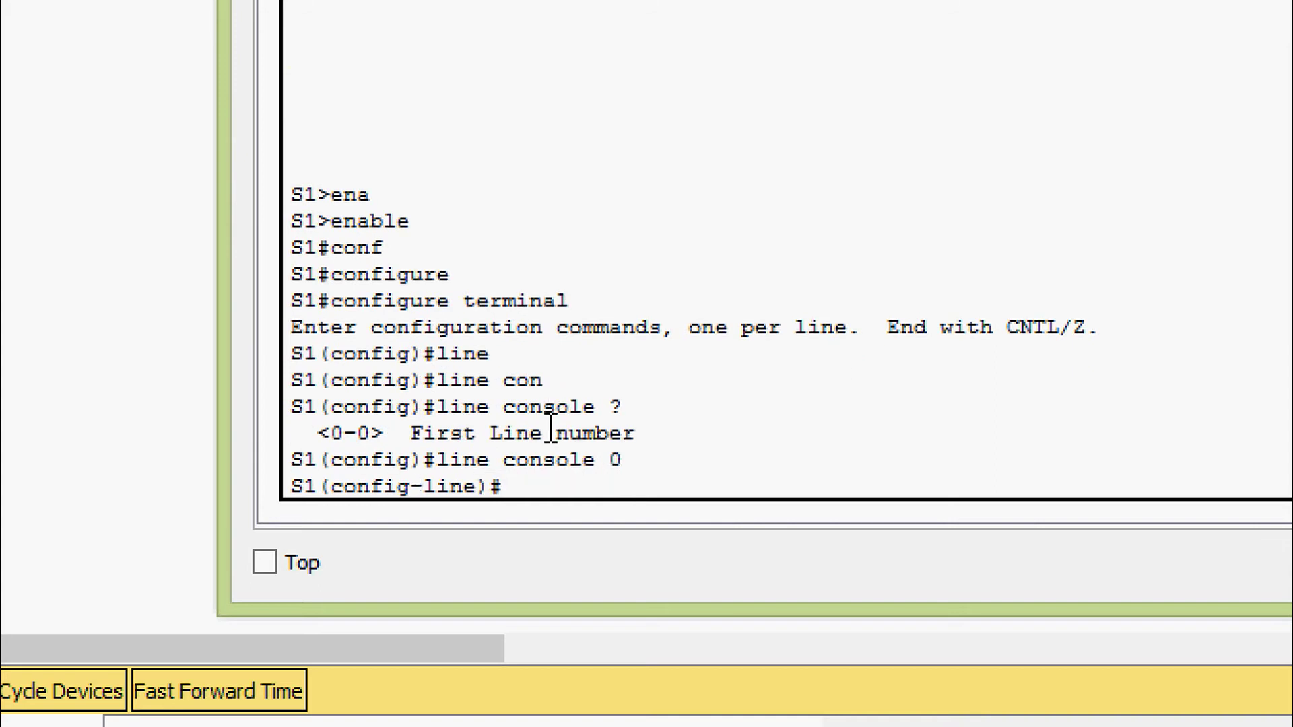
# Set a console line password and require login
pyautogui.write('pas')
pyautogui.press('Tab')
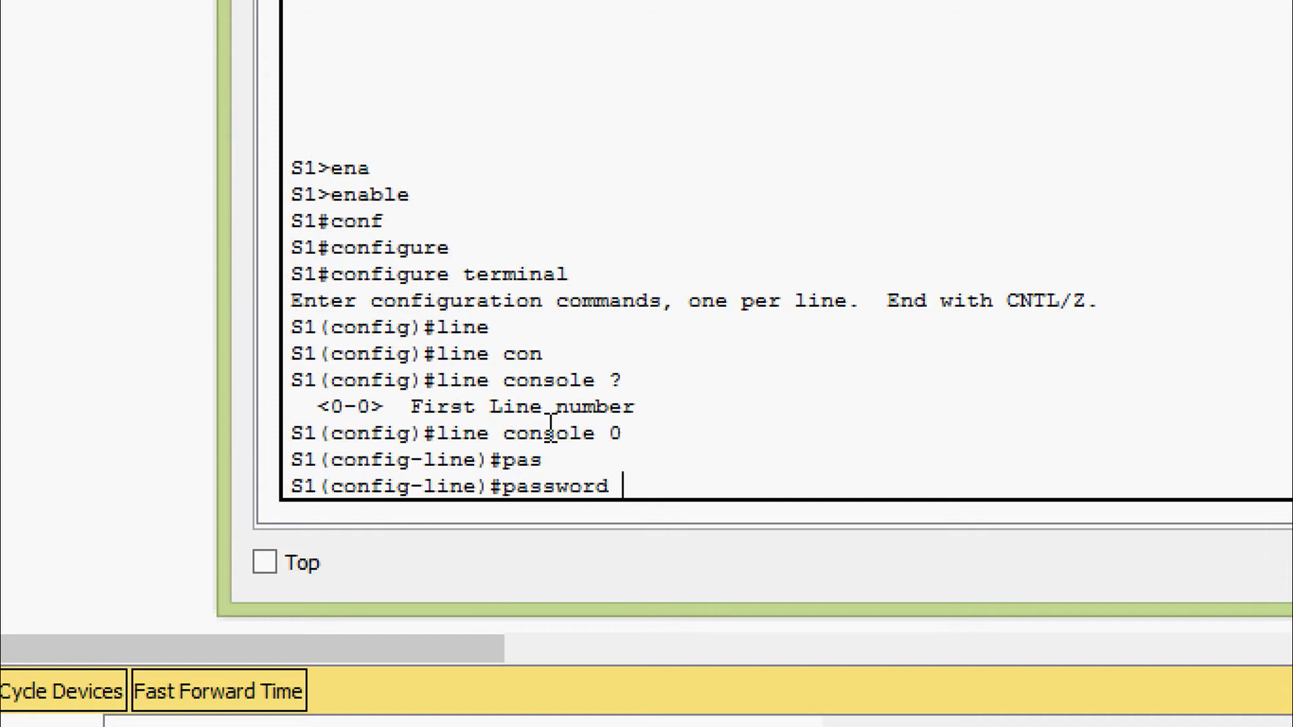
pyautogui.write('cisco')
pyautogui.press('Return')
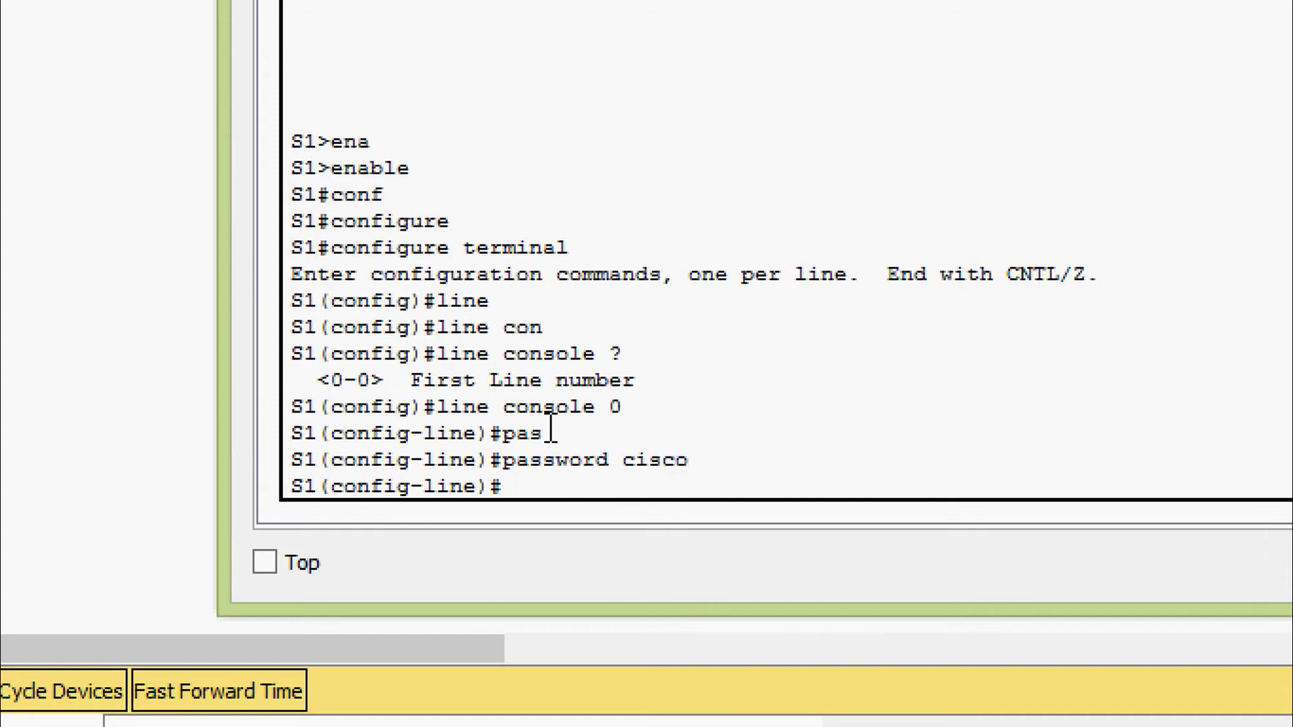
pyautogui.write('login')
pyautogui.press('Return')
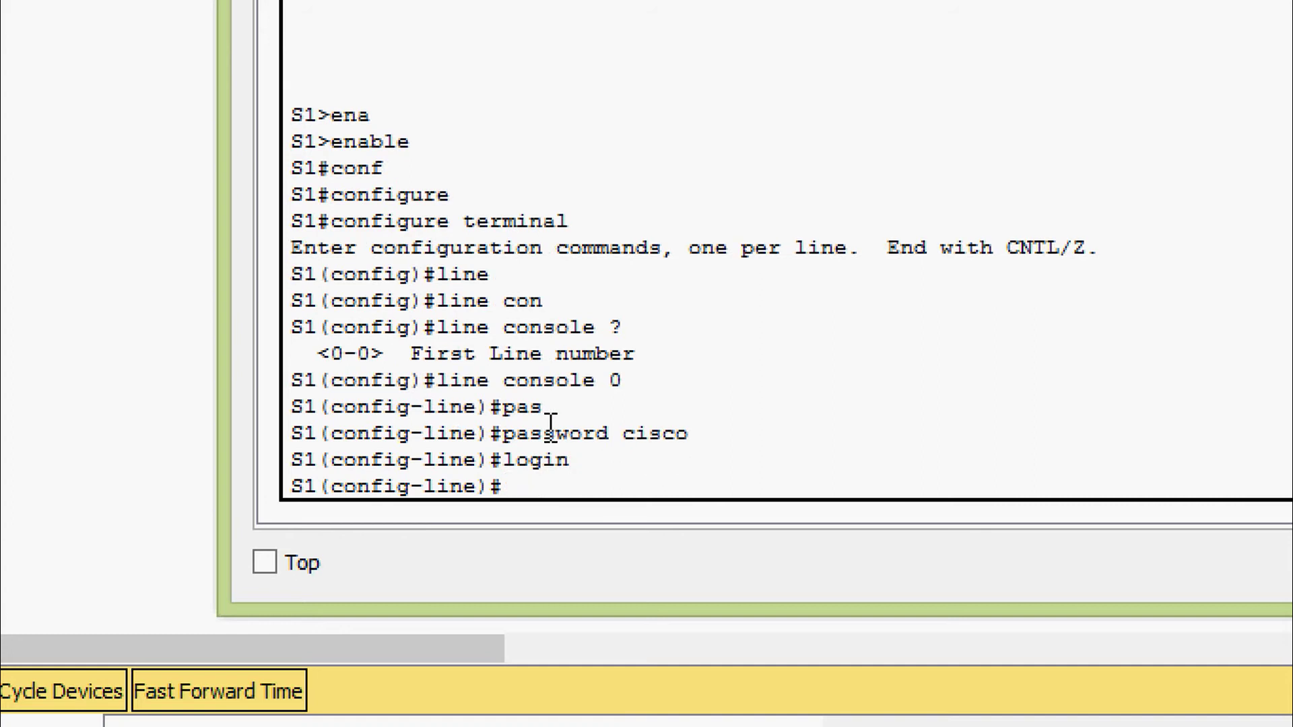
# Exit three times to leave configuration and end the console session
pyautogui.write('exit')
pyautogui.press('Return')
pyautogui.press('Return')
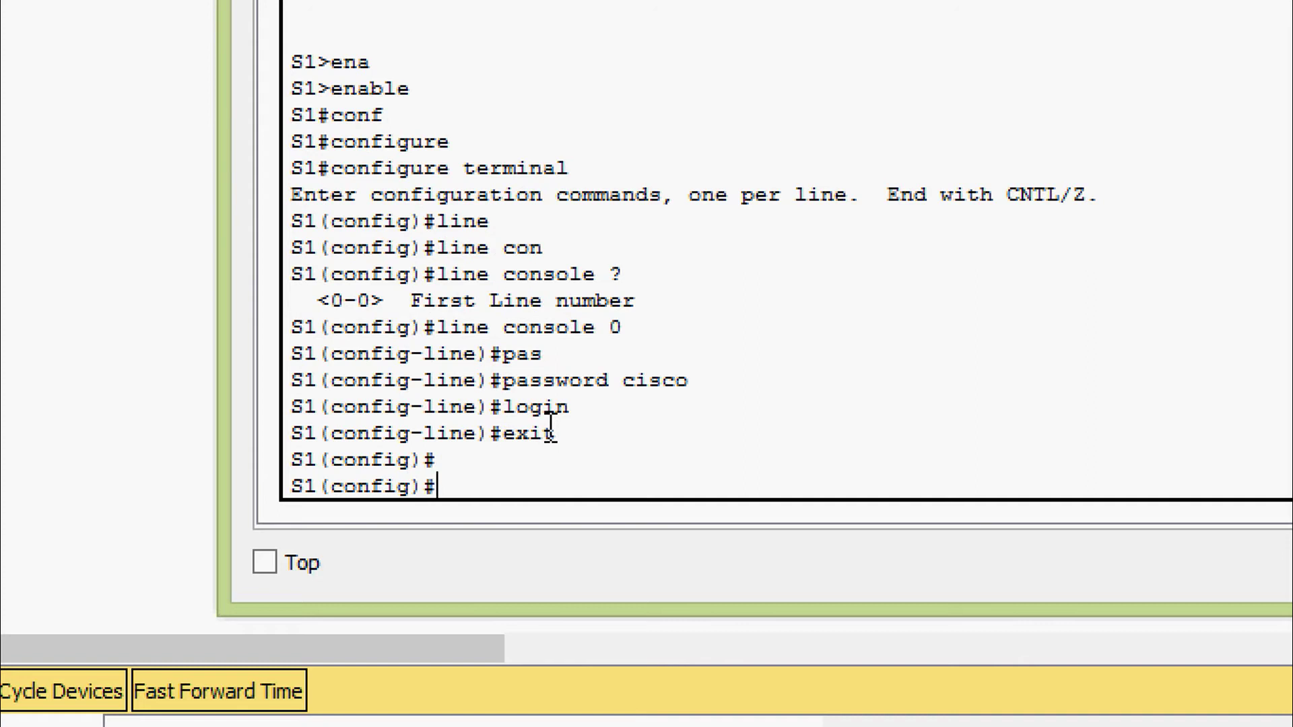
pyautogui.write('exit')
pyautogui.press('Return')
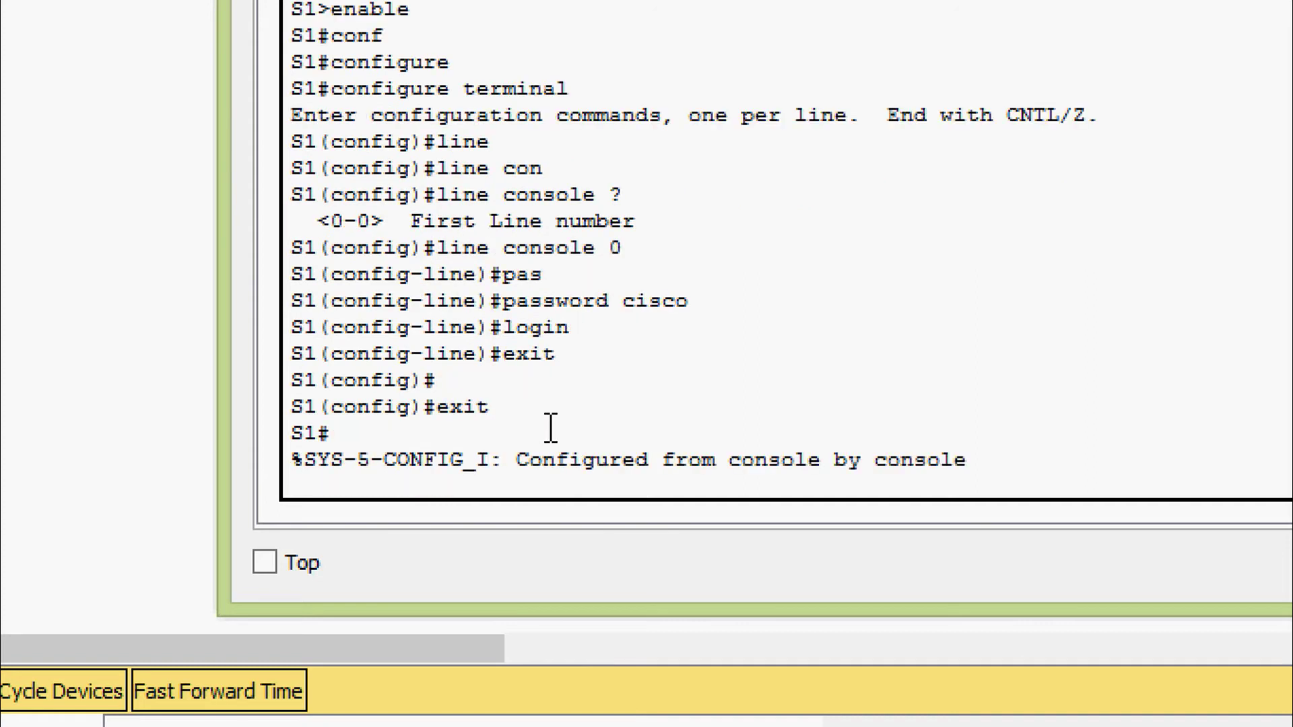
pyautogui.write('exit')
pyautogui.press('Return')
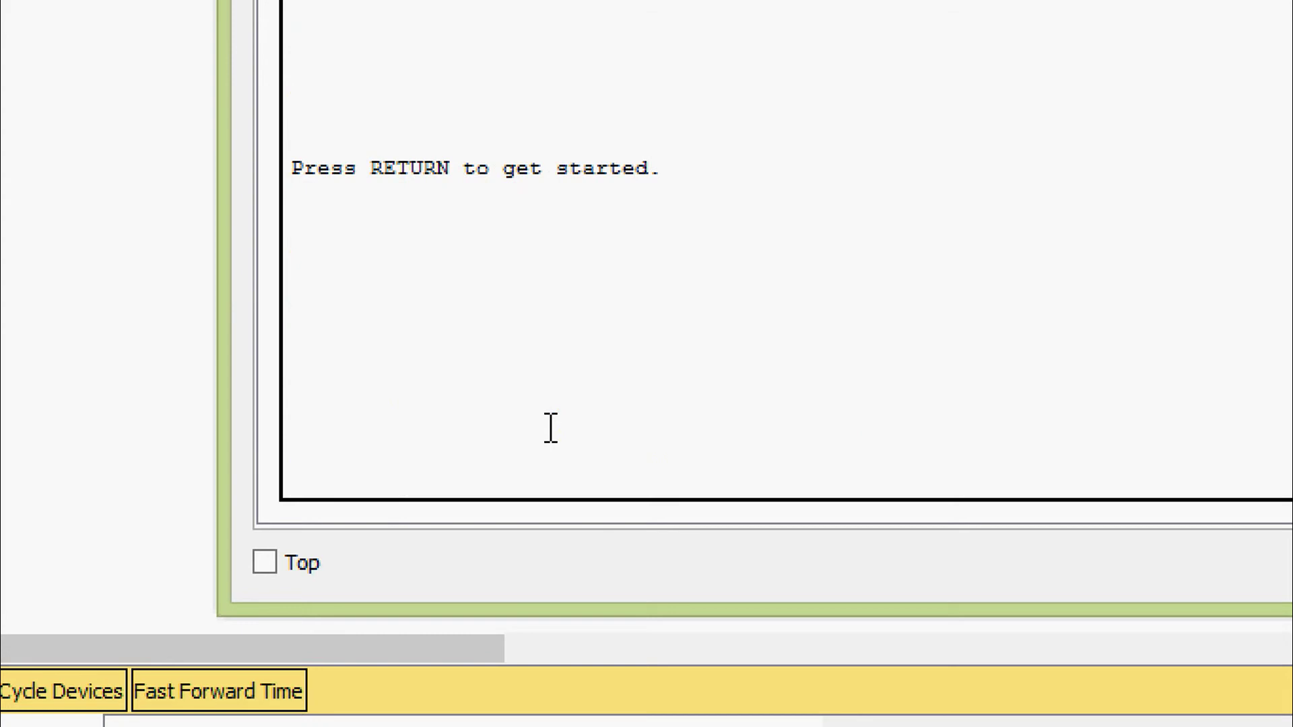
pyautogui.press('Return')
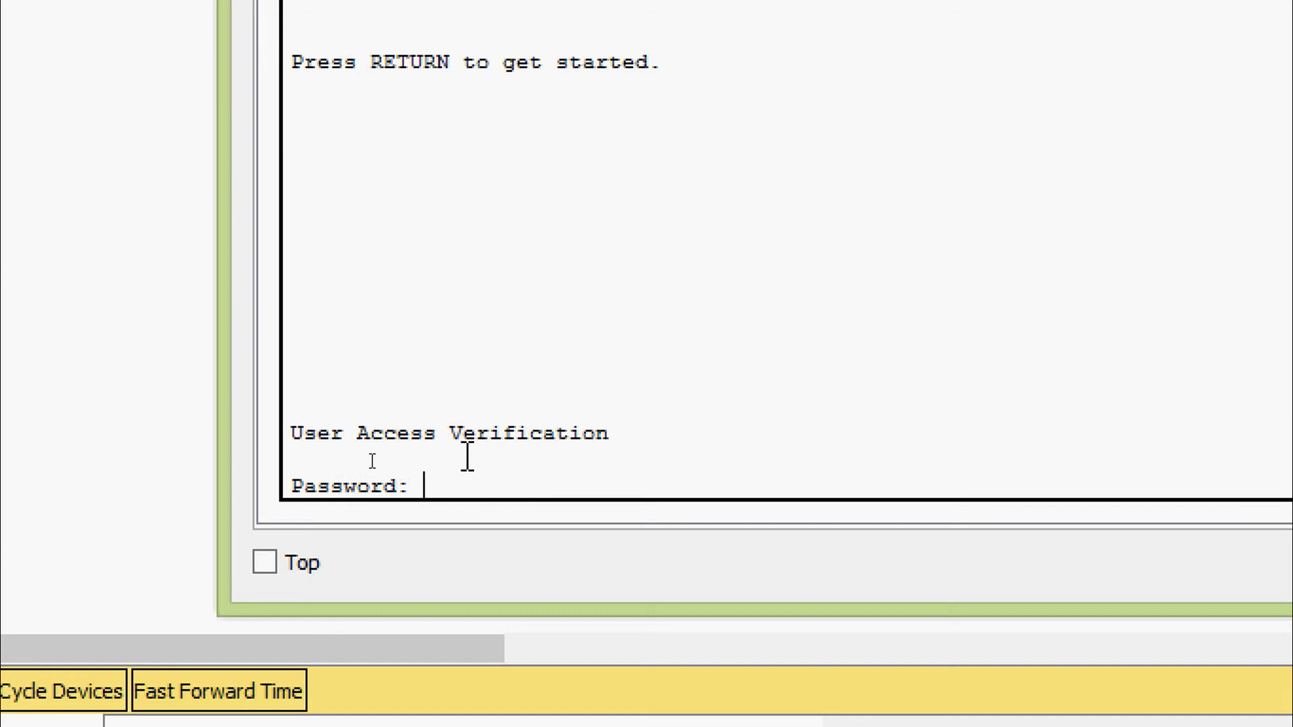
pyautogui.press('Return')
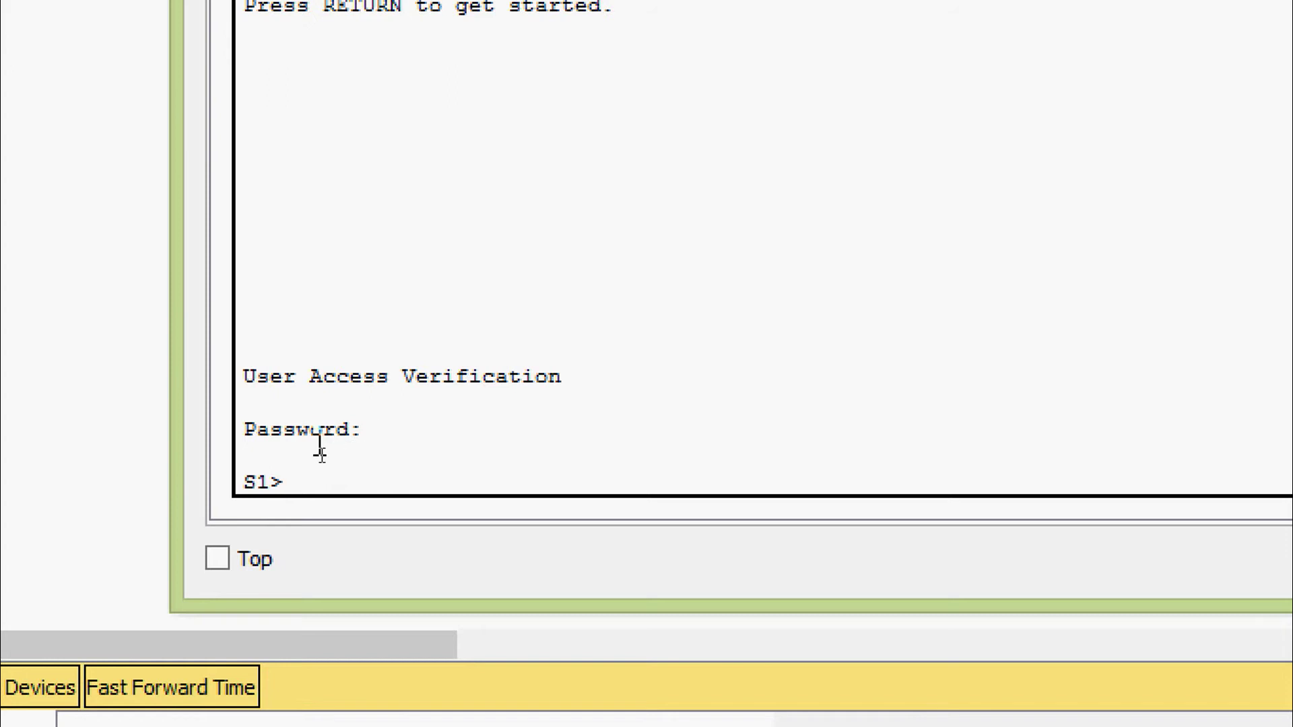
pyautogui.moveTo(291, 479); pyautogui.dragTo(223, 481)
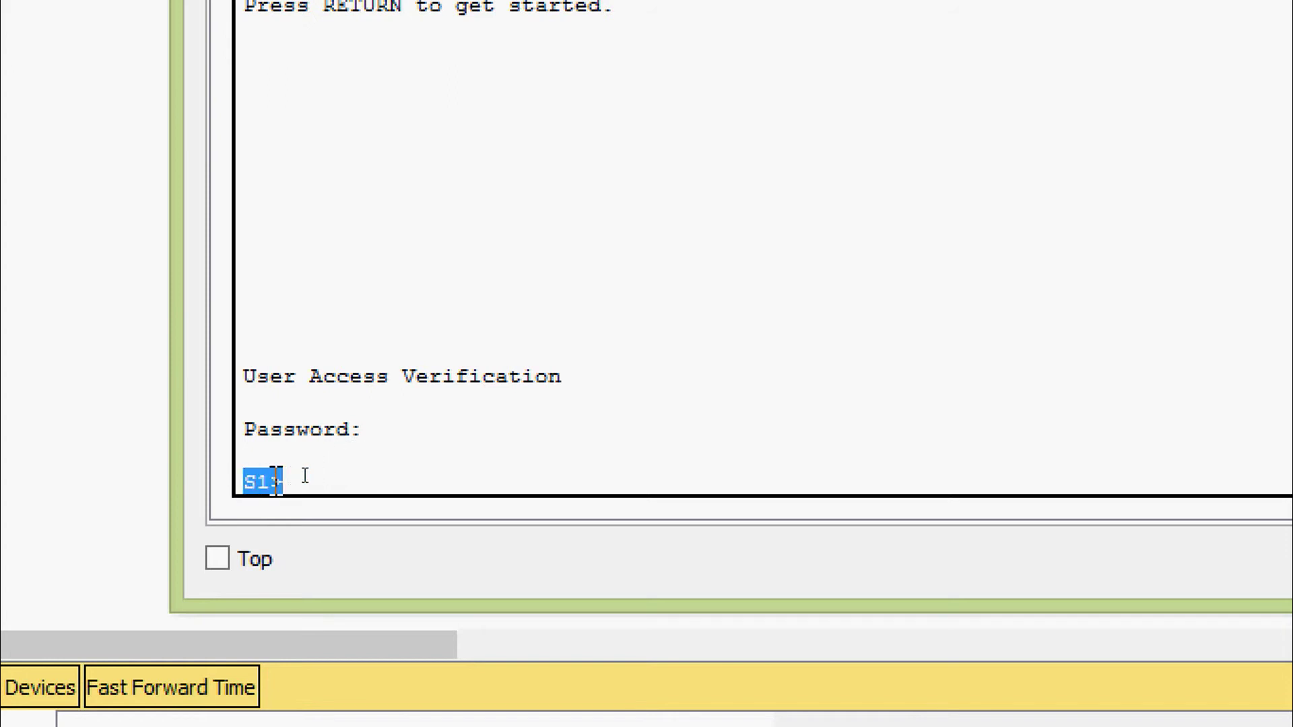
pyautogui.click(307, 476)
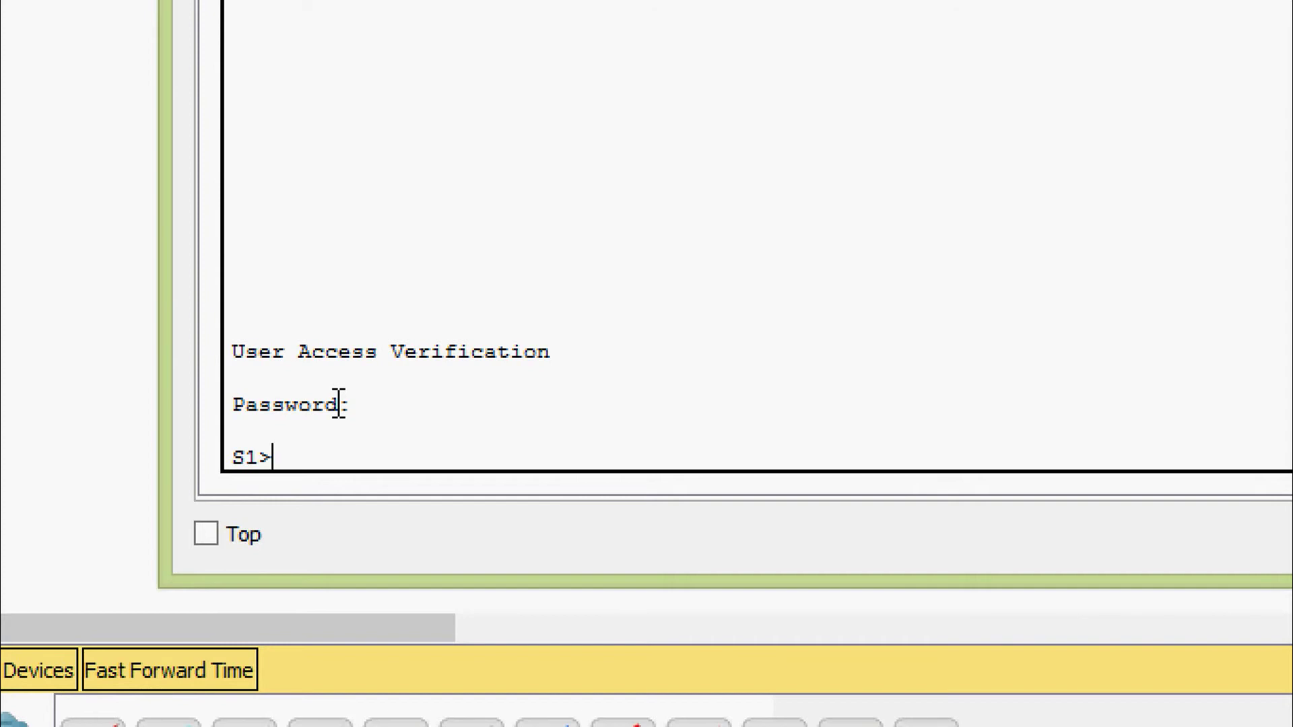
# Enter enable mode on S1 and run show running-config
pyautogui.write('ena')
pyautogui.press('Tab')
pyautogui.press('Return')
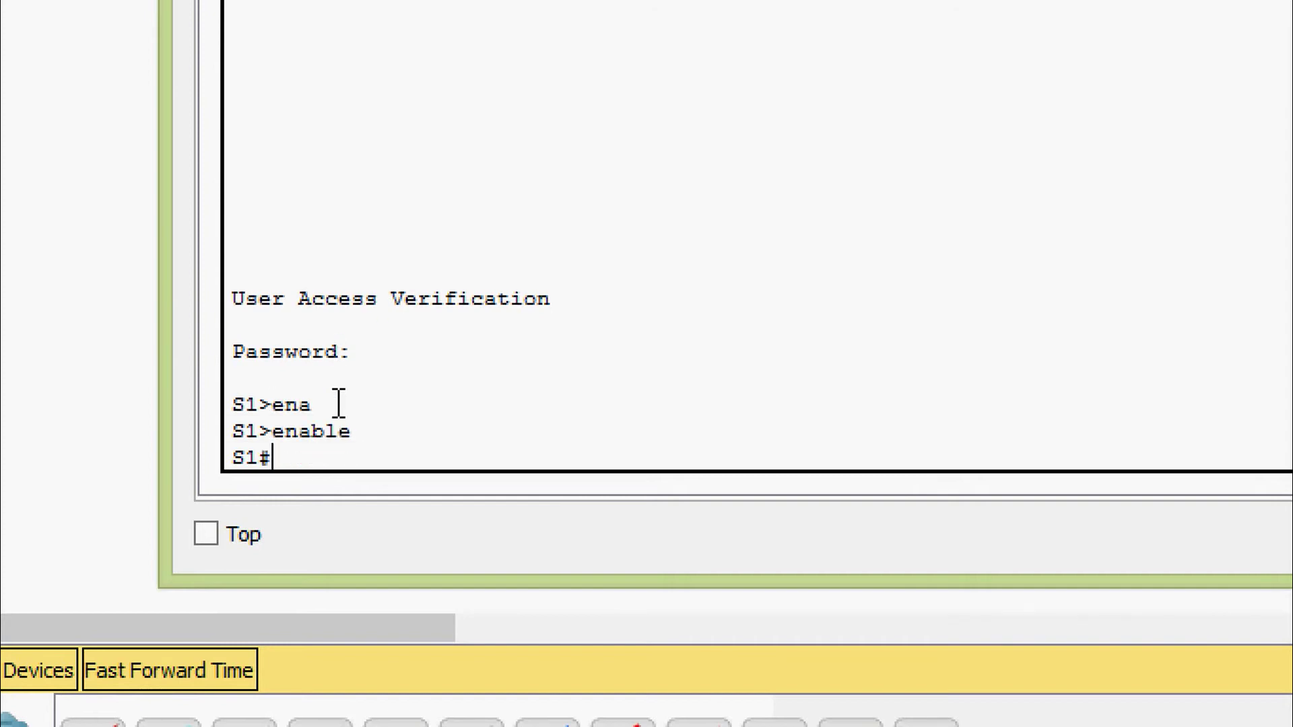
pyautogui.write('sh')
pyautogui.press('Tab')
pyautogui.write('ru')
pyautogui.press('Tab')
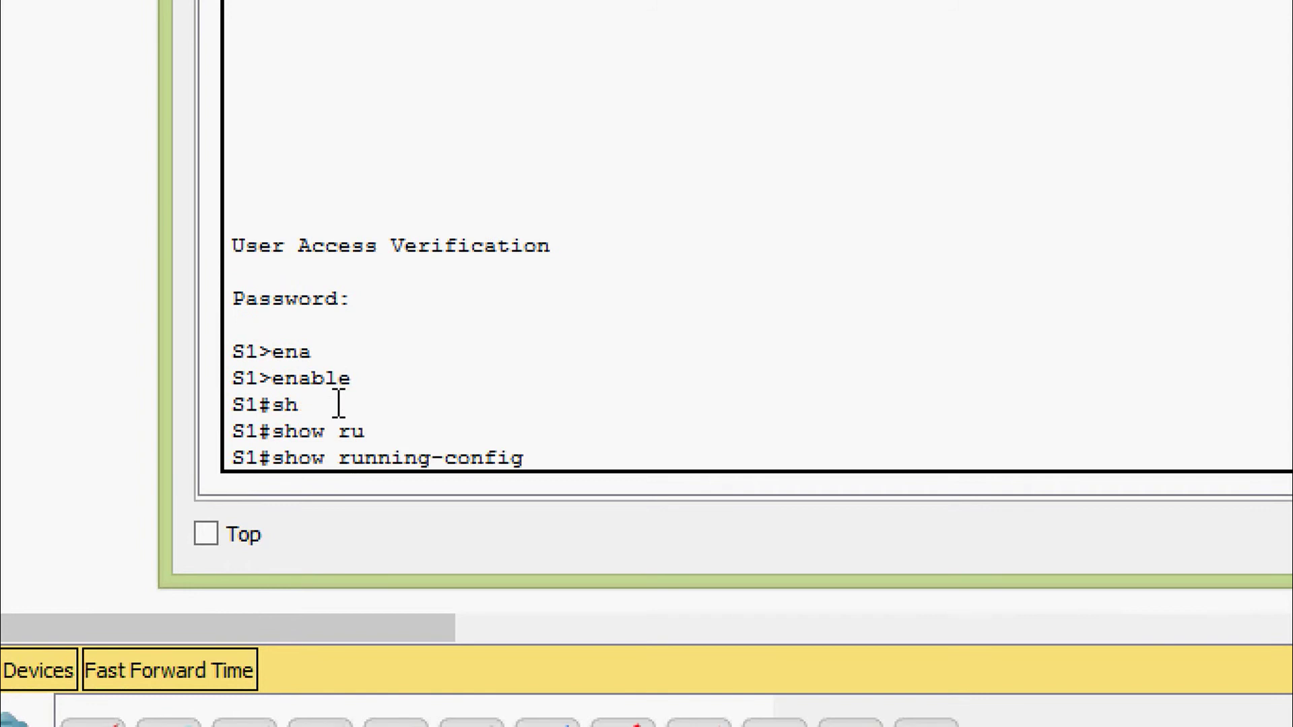
pyautogui.press('Return')
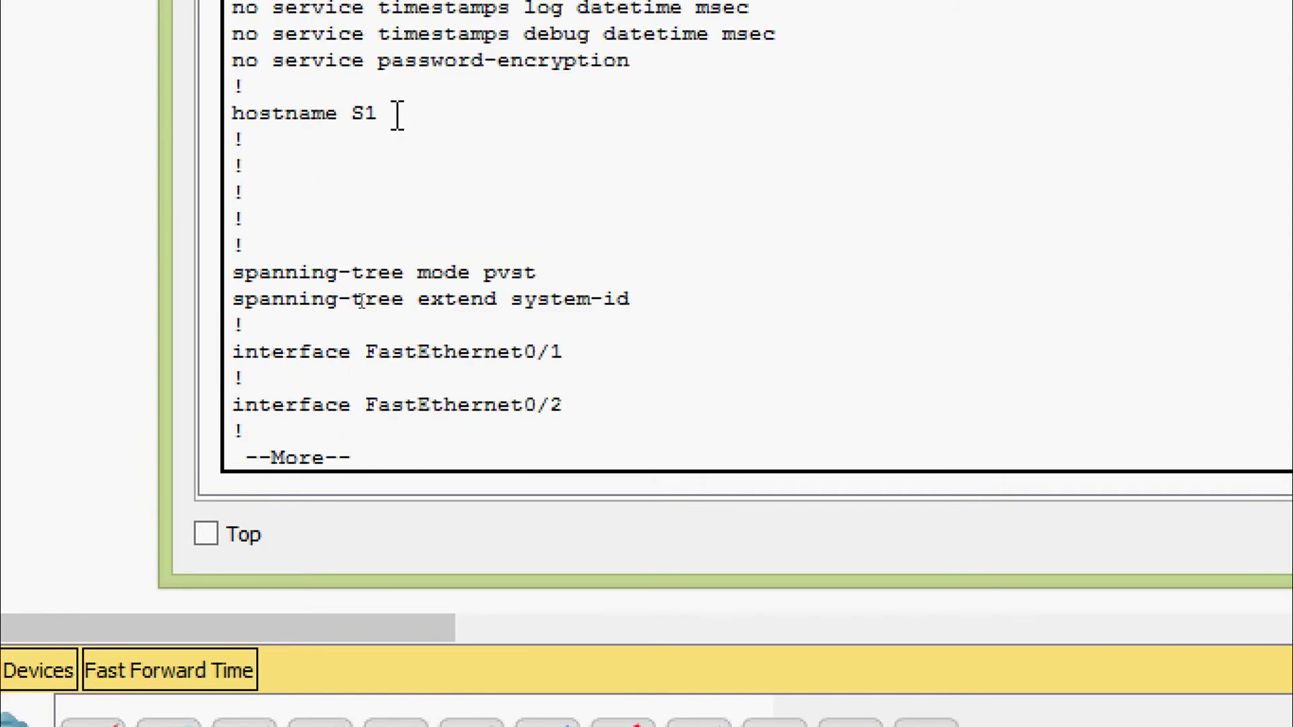
# Highlight hostname S1 and the line con 0 password and login entries
pyautogui.moveTo(228, 113); pyautogui.dragTo(377, 115)
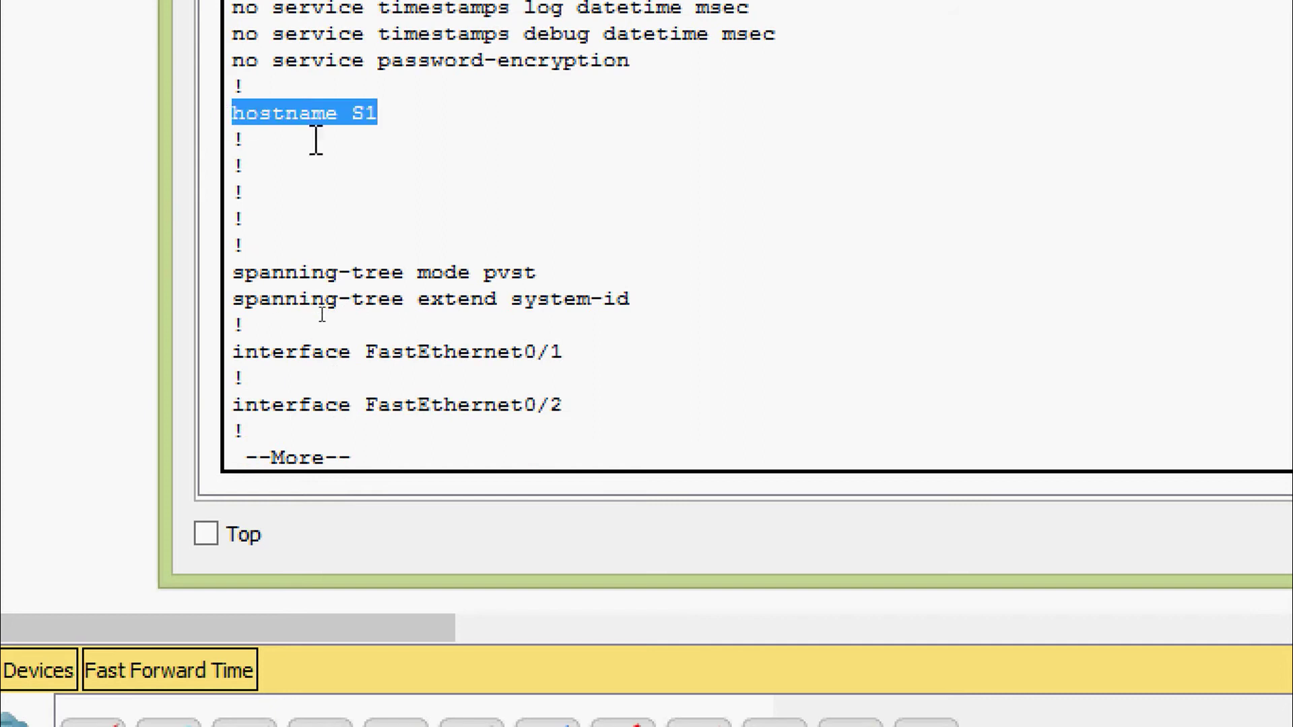
pyautogui.click(316, 140)
pyautogui.press('space')
pyautogui.press('space')
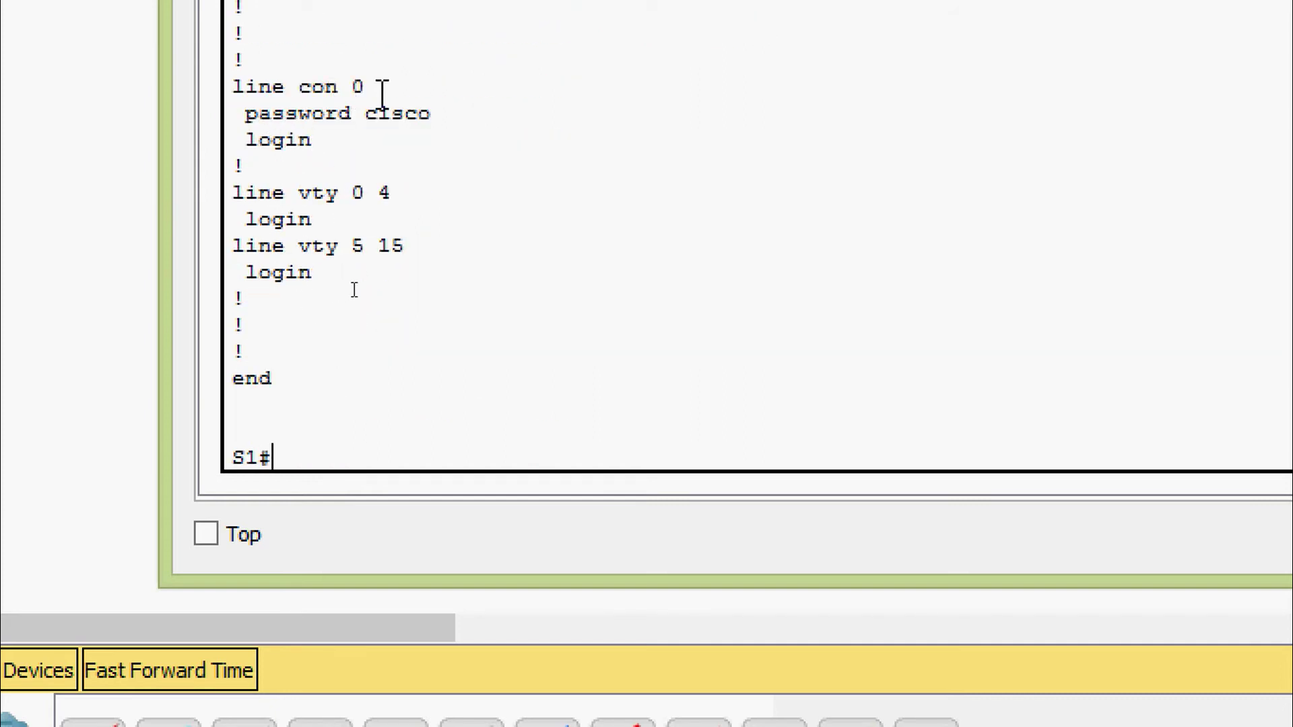
pyautogui.moveTo(378, 88); pyautogui.dragTo(433, 116)
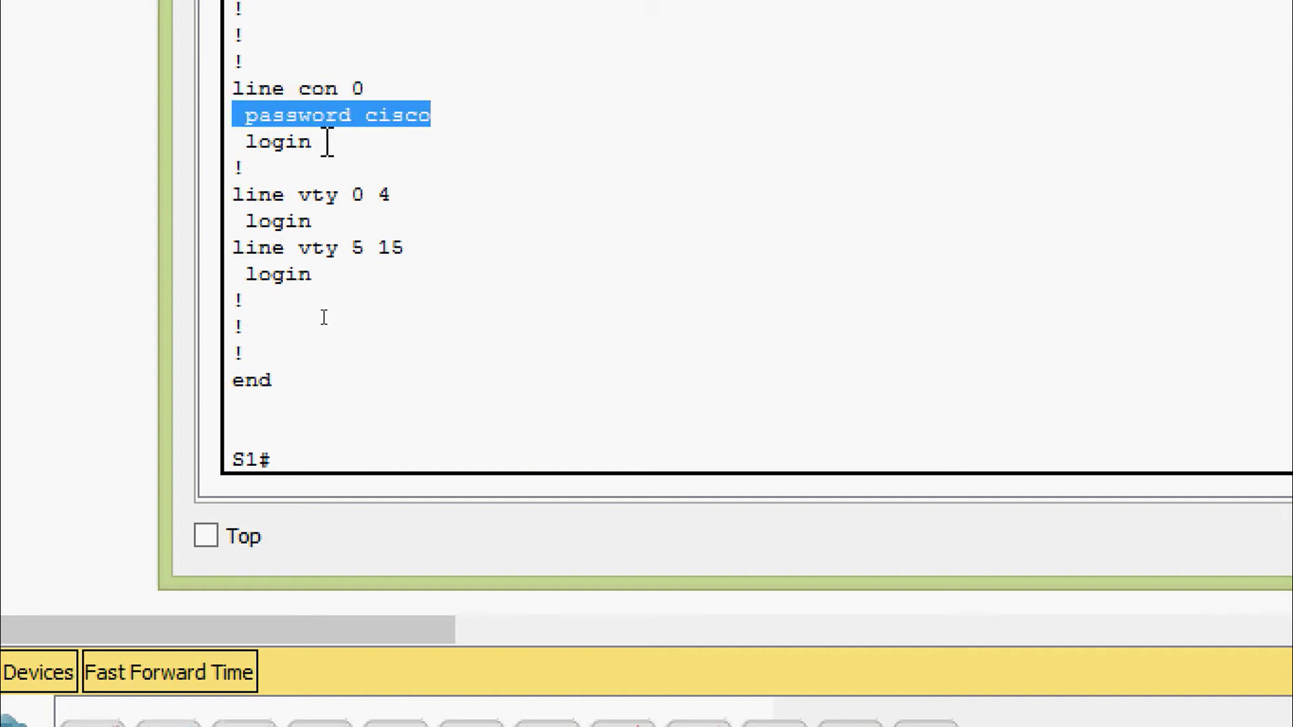
pyautogui.moveTo(327, 141); pyautogui.dragTo(241, 141)
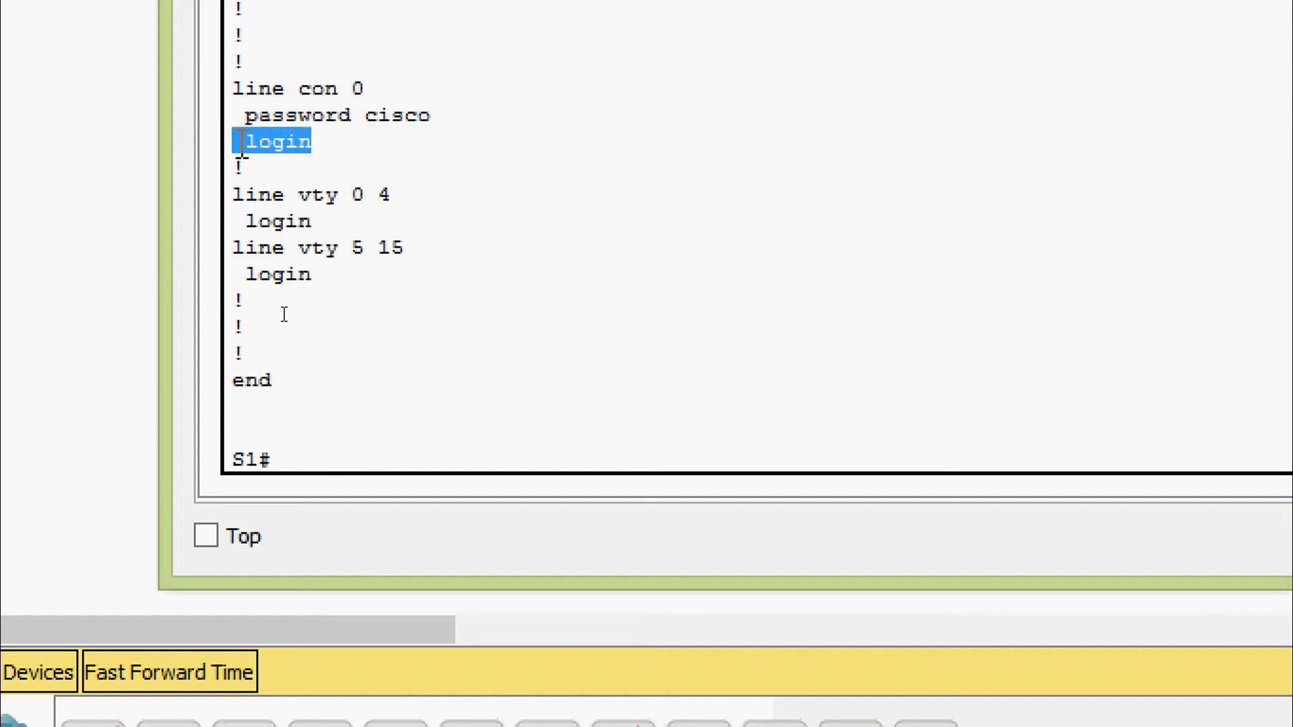
pyautogui.click(285, 142)
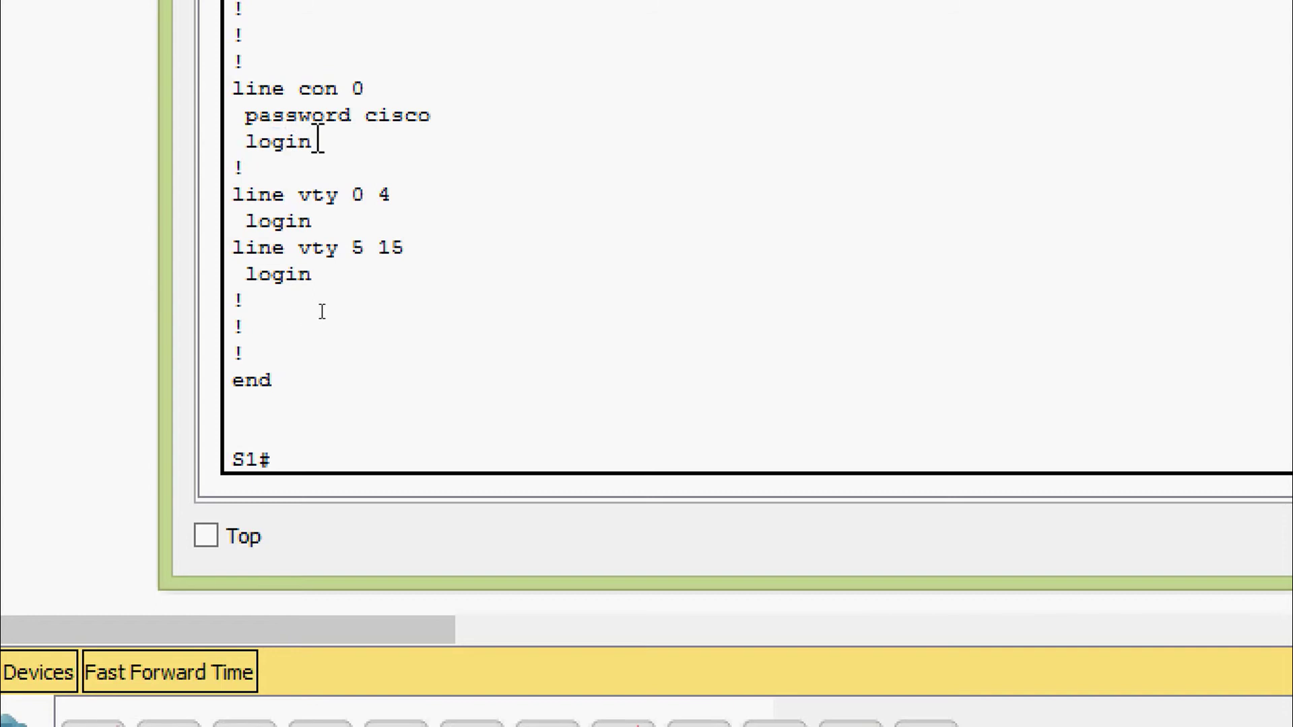
pyautogui.moveTo(319, 141); pyautogui.dragTo(236, 142)
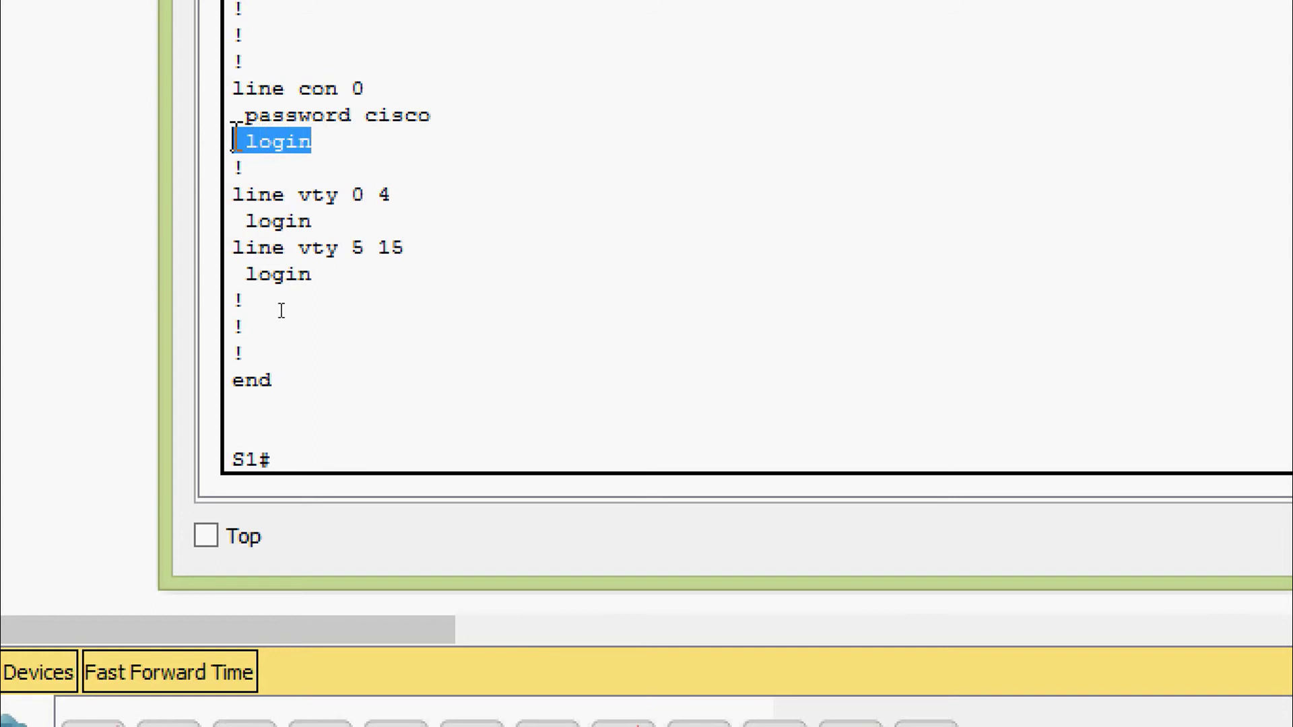
pyautogui.click(318, 142)
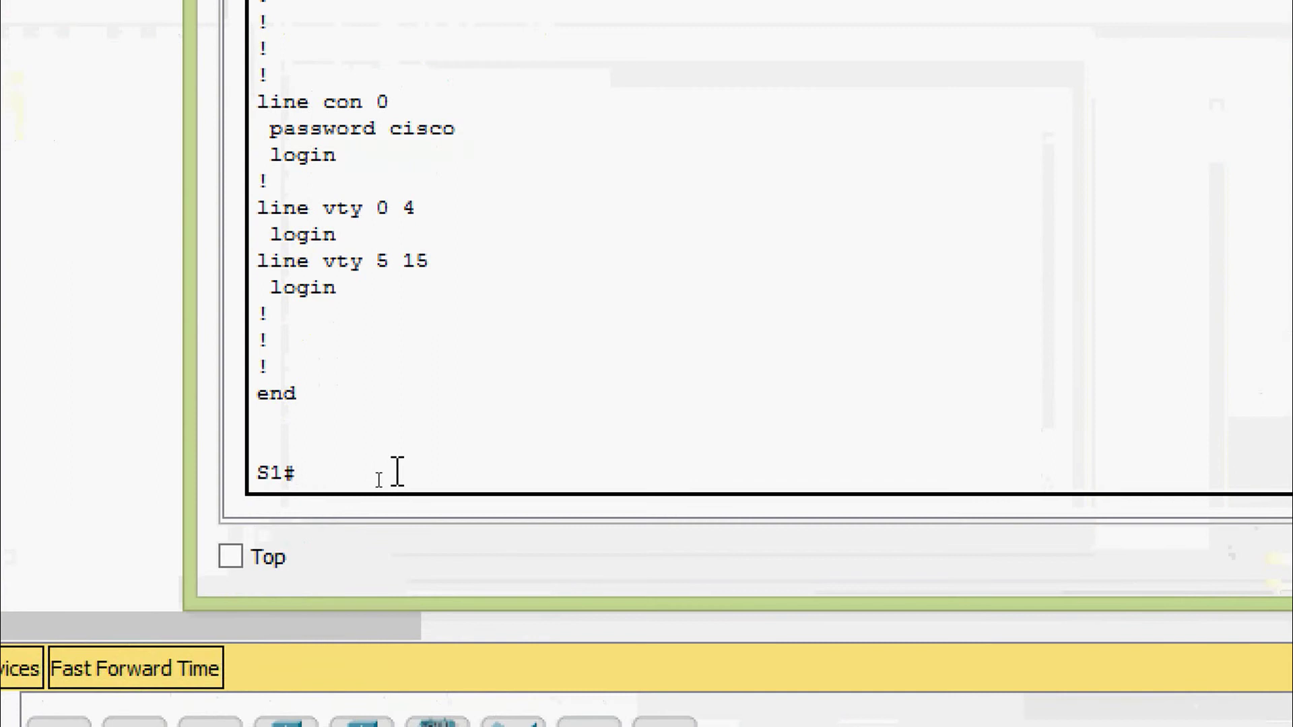
pyautogui.write('dis')
pyautogui.press('Tab')
pyautogui.press('Tab')
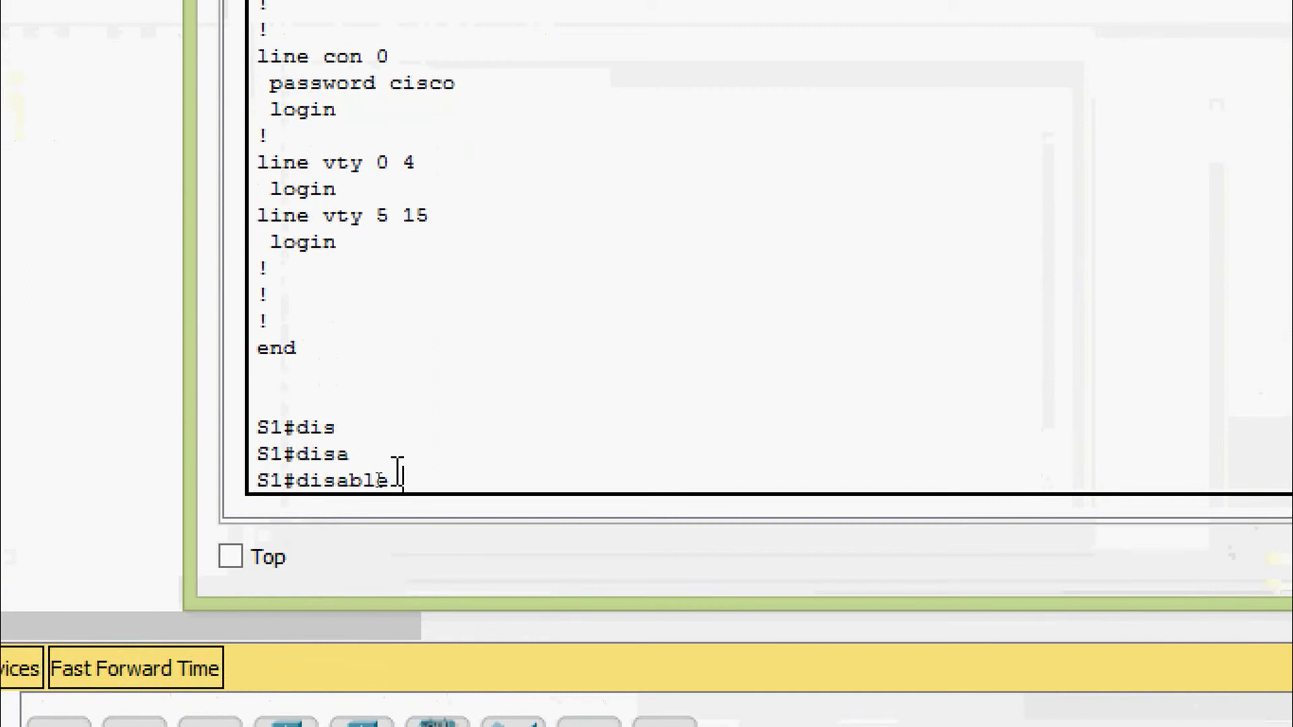
pyautogui.press('Return')
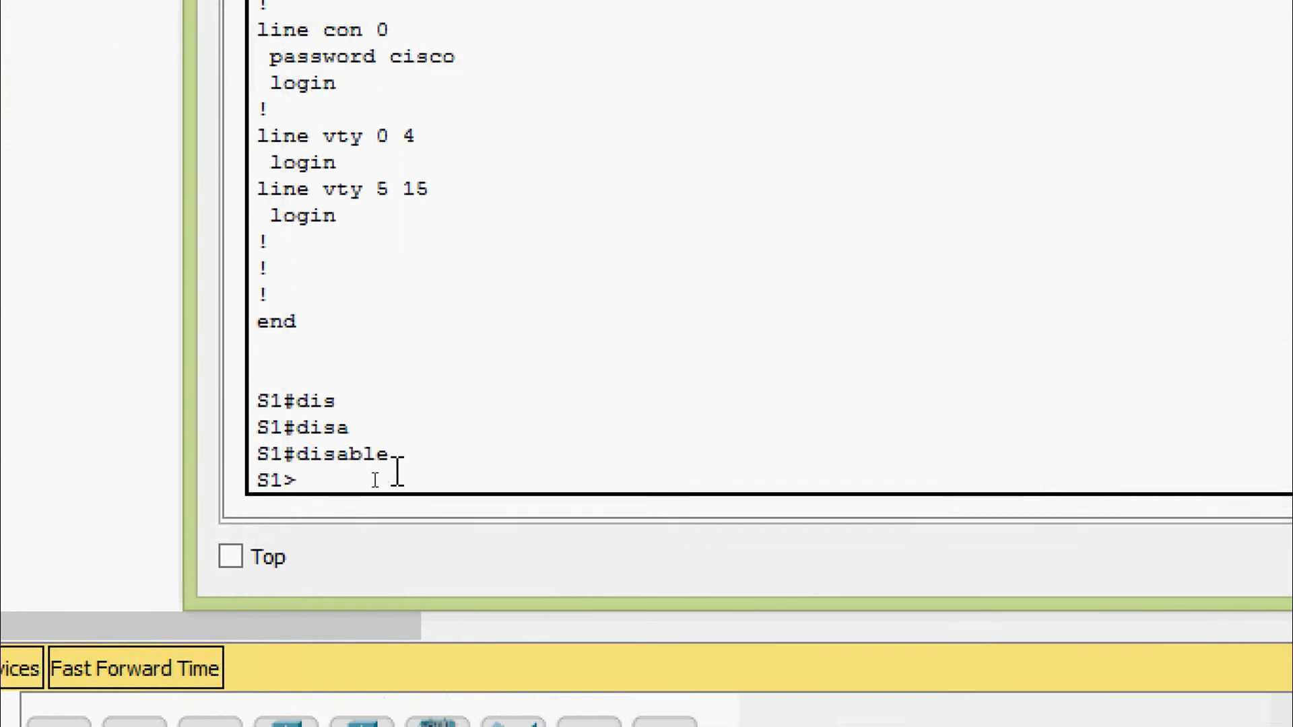
pyautogui.moveTo(344, 483); pyautogui.dragTo(247, 483)
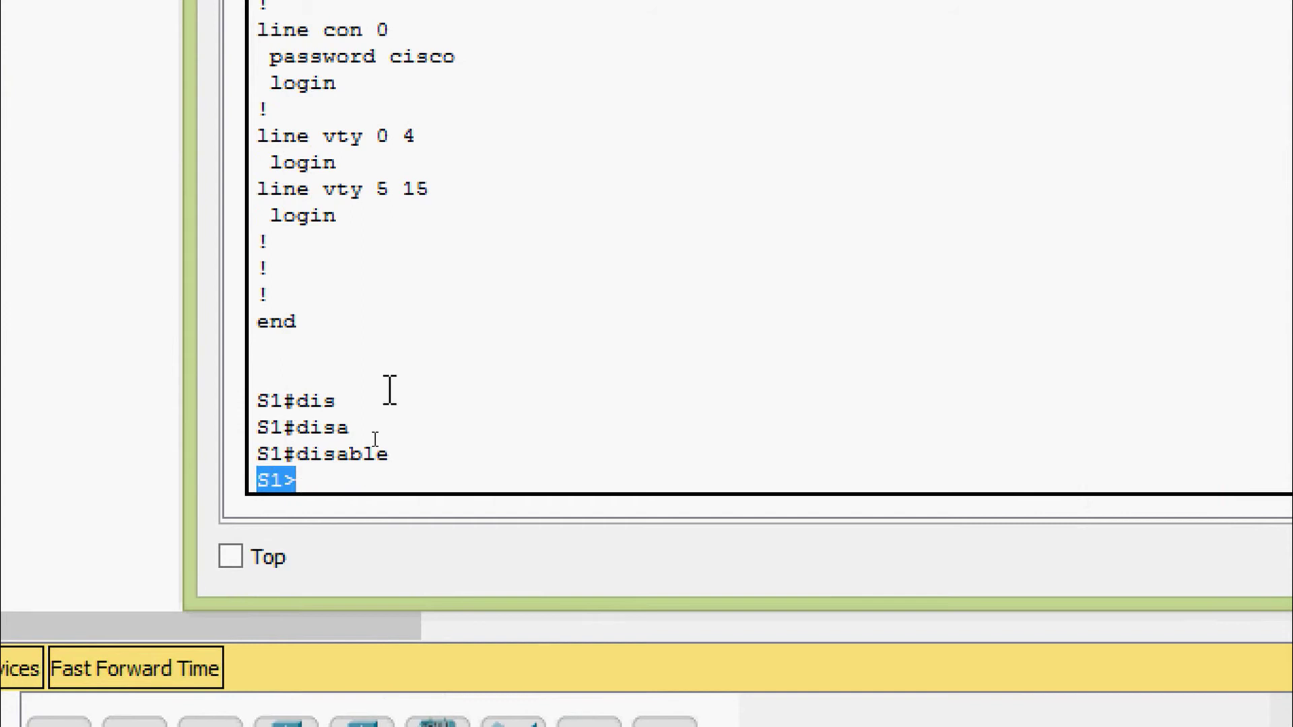
pyautogui.press('Return')
pyautogui.write('ena')
pyautogui.press('Tab')
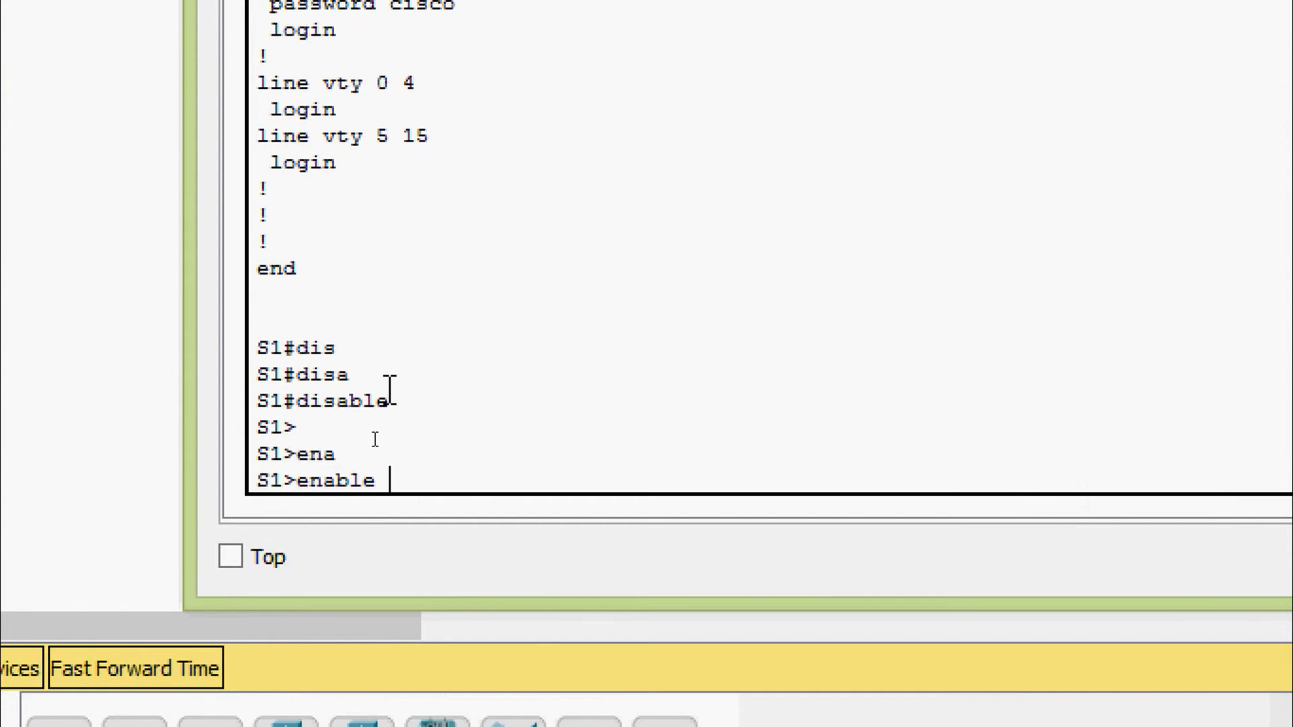
pyautogui.press('Return')
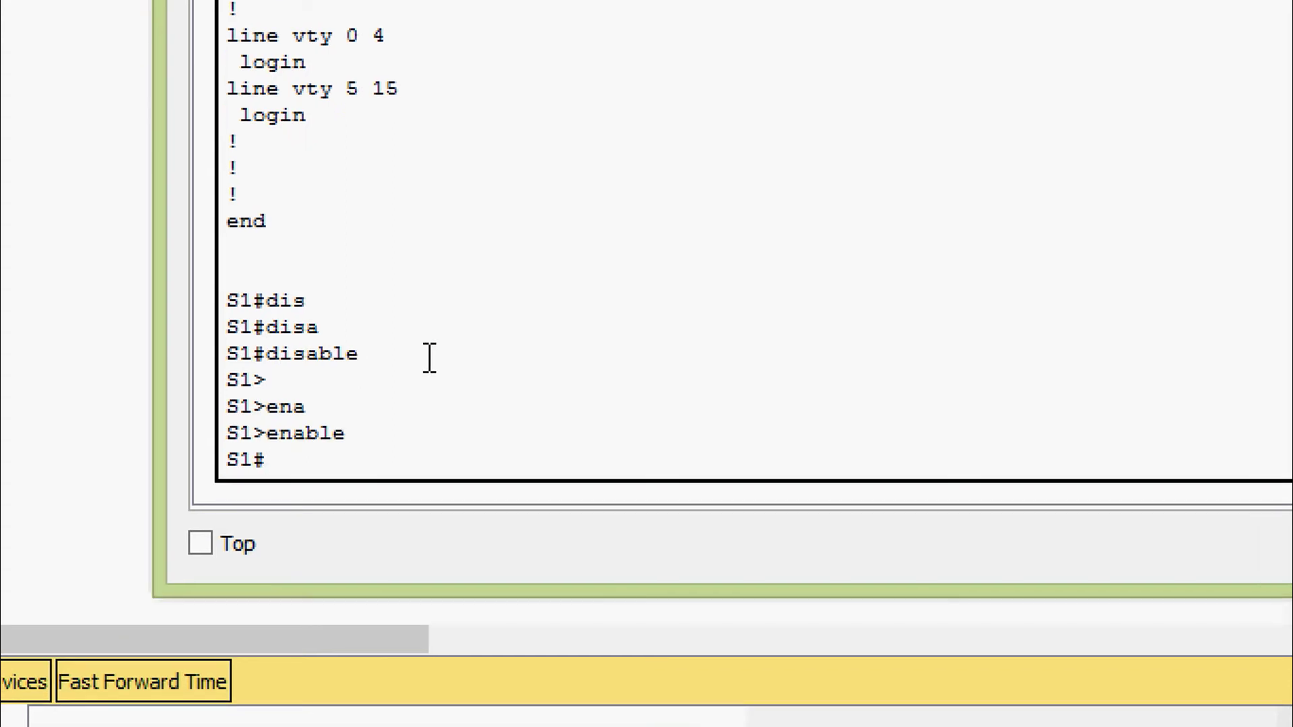
# Enter global configuration mode and list the enable command's password and secret options
pyautogui.write('conf')
pyautogui.press('Tab')
pyautogui.write('t')
pyautogui.press('Tab')
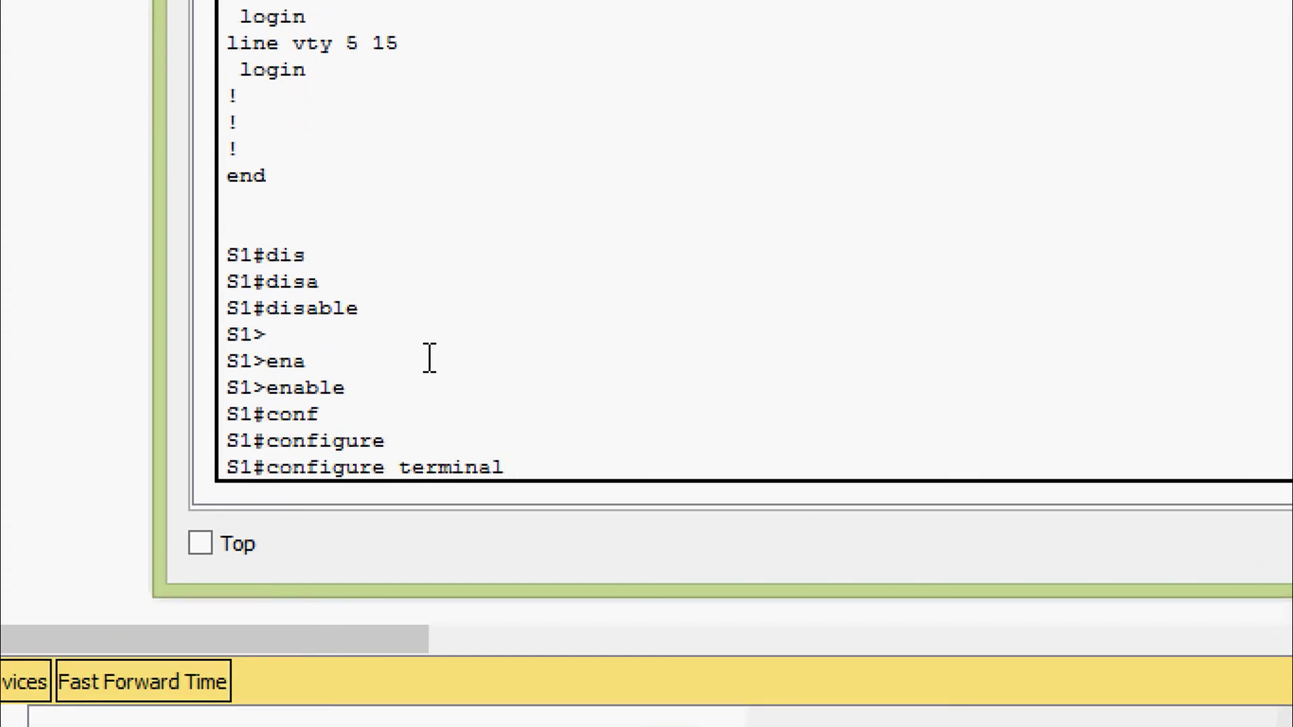
pyautogui.press('Return')
pyautogui.press('Return')
pyautogui.write('ena')
pyautogui.press('Tab')
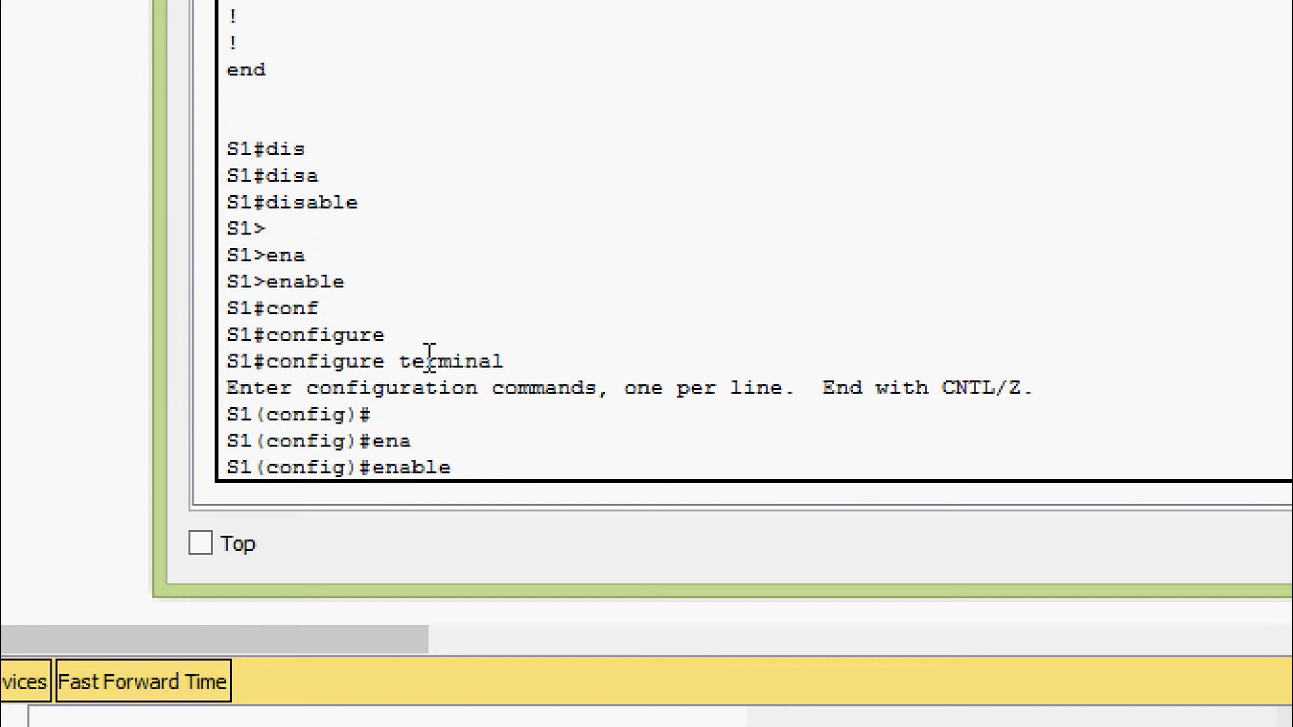
pyautogui.write('?')
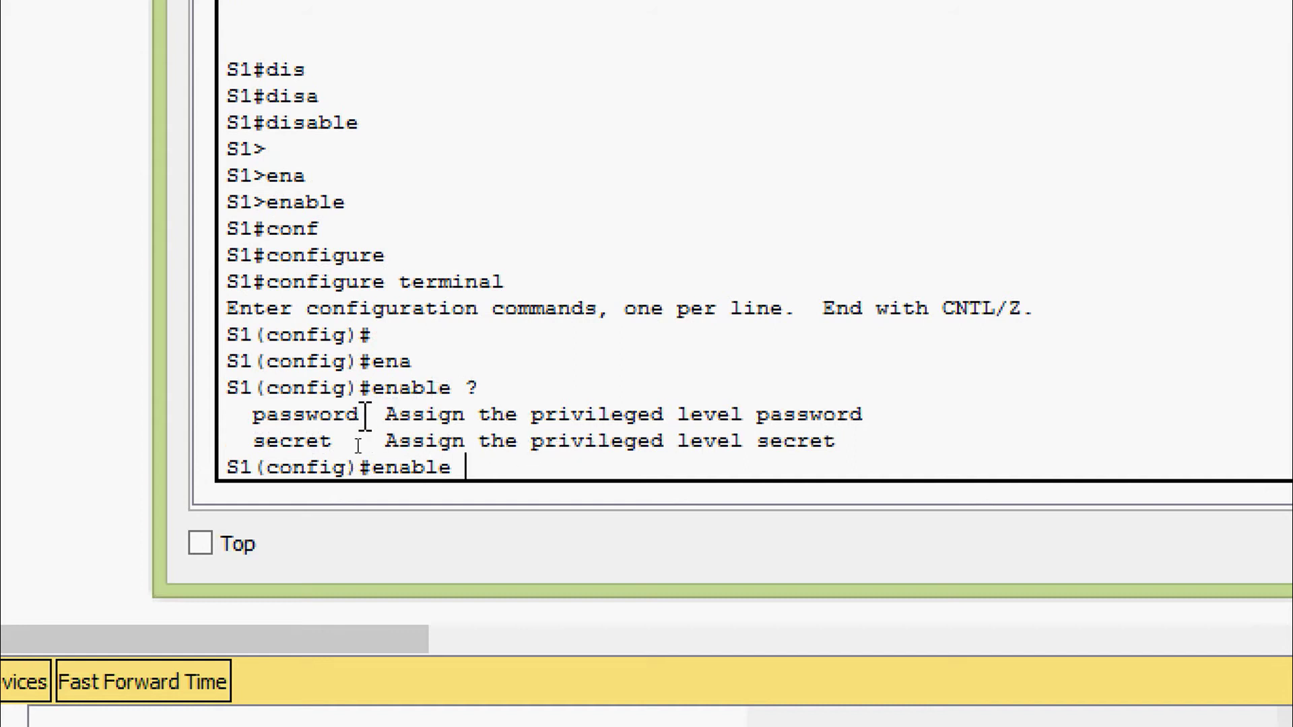
pyautogui.moveTo(365, 415); pyautogui.dragTo(256, 416)
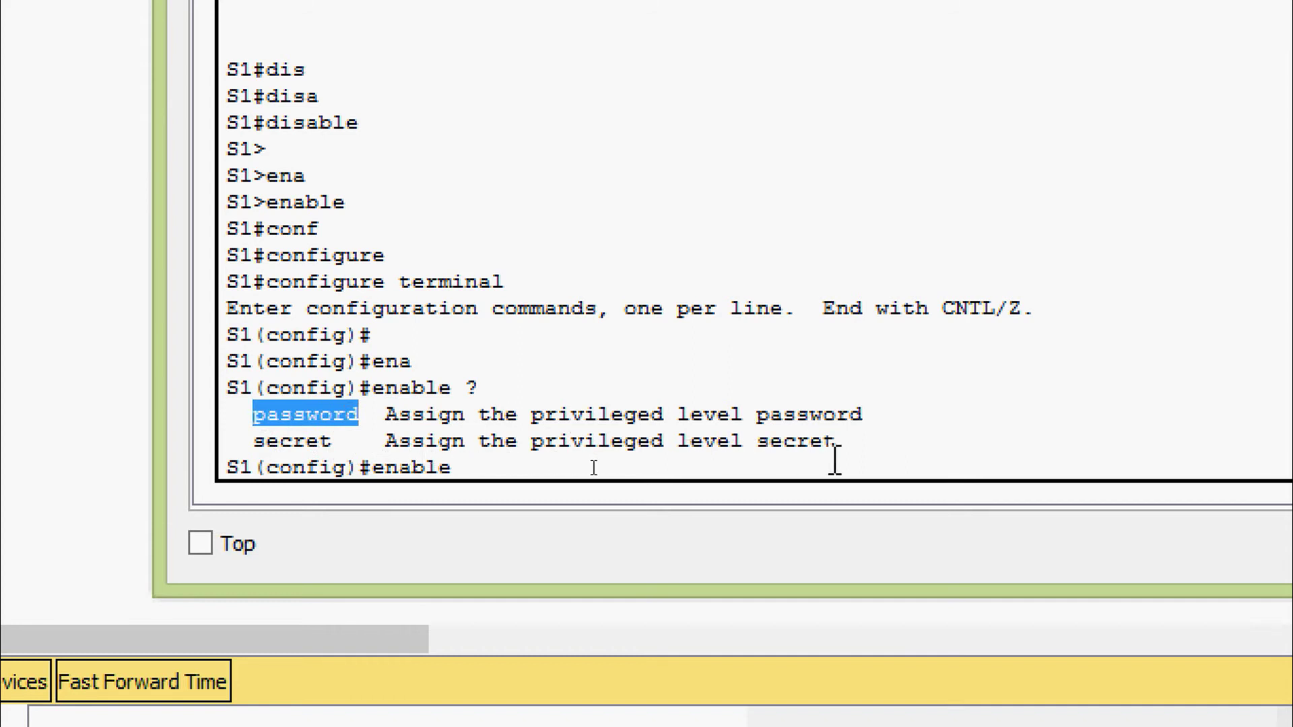
pyautogui.moveTo(334, 441); pyautogui.dragTo(358, 415)
pyautogui.click(275, 441)
# Set an enable password on S1 and exit to the S1# prompt
pyautogui.write('p')
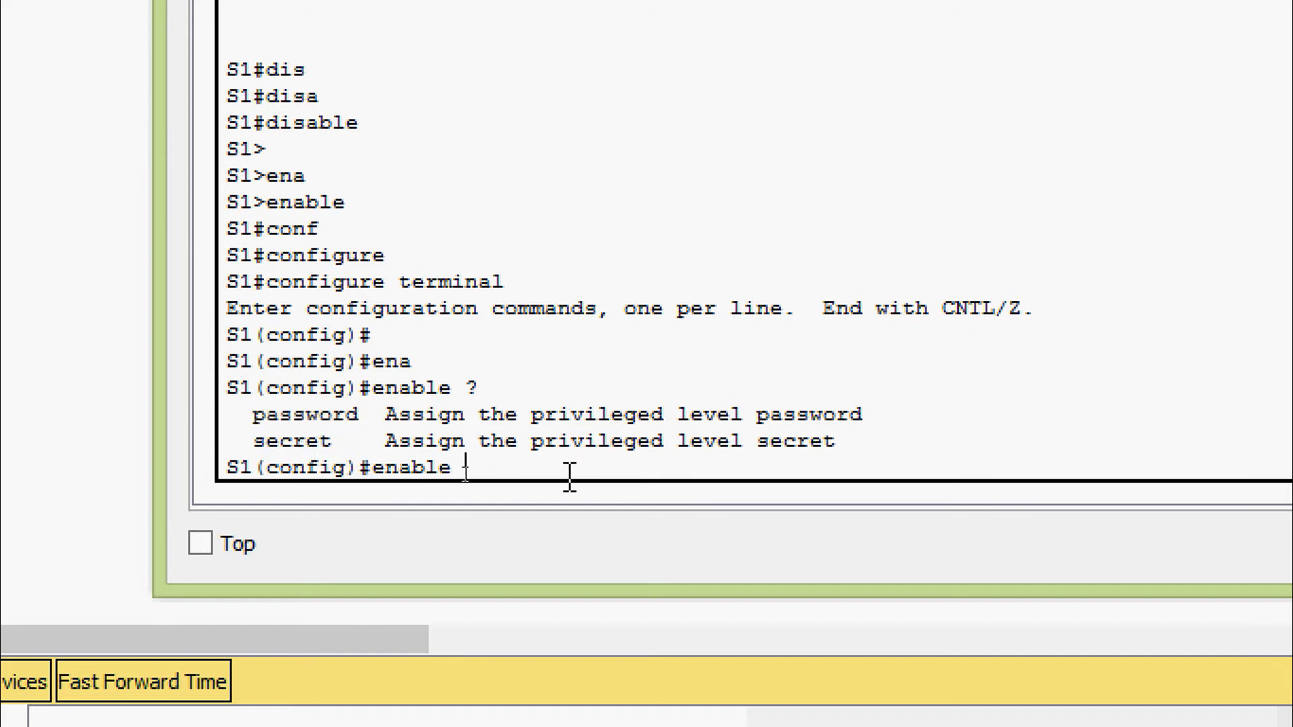
pyautogui.write('as')
pyautogui.press('Tab')
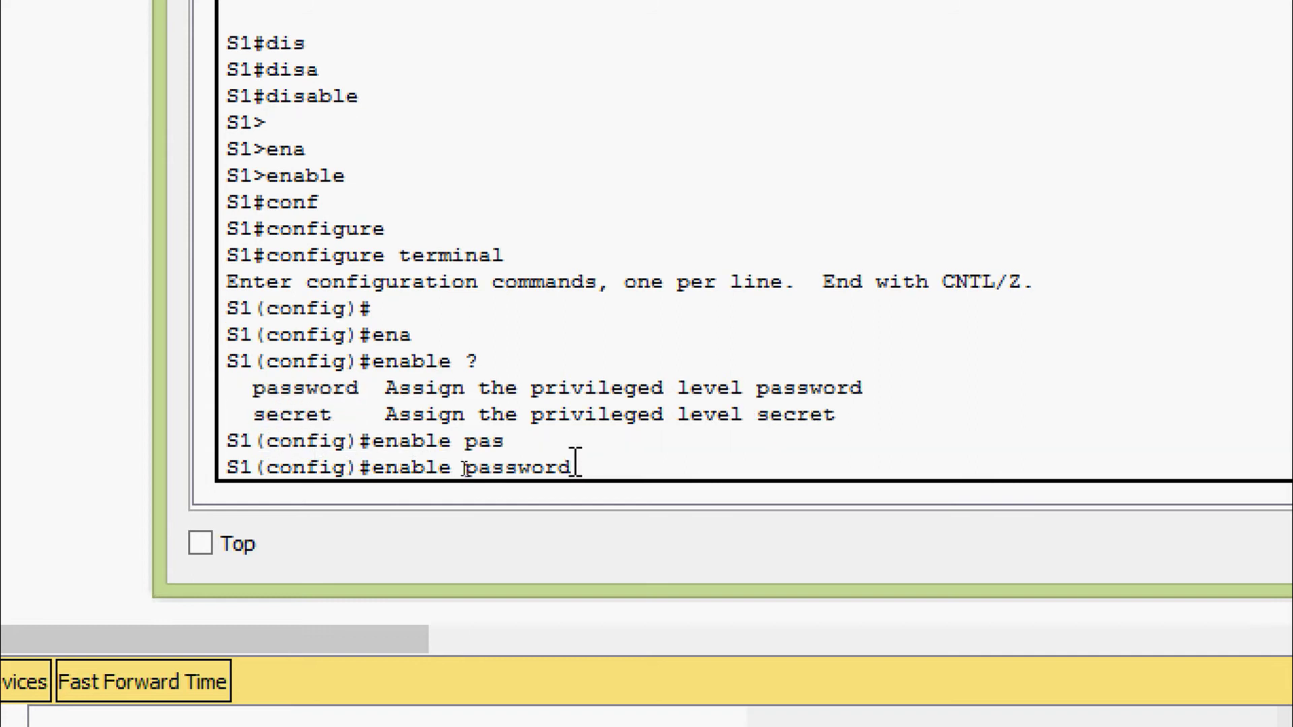
pyautogui.write('class')
pyautogui.press('Return')
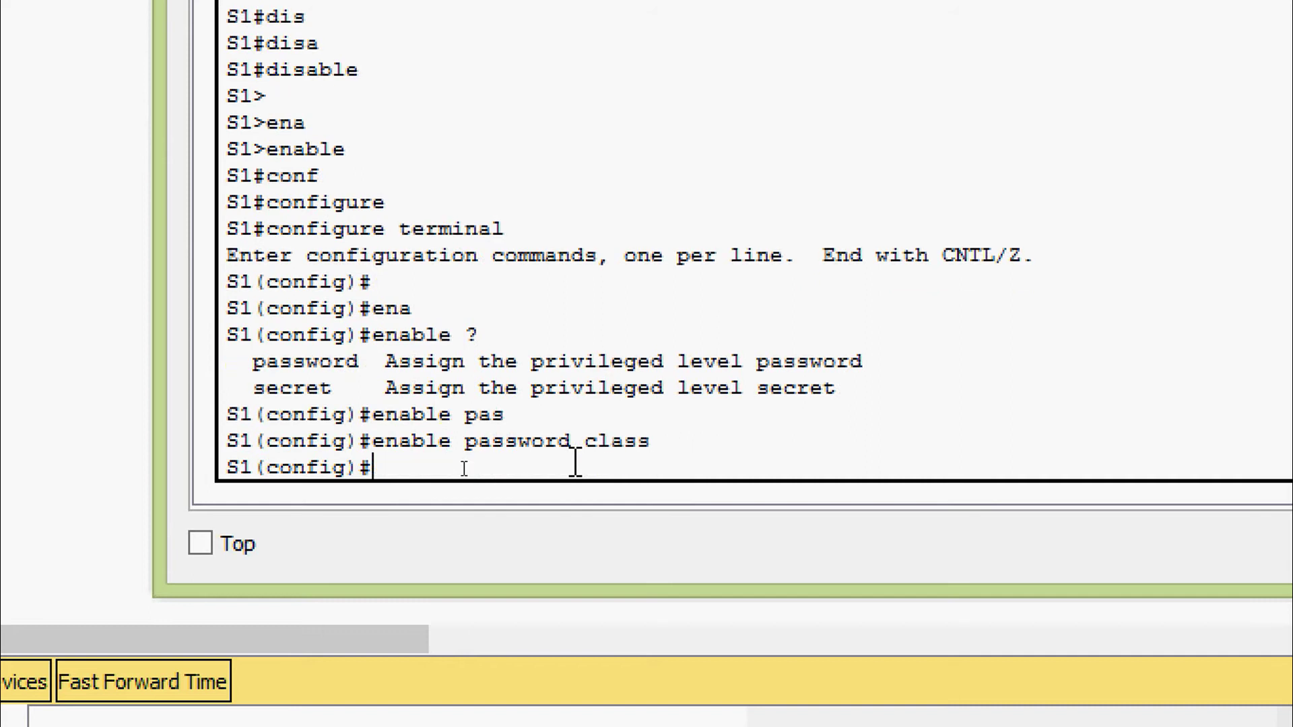
pyautogui.write('exit')
pyautogui.press('Return')
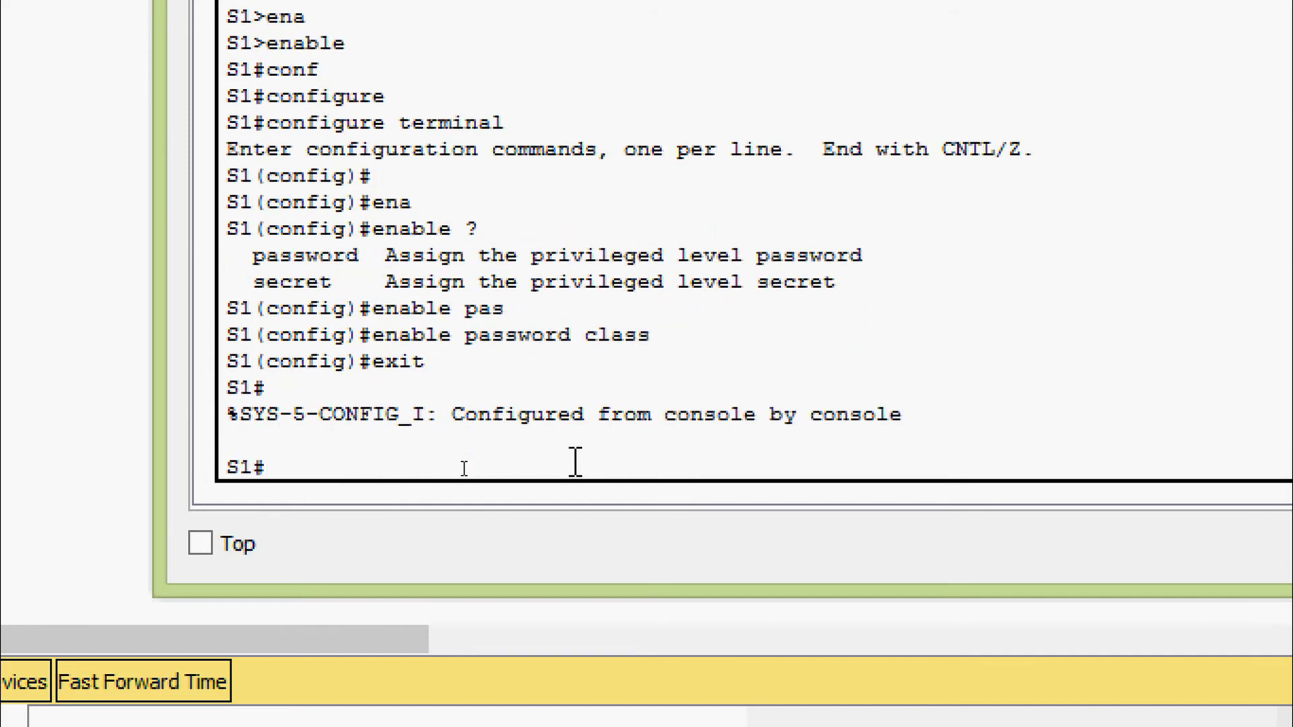
# Show S1's running-config and highlight the new plain-text enable password line
pyautogui.write('sh')
pyautogui.press('Tab')
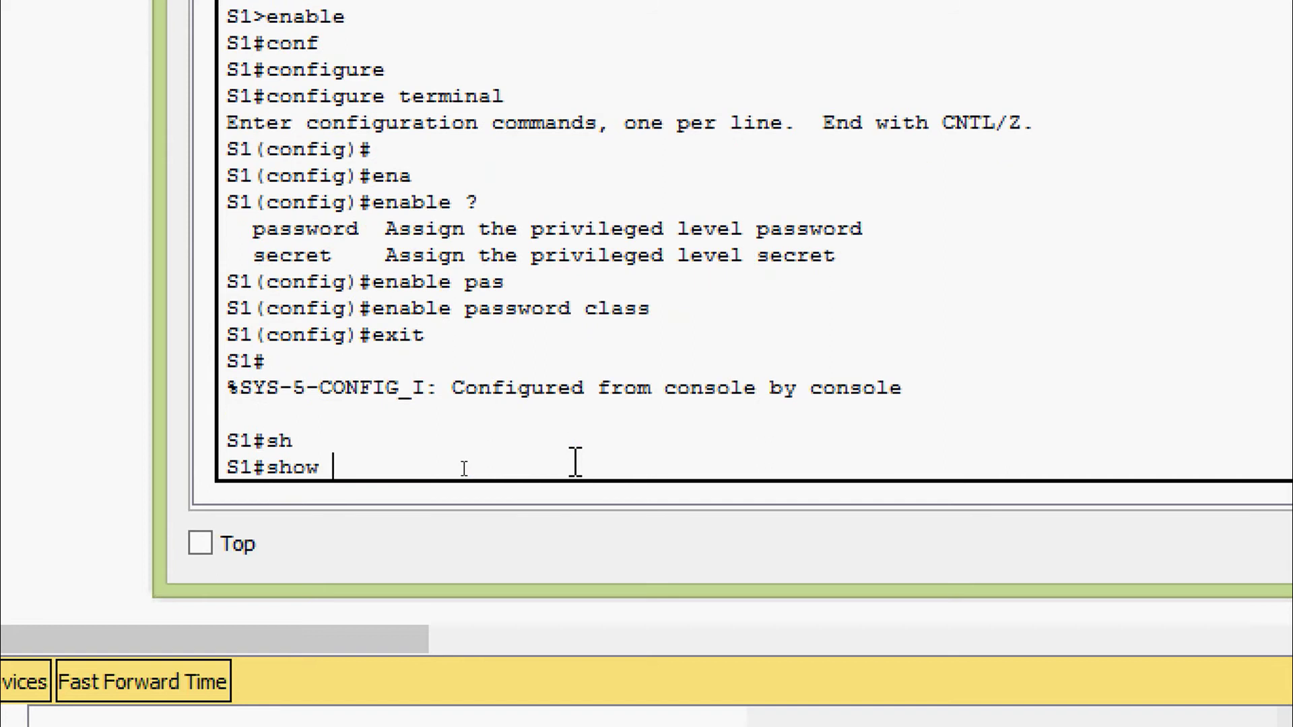
pyautogui.write('ru')
pyautogui.press('Tab')
pyautogui.press('Return')
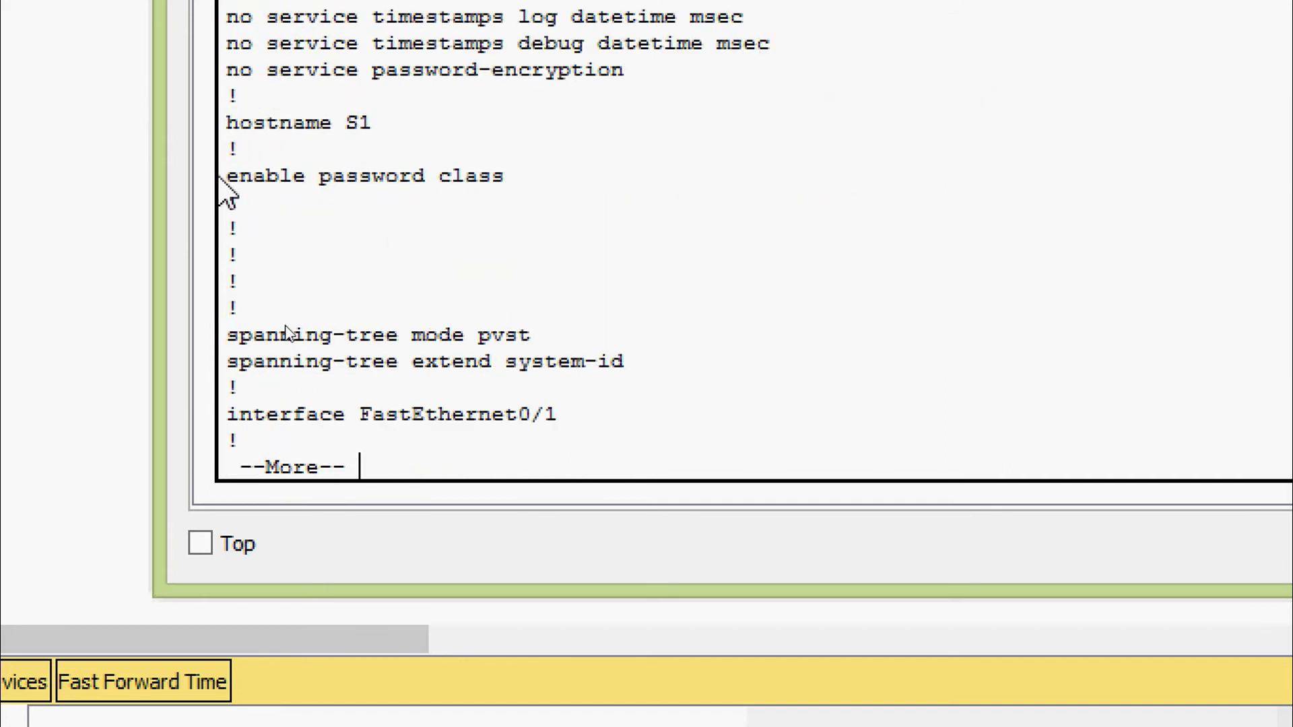
pyautogui.moveTo(226, 175); pyautogui.dragTo(523, 176)
pyautogui.click(498, 447)
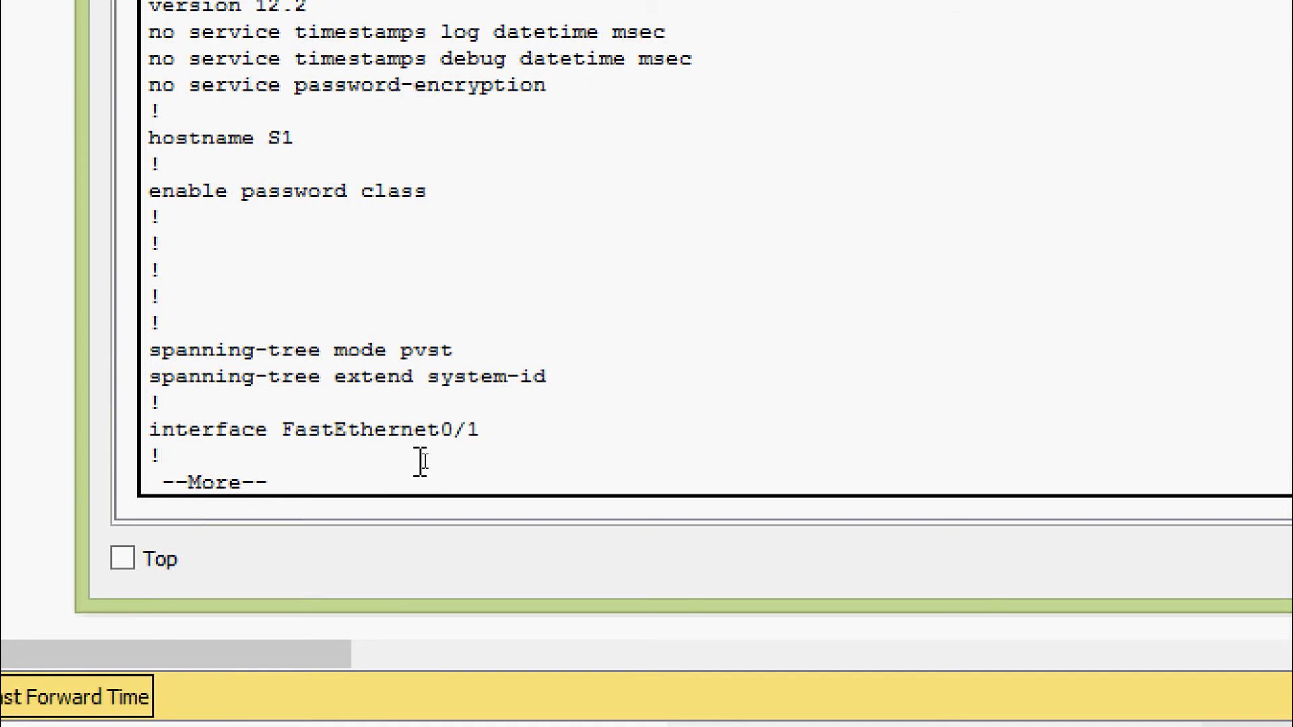
# Quit the --More-- listing and run disable to drop S1 to user mode
pyautogui.write('q')
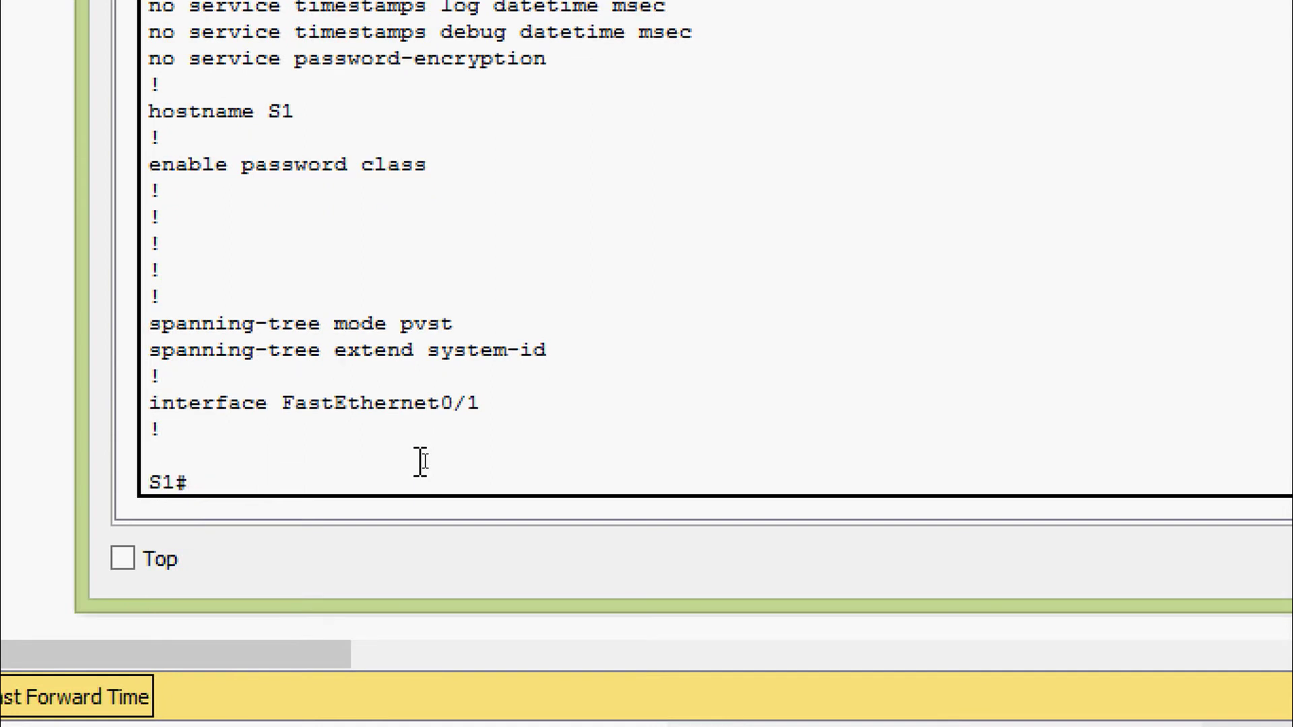
pyautogui.write('dis')
pyautogui.press('Tab')
pyautogui.write('a')
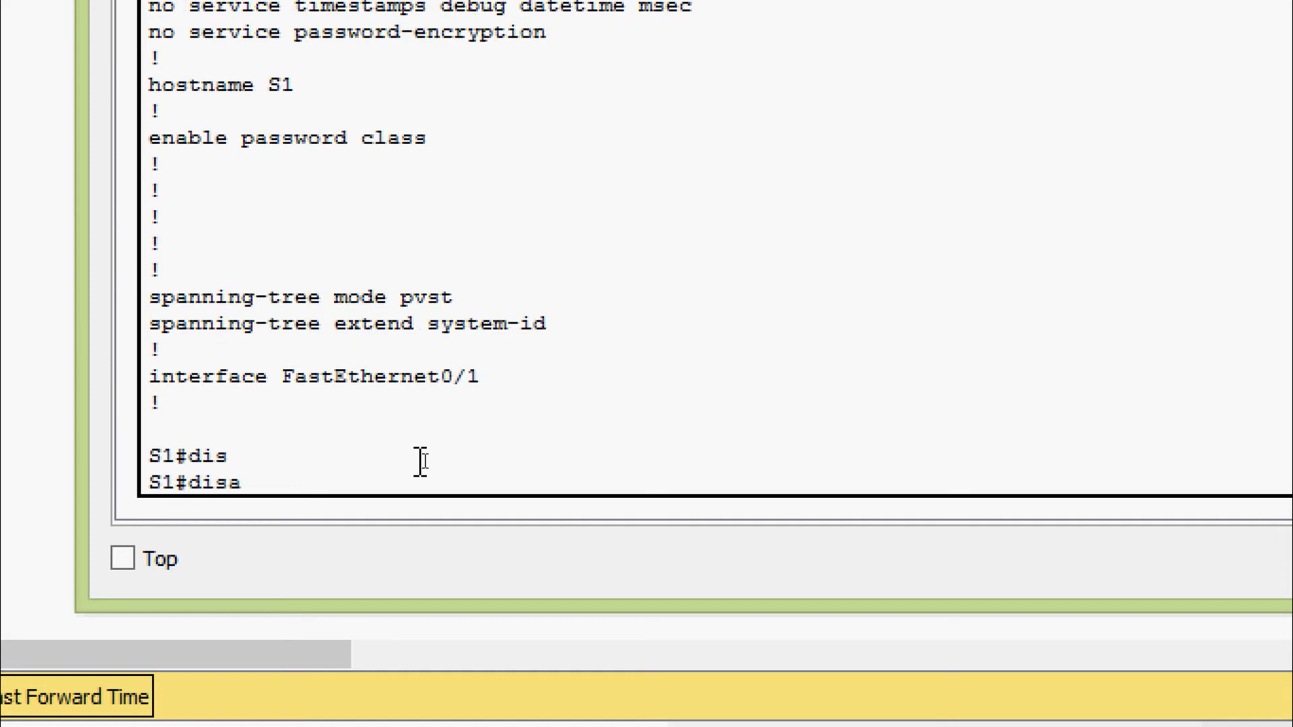
pyautogui.press('Tab')
pyautogui.press('Return')
pyautogui.press('Return')
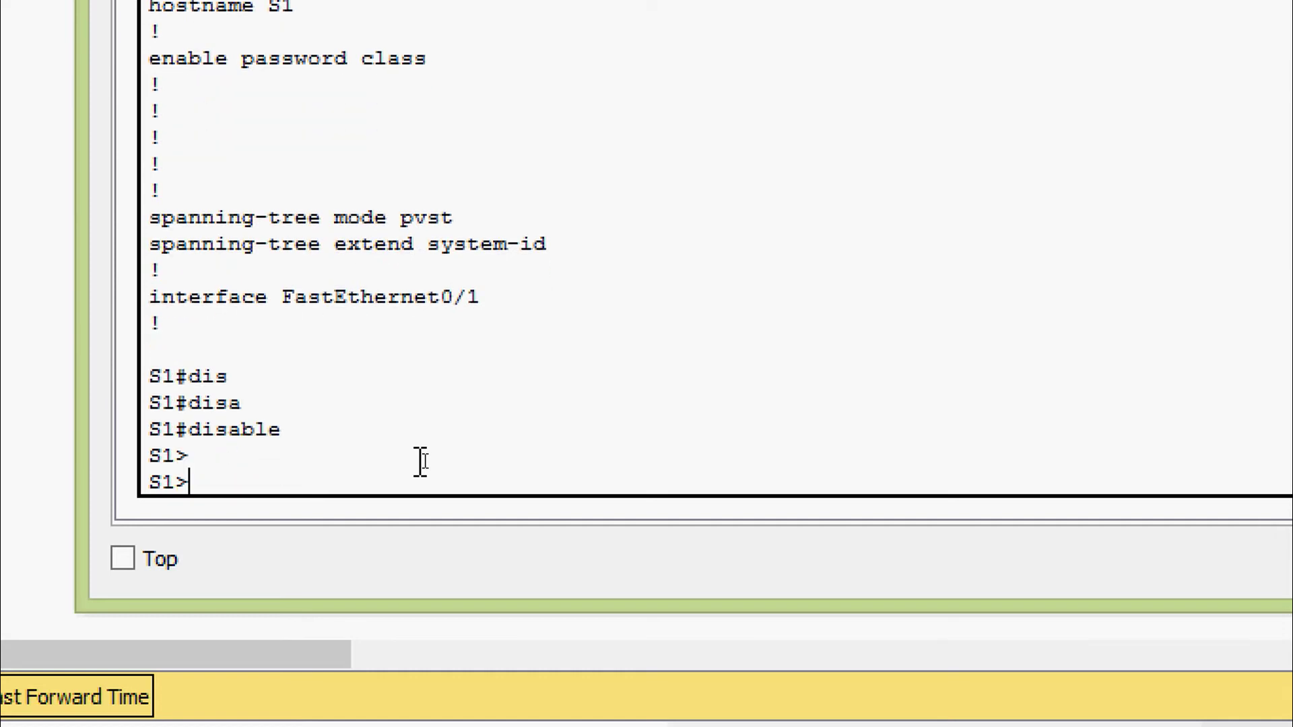
# Run enable and supply the enable password to return to S1#
pyautogui.write('ena')
pyautogui.press('Tab')
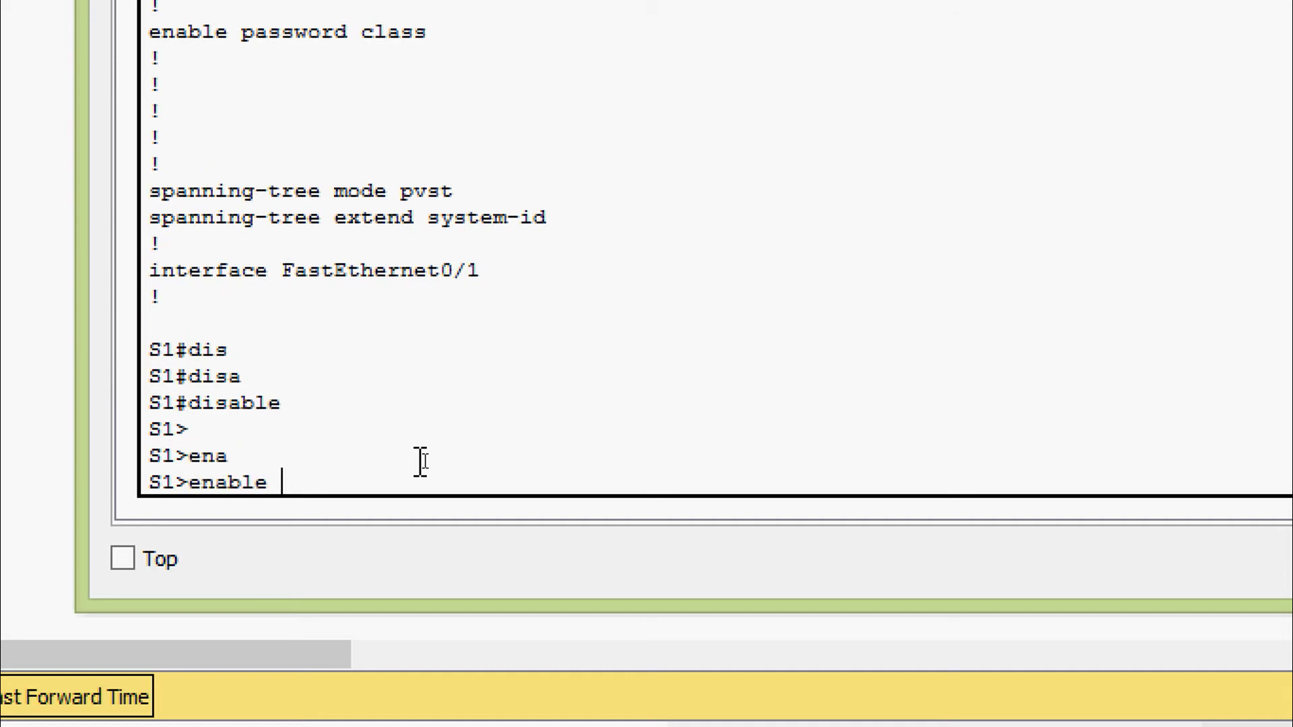
pyautogui.press('Return')
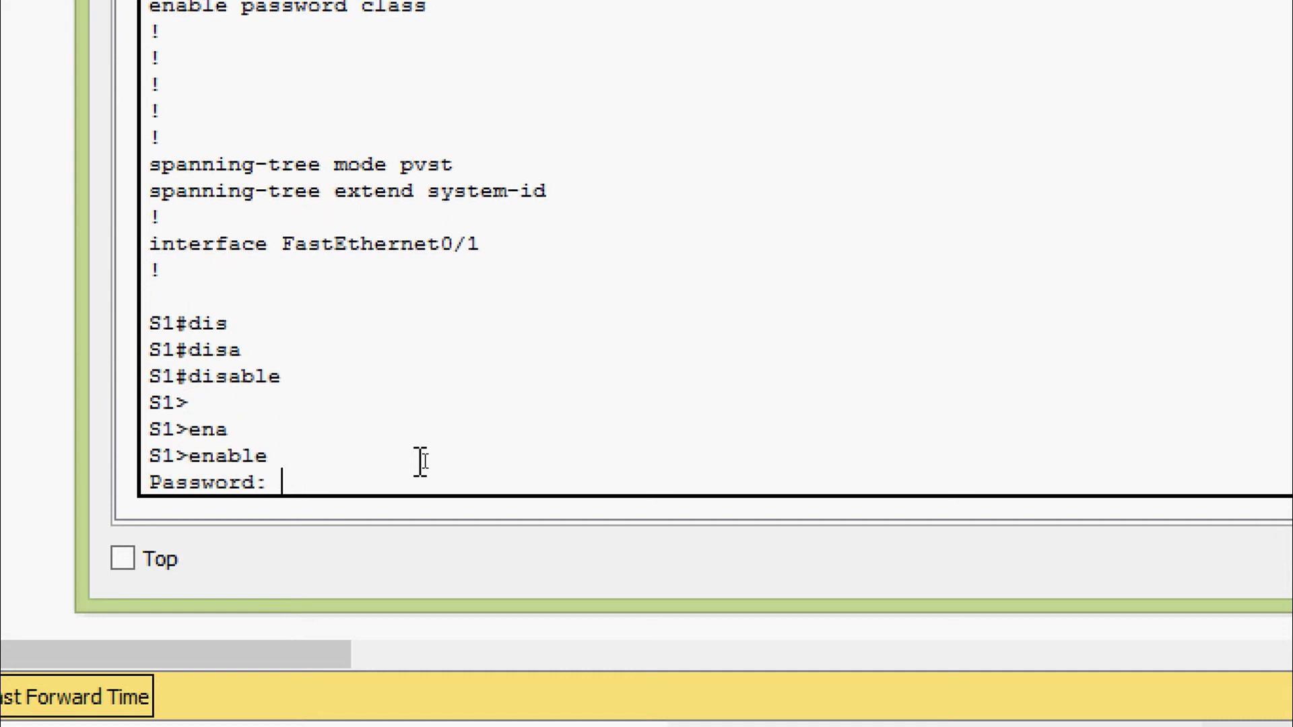
pyautogui.press('Return')
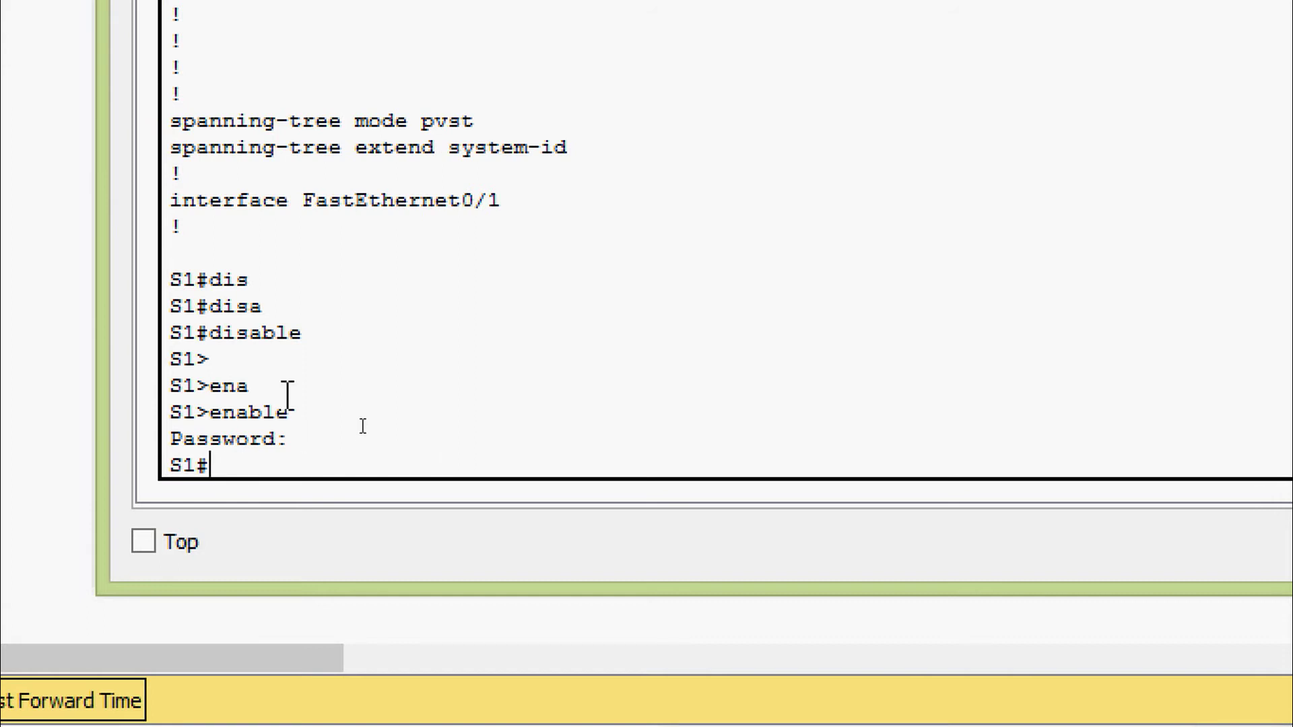
# In configure terminal, set an enable secret on S1, then exit to S1#
pyautogui.write('conf')
pyautogui.press('Tab')
pyautogui.write('t')
pyautogui.press('Tab')
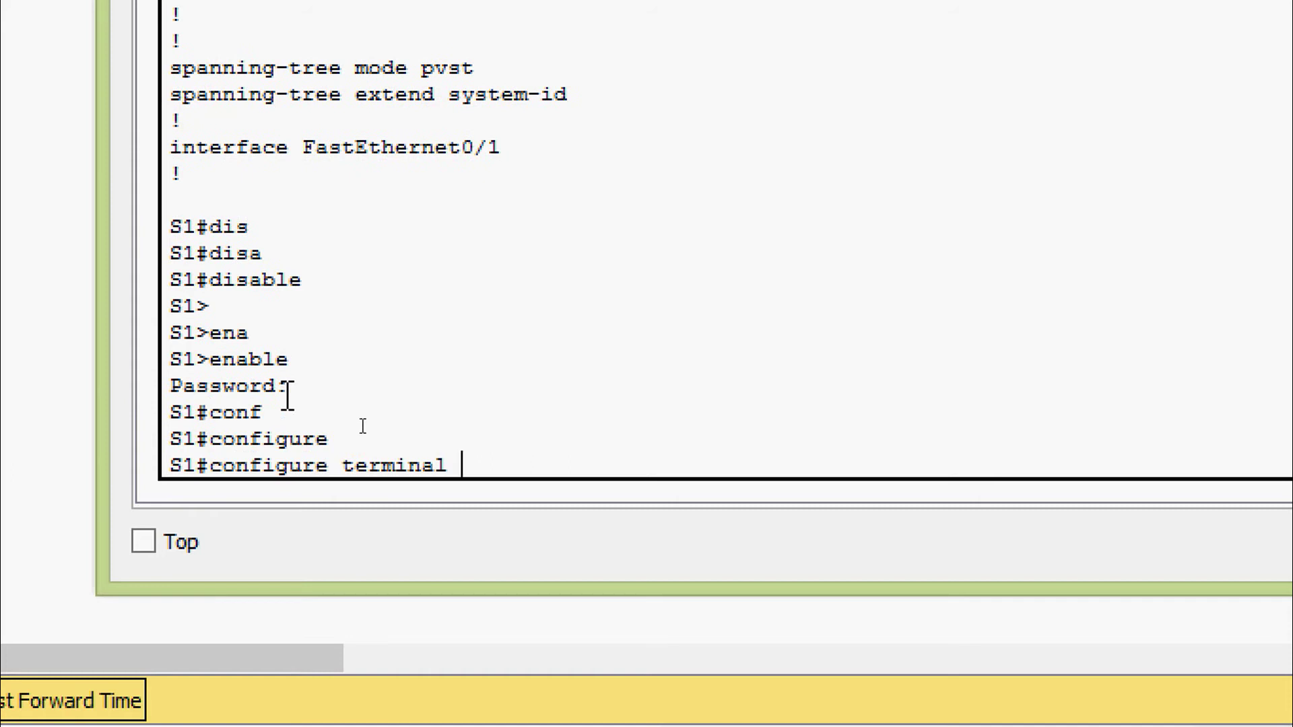
pyautogui.press('Return')
pyautogui.press('Return')
pyautogui.write('ena')
pyautogui.press('Tab')
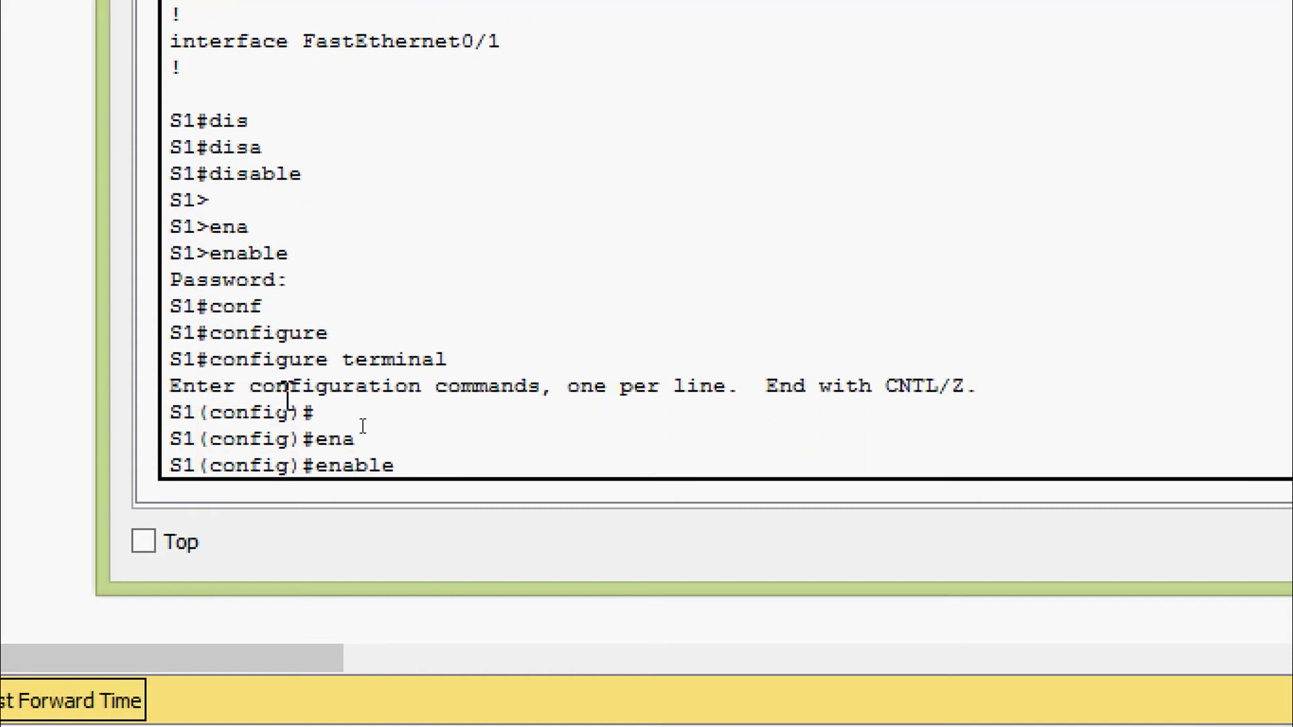
pyautogui.write('?se')
pyautogui.press('Tab')
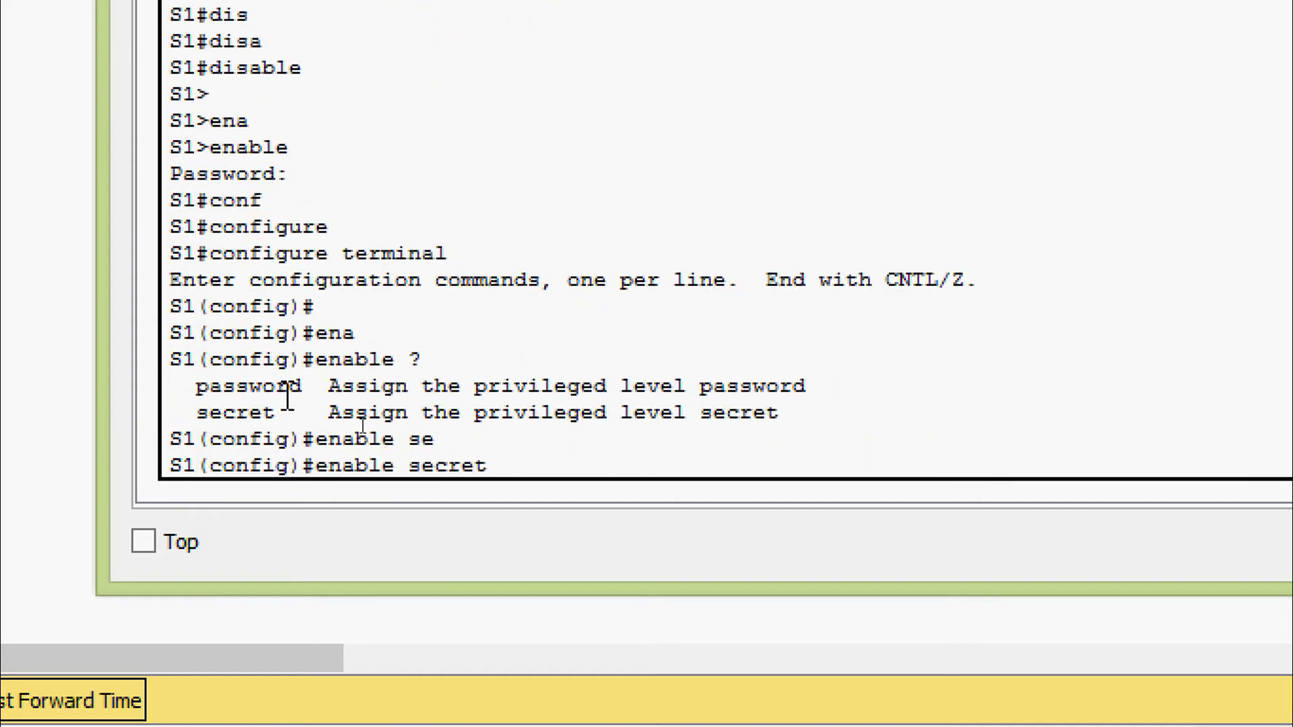
pyautogui.write('?')
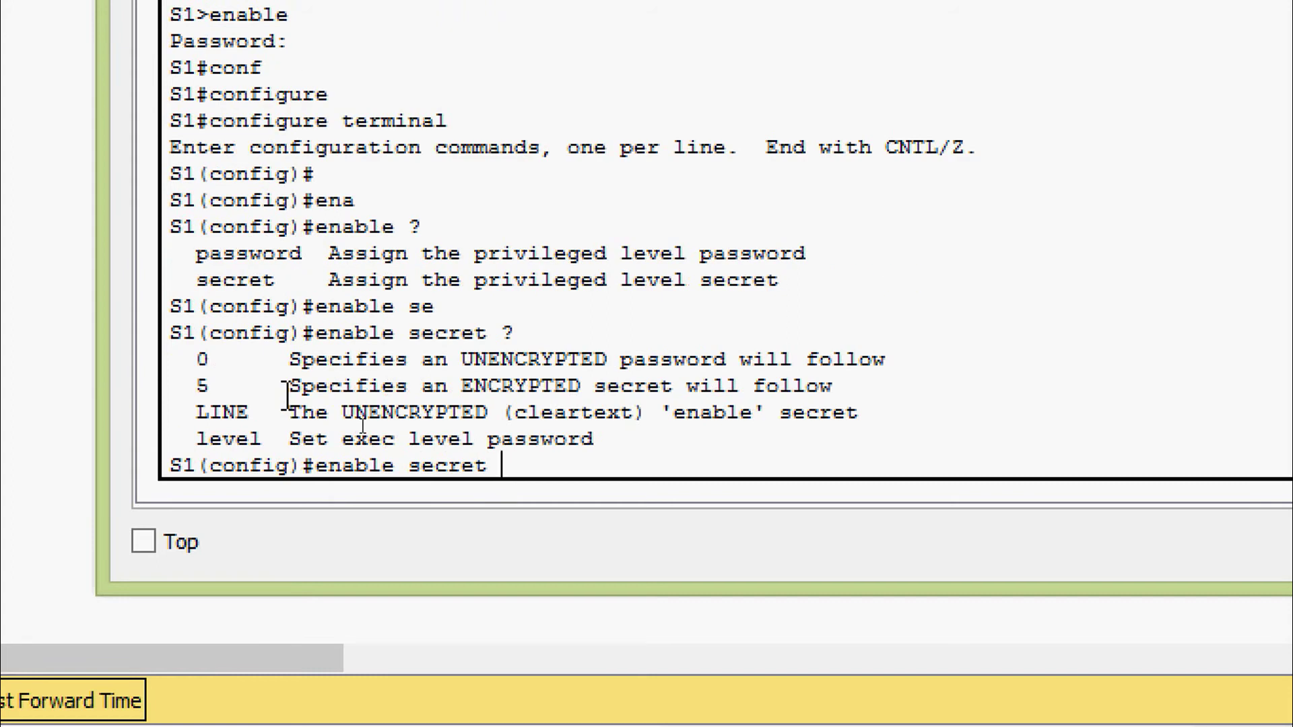
pyautogui.write('itsasecret')
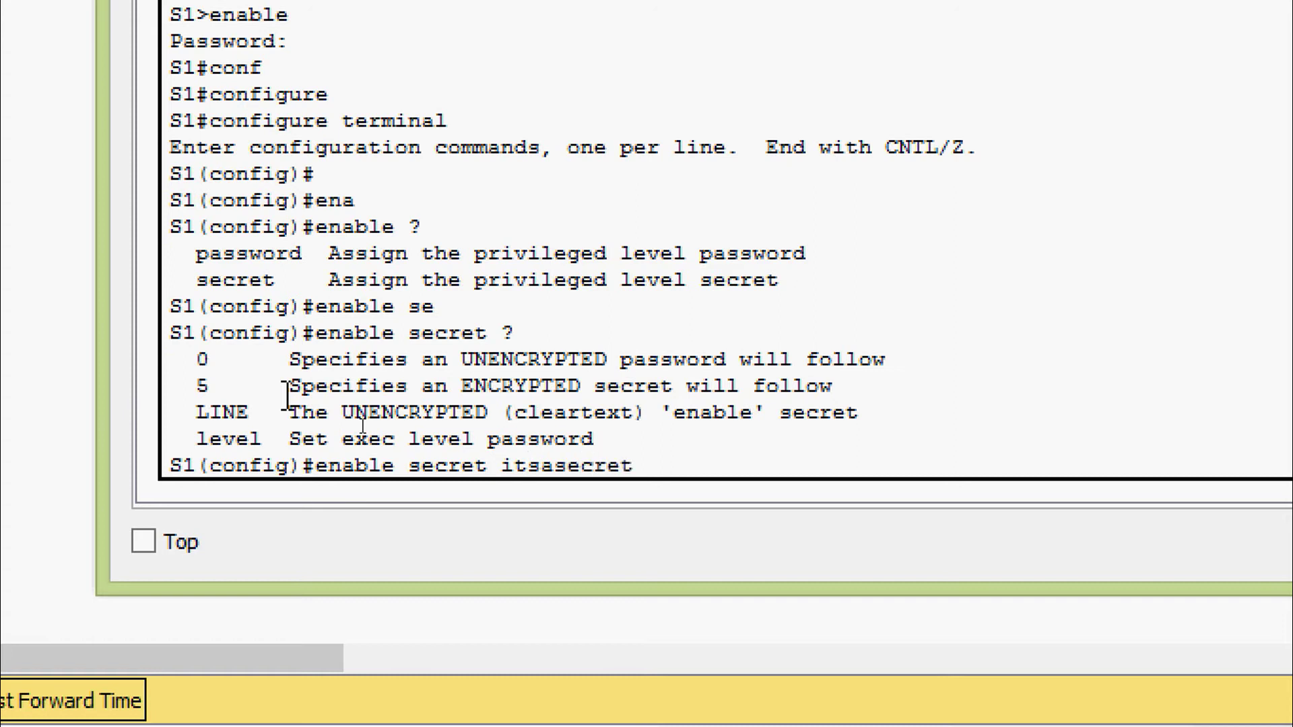
pyautogui.press('Return')
pyautogui.write('exit')
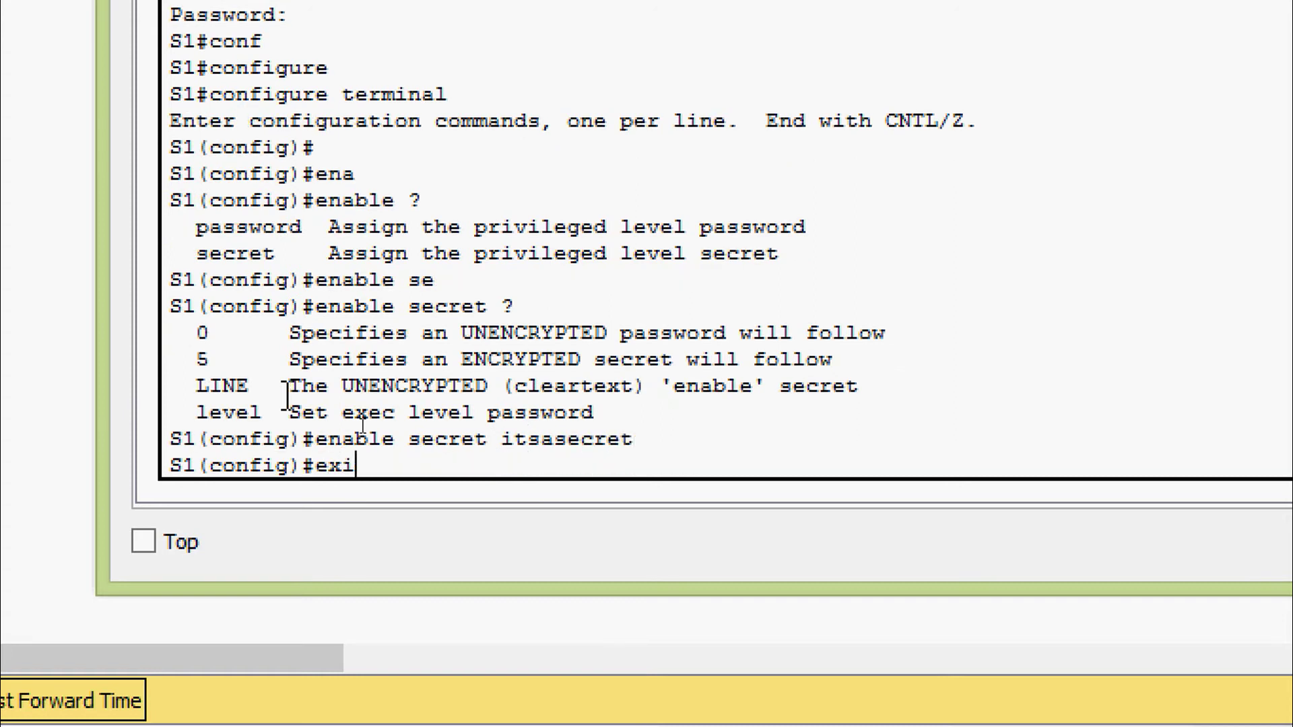
pyautogui.press('Return')
pyautogui.press('Return')
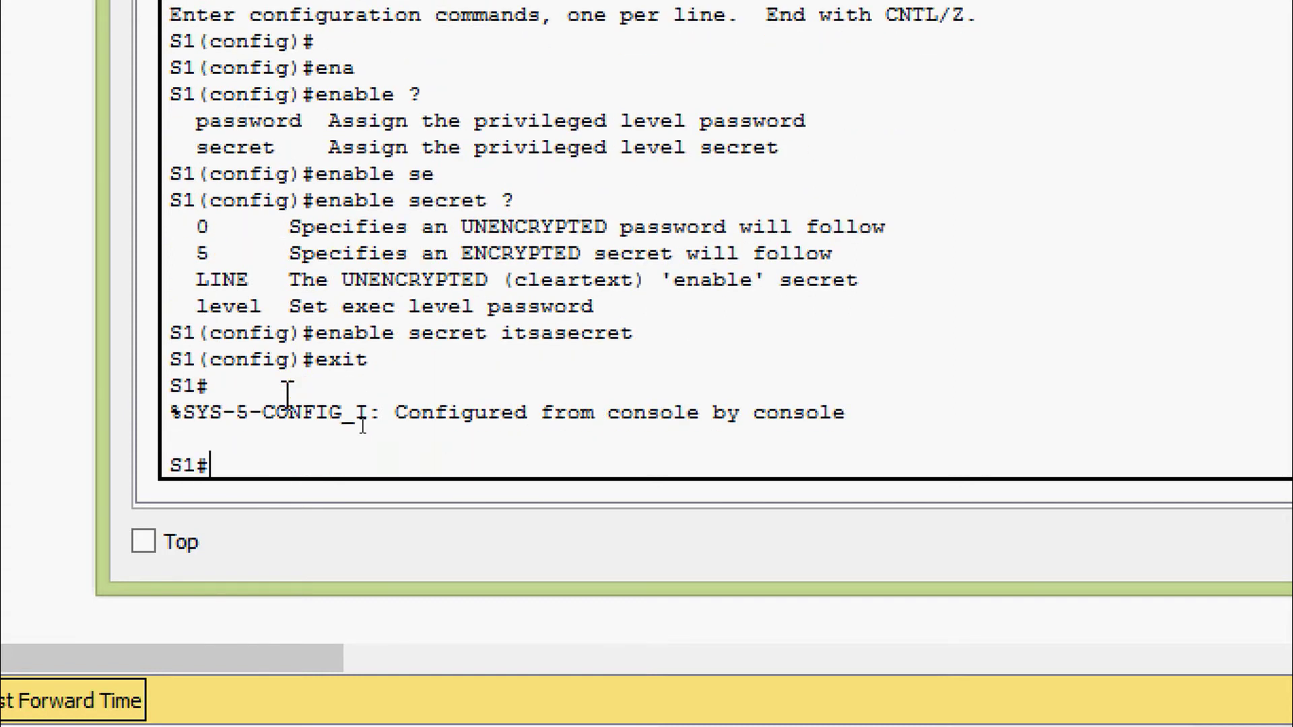
# Show S1's running-config and highlight the encrypted enable secret line
pyautogui.write('sh')
pyautogui.press('Tab')
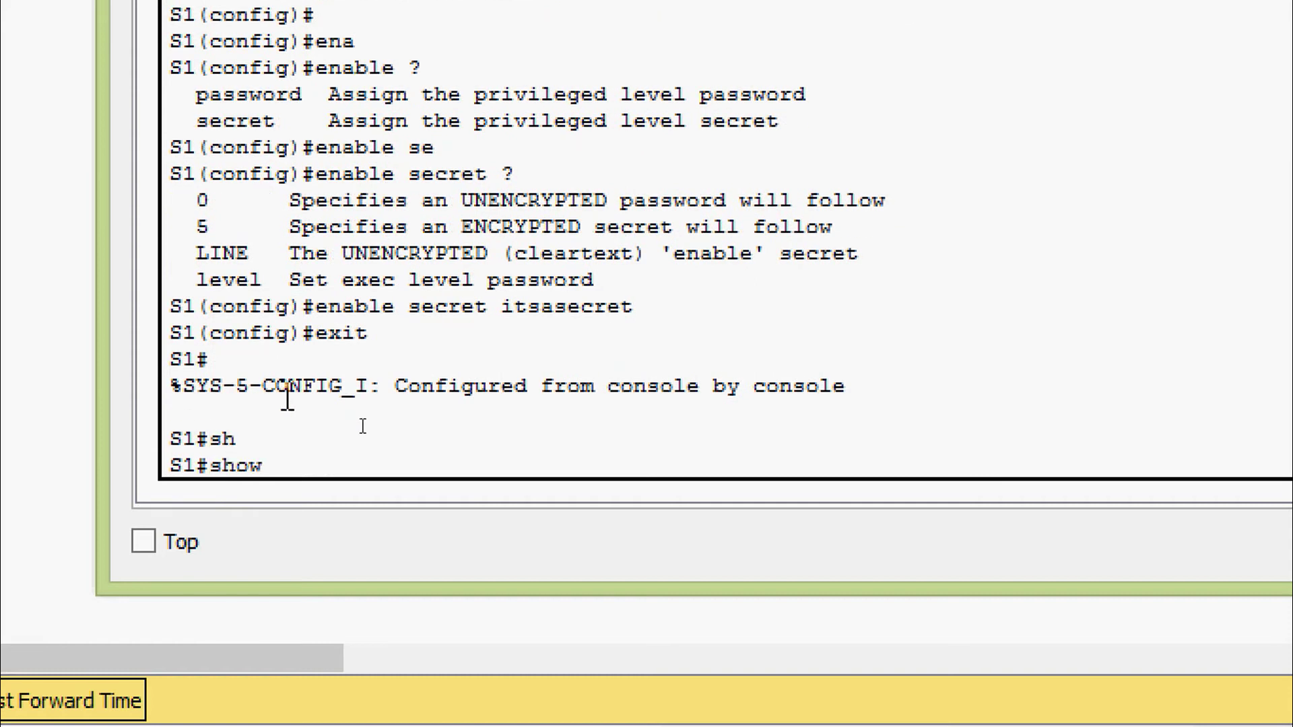
pyautogui.write('ru')
pyautogui.press('Tab')
pyautogui.press('Return')
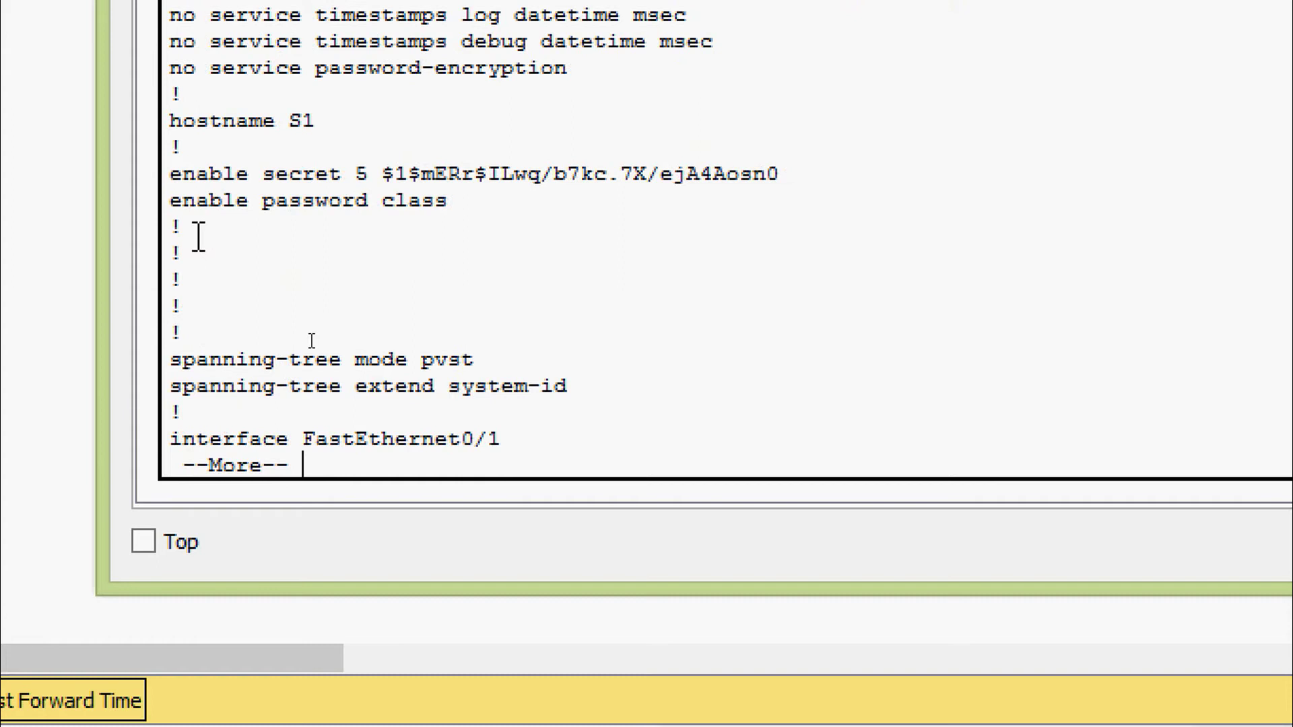
pyautogui.moveTo(169, 169); pyautogui.dragTo(811, 184)
pyautogui.click(810, 184)
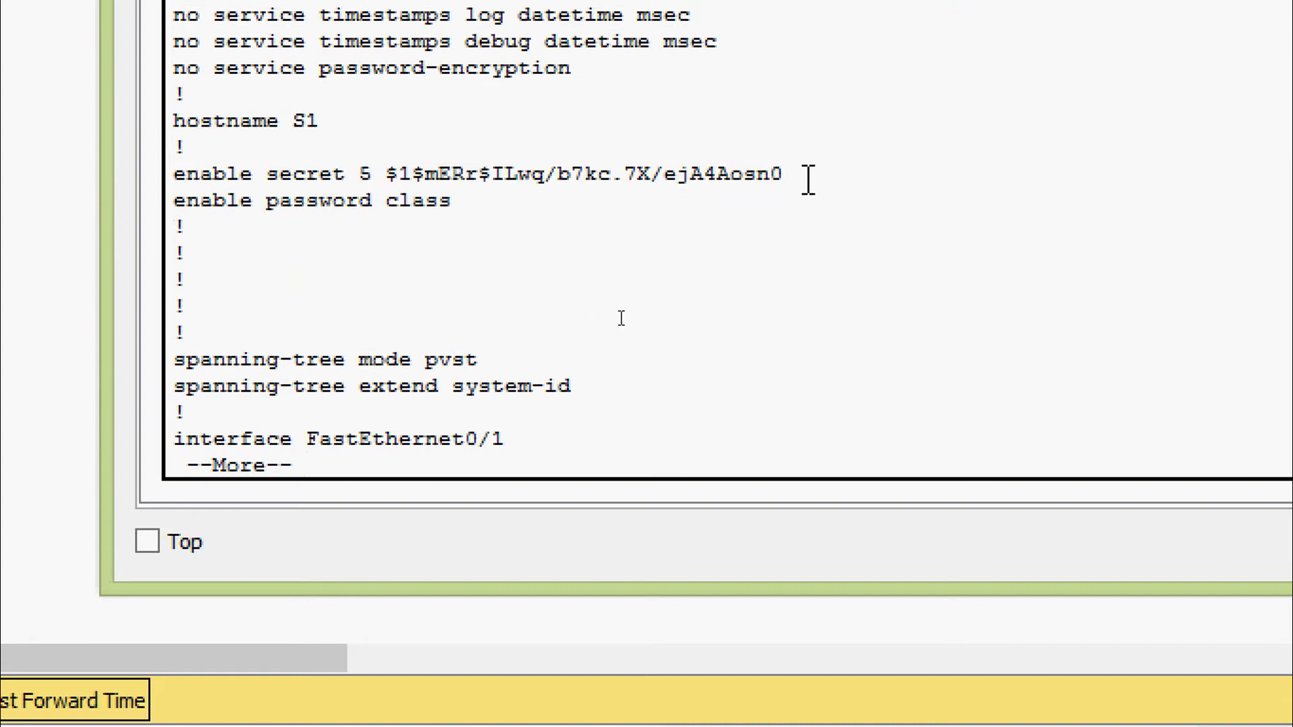
# Scroll the output and mark the 5 showing the secret is a hashed value
pyautogui.scroll(2, 539, 202)
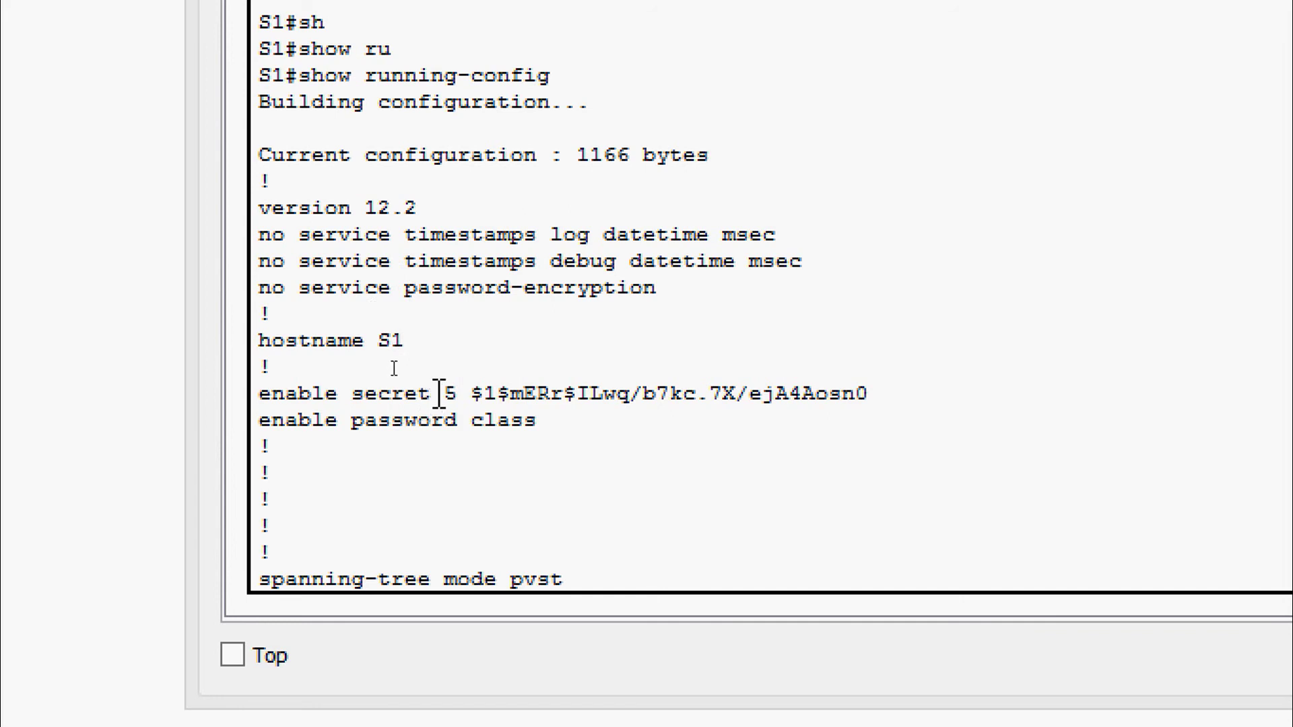
pyautogui.moveTo(432, 397); pyautogui.dragTo(458, 397)
pyautogui.scroll(7, 450, 375)
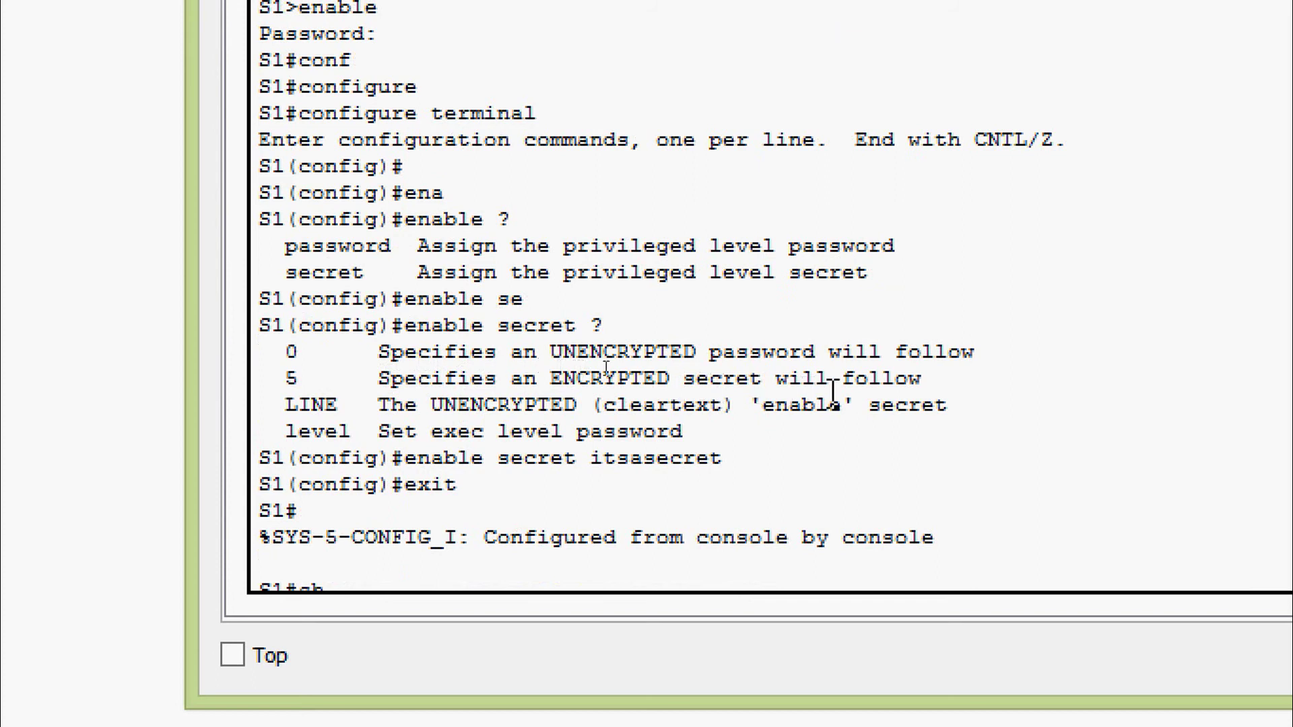
pyautogui.scroll(-2, 674, 423)
pyautogui.scroll(-6, 675, 423)
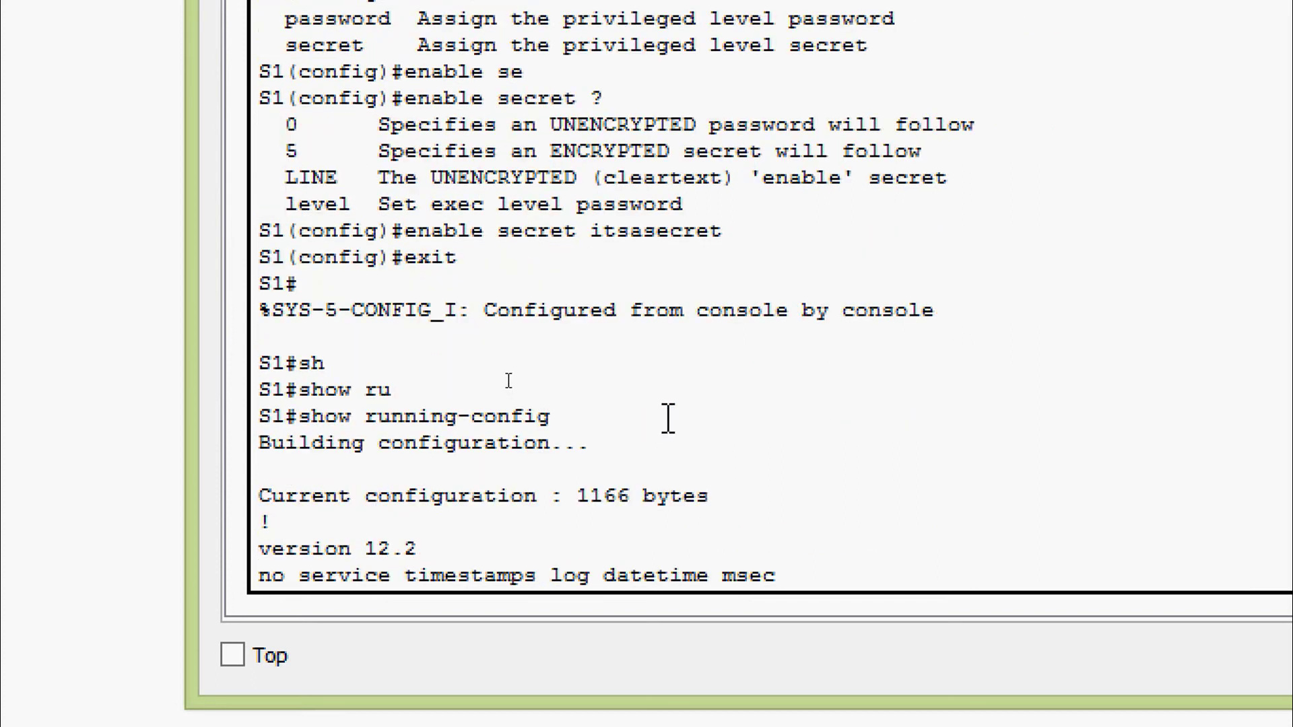
pyautogui.scroll(-2, 664, 417)
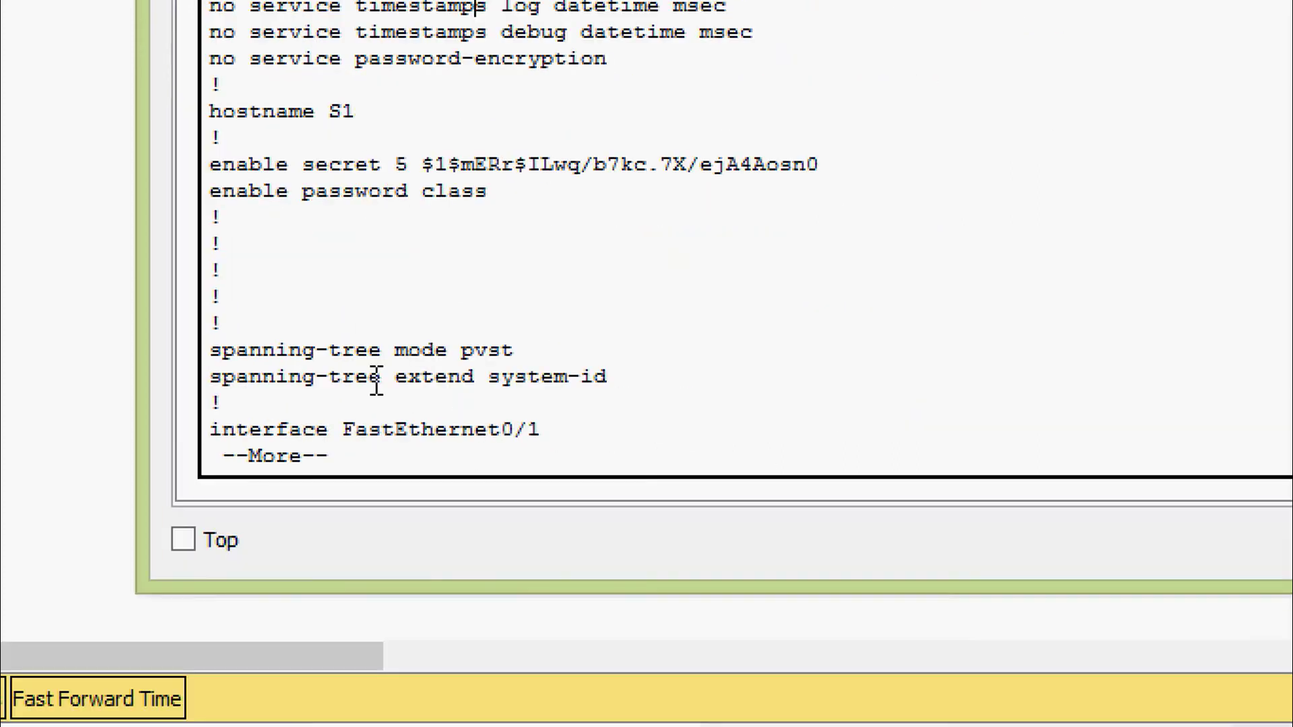
# Quit the pager and disable to return S1 to user mode
pyautogui.write('q')
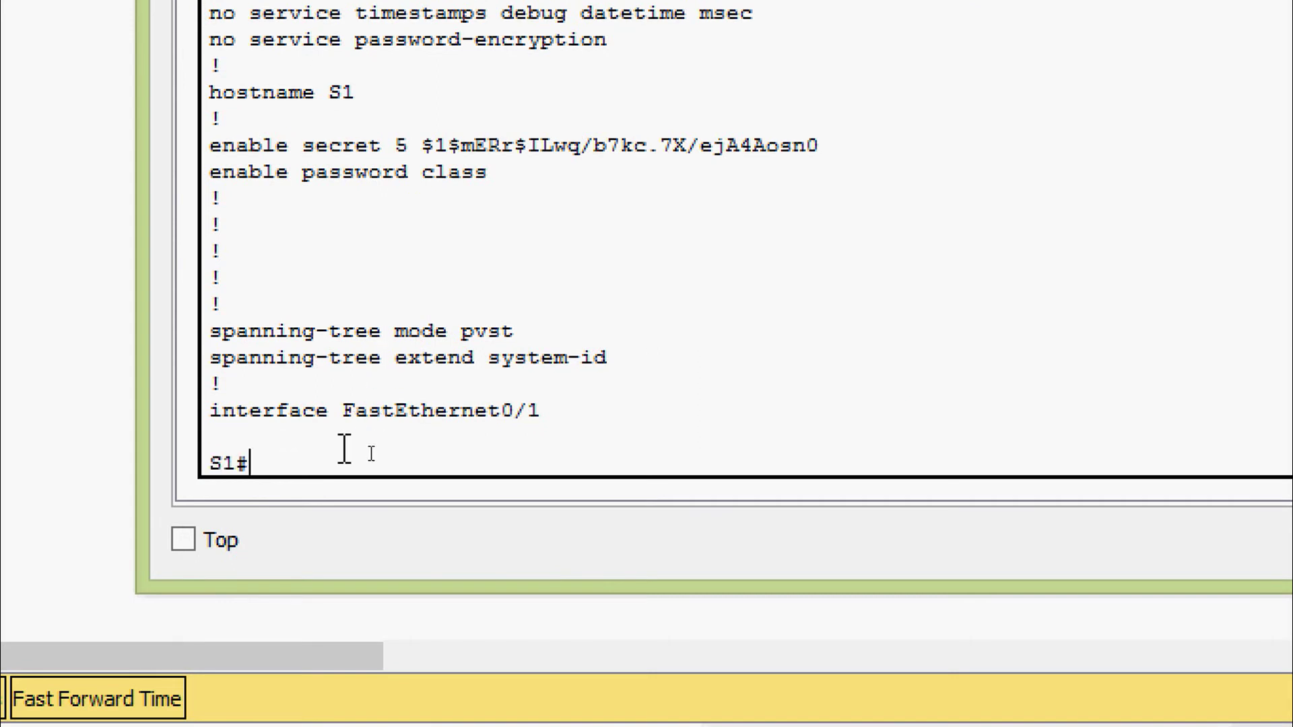
pyautogui.write('disa')
pyautogui.press('Tab')
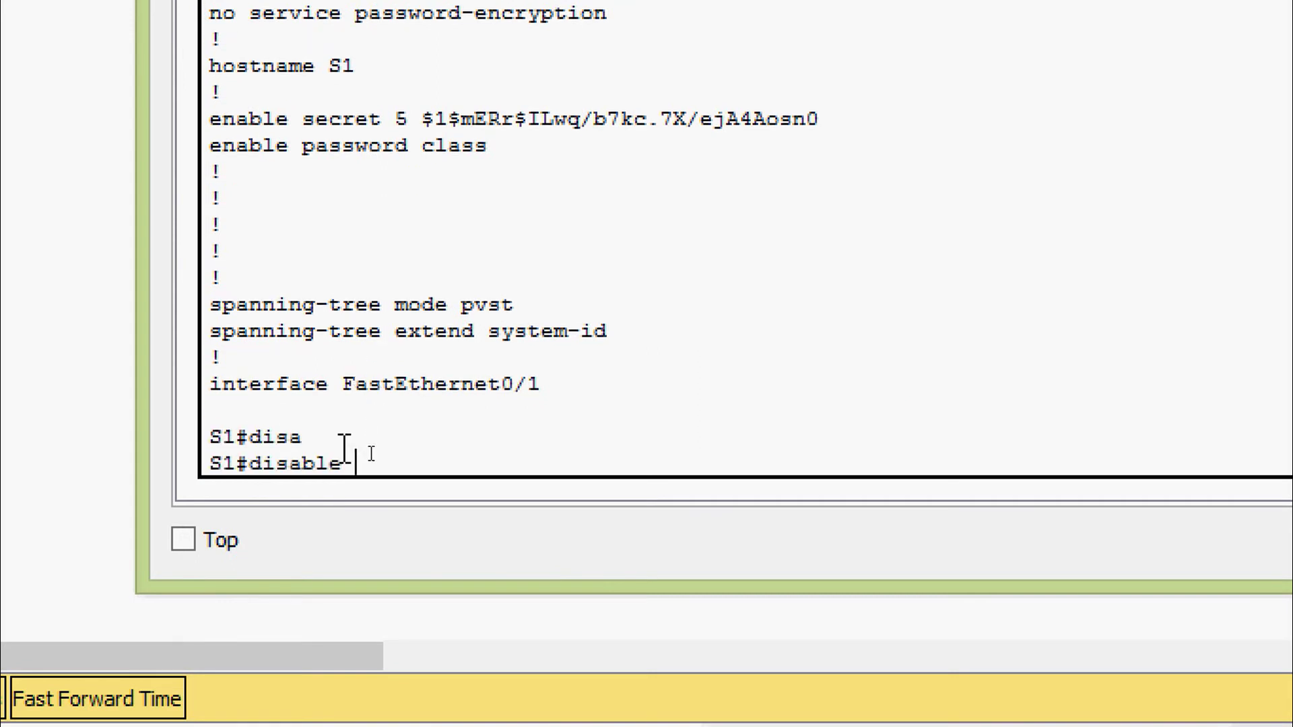
pyautogui.press('Return')
# Run enable and authenticate with the new enable secret to reach S1#
pyautogui.write('ena')
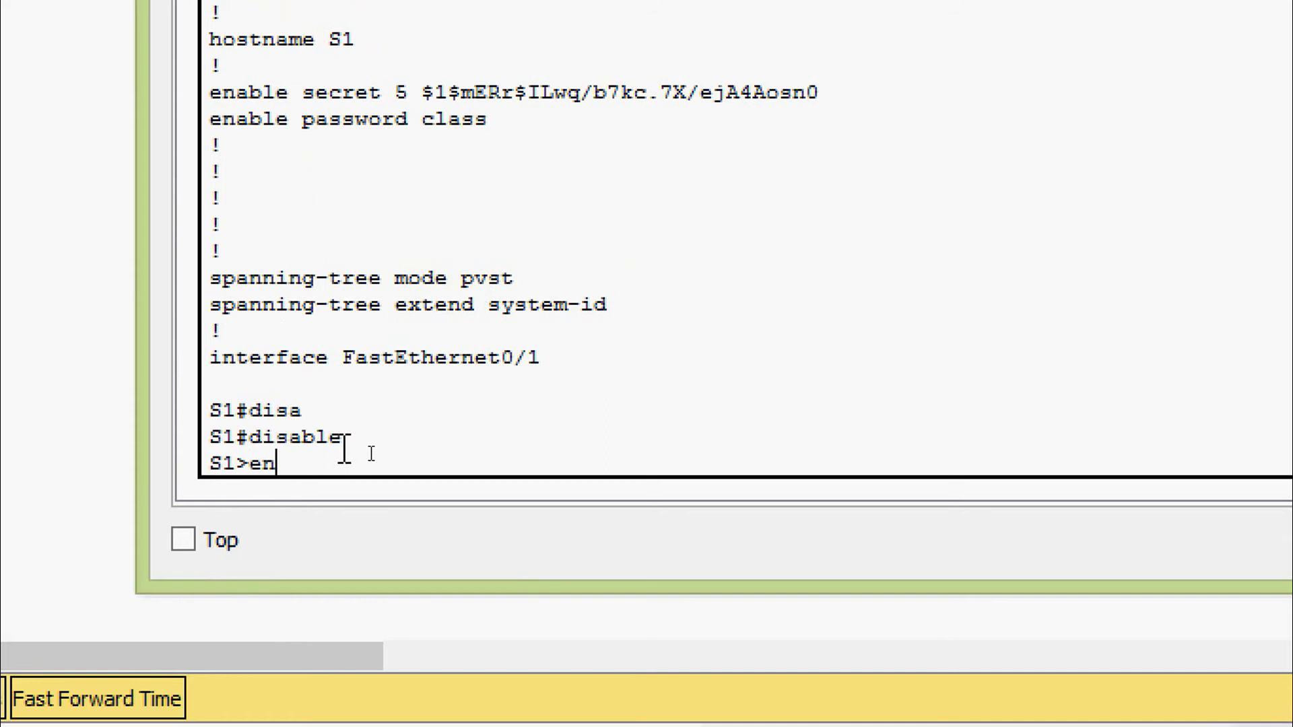
pyautogui.press('Tab')
pyautogui.press('Return')
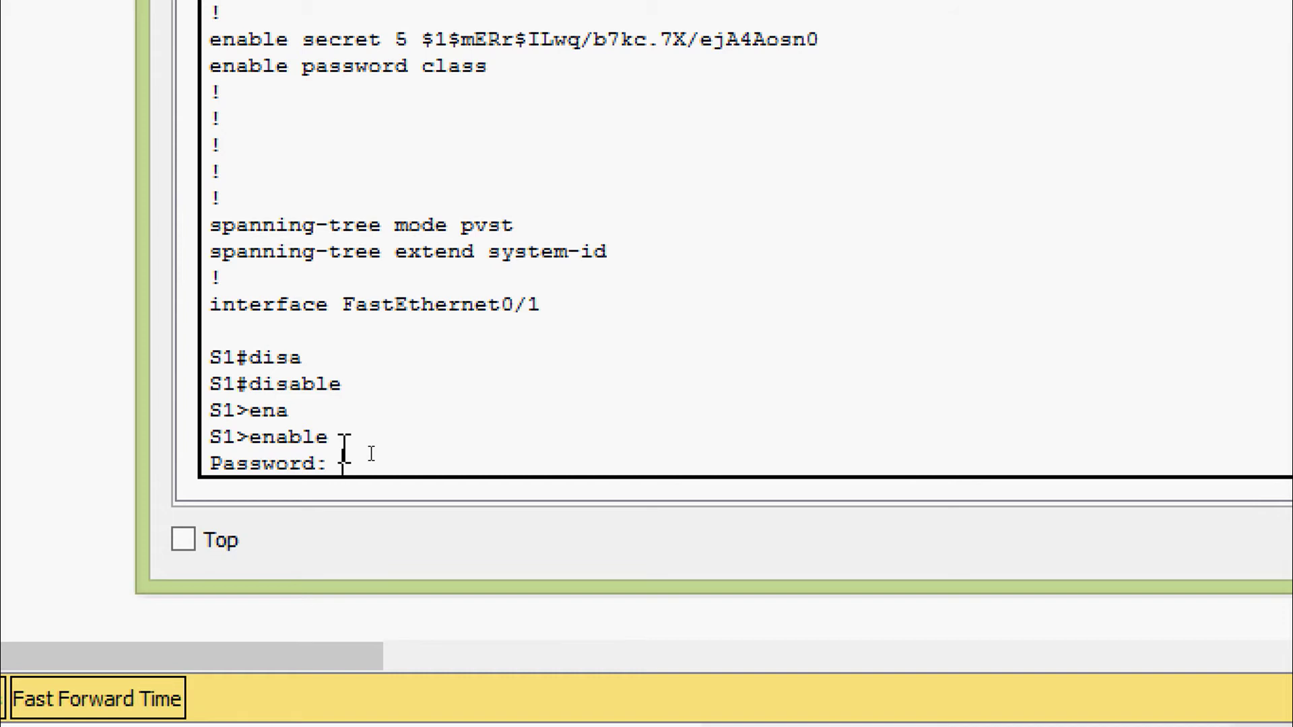
pyautogui.press('Return')
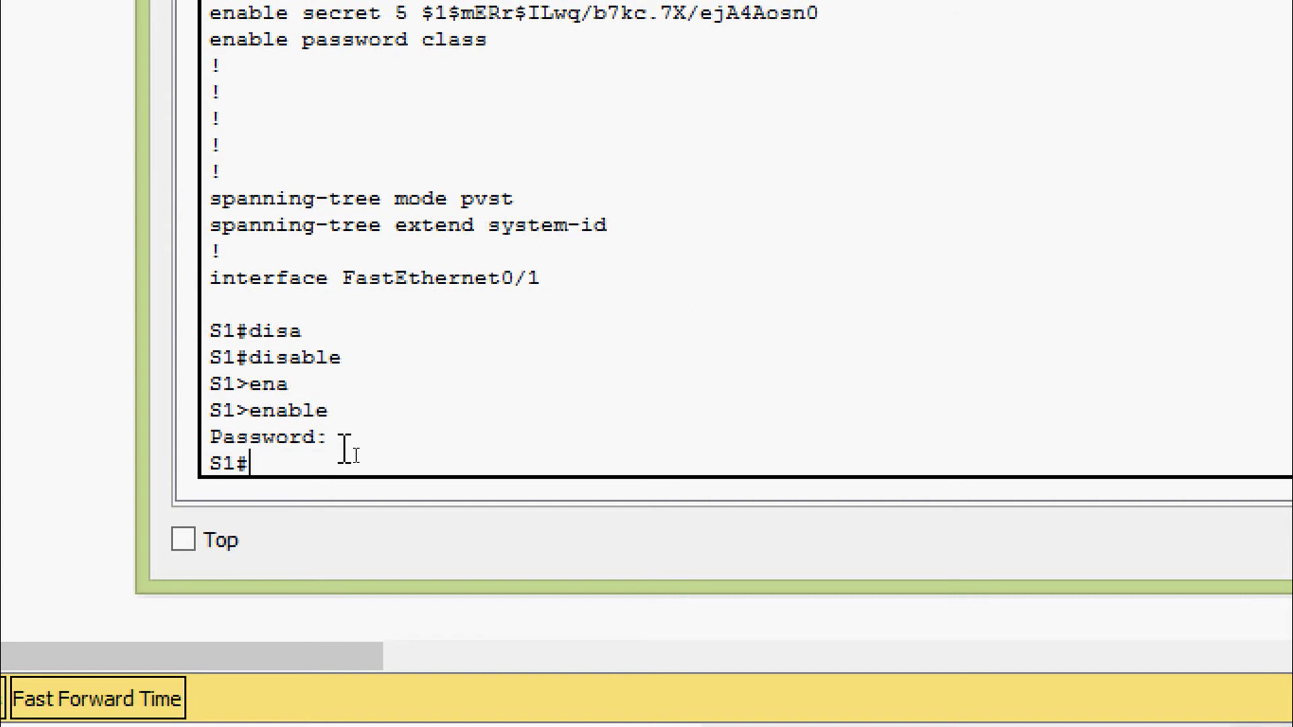
pyautogui.moveTo(269, 458); pyautogui.dragTo(196, 462)
pyautogui.click(302, 456)
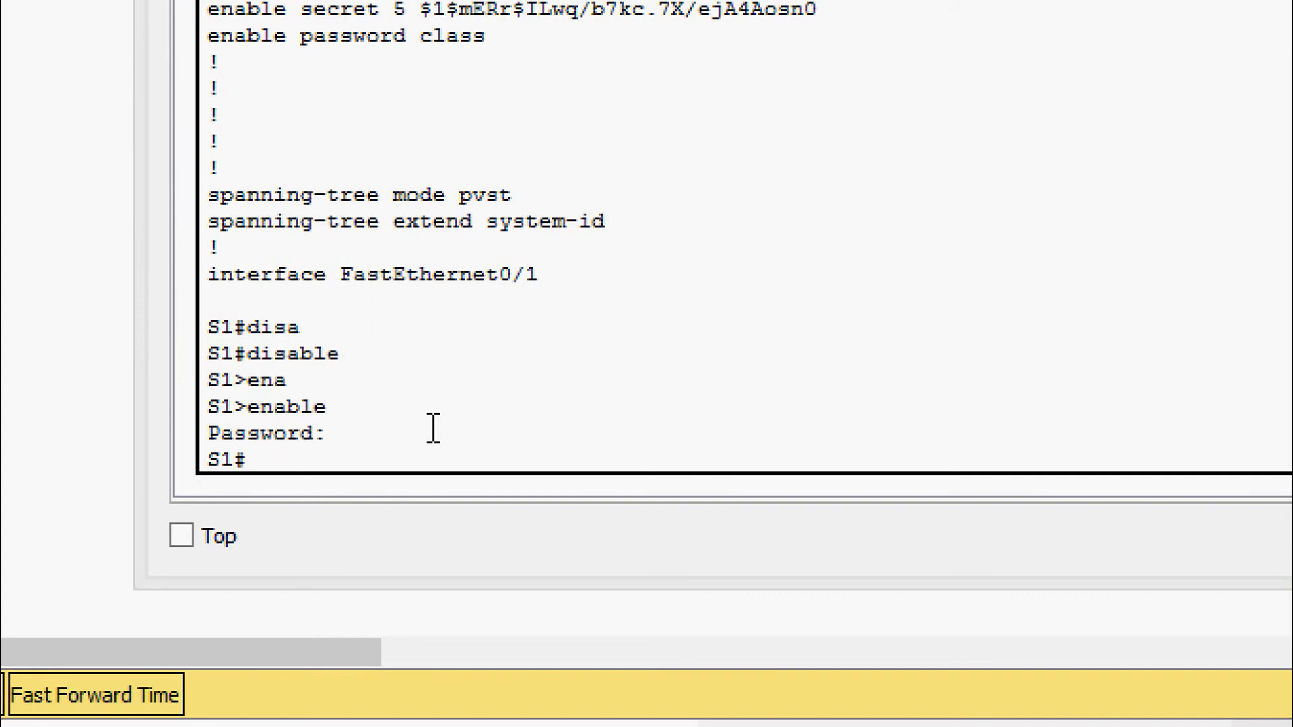
pyautogui.click(430, 439)
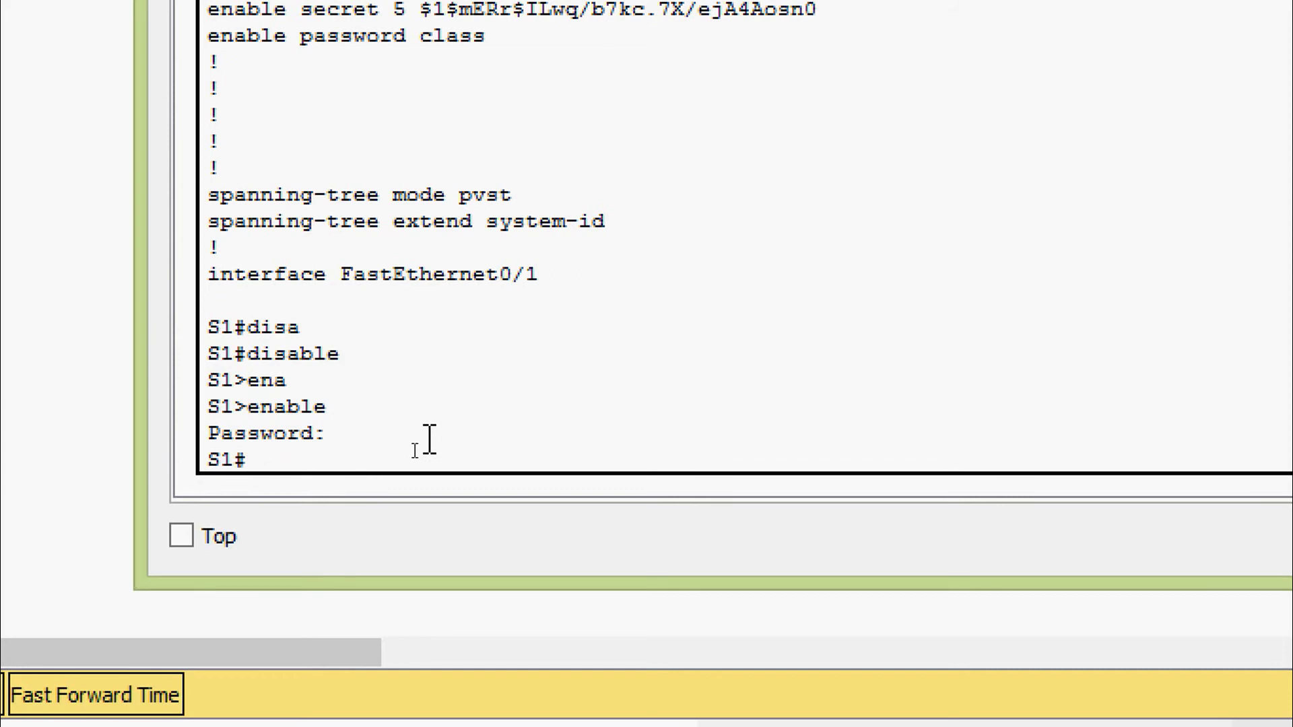
# Enter global configuration and select line vty 0 15
pyautogui.press('Return')
pyautogui.press('Return')
pyautogui.write('conf')
pyautogui.press('Tab')
pyautogui.write('t')
pyautogui.press('Tab')
pyautogui.press('Return')
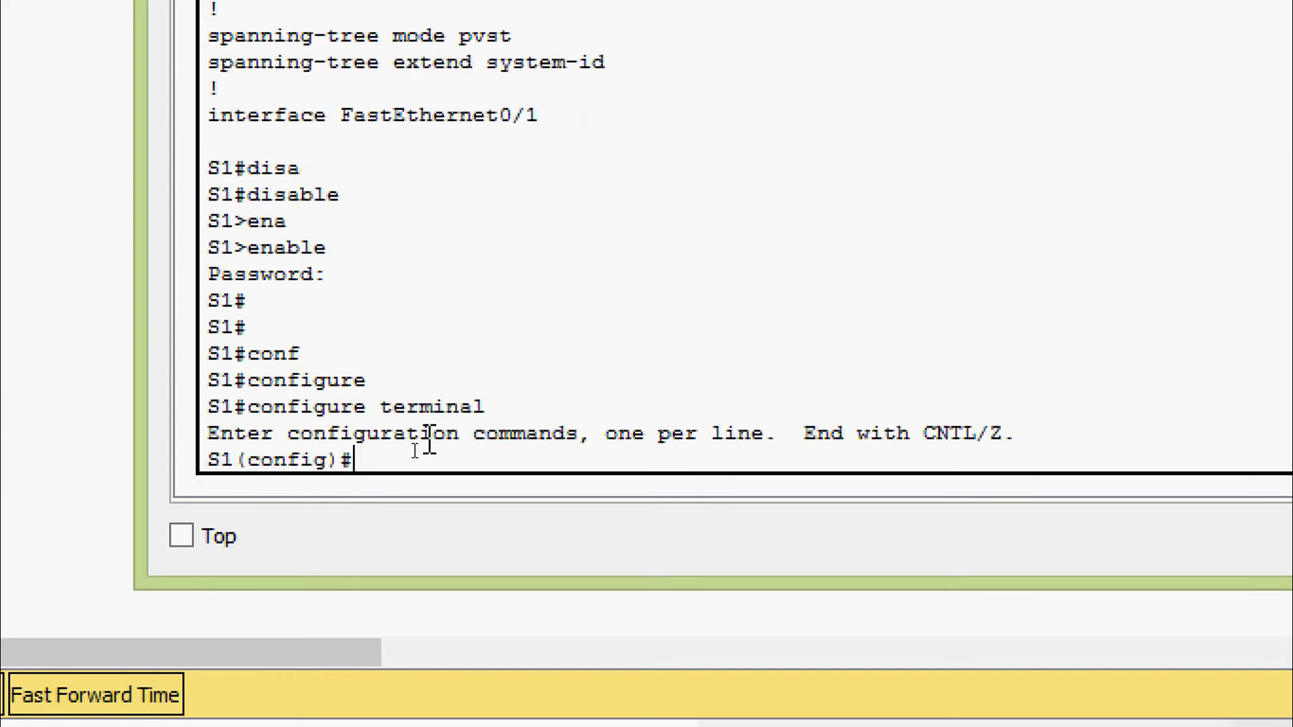
pyautogui.press('Return')
pyautogui.press('Return')
pyautogui.write('line')
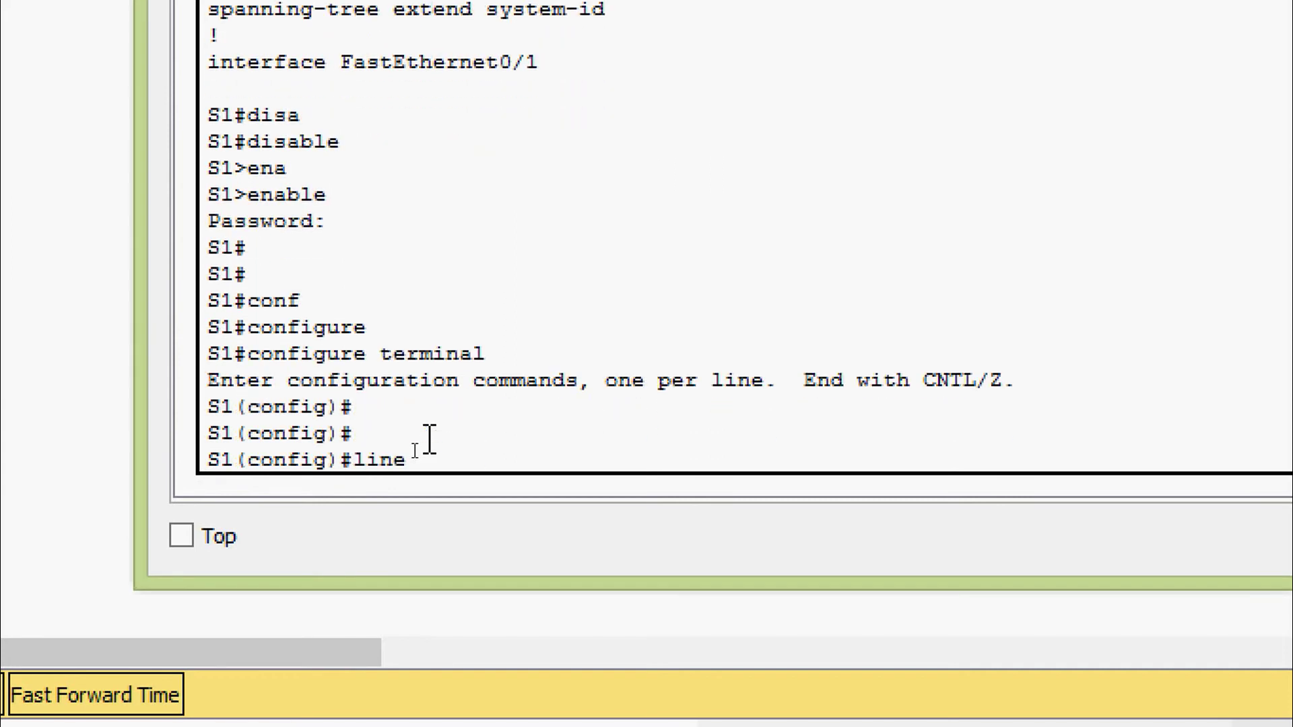
pyautogui.press('Tab')
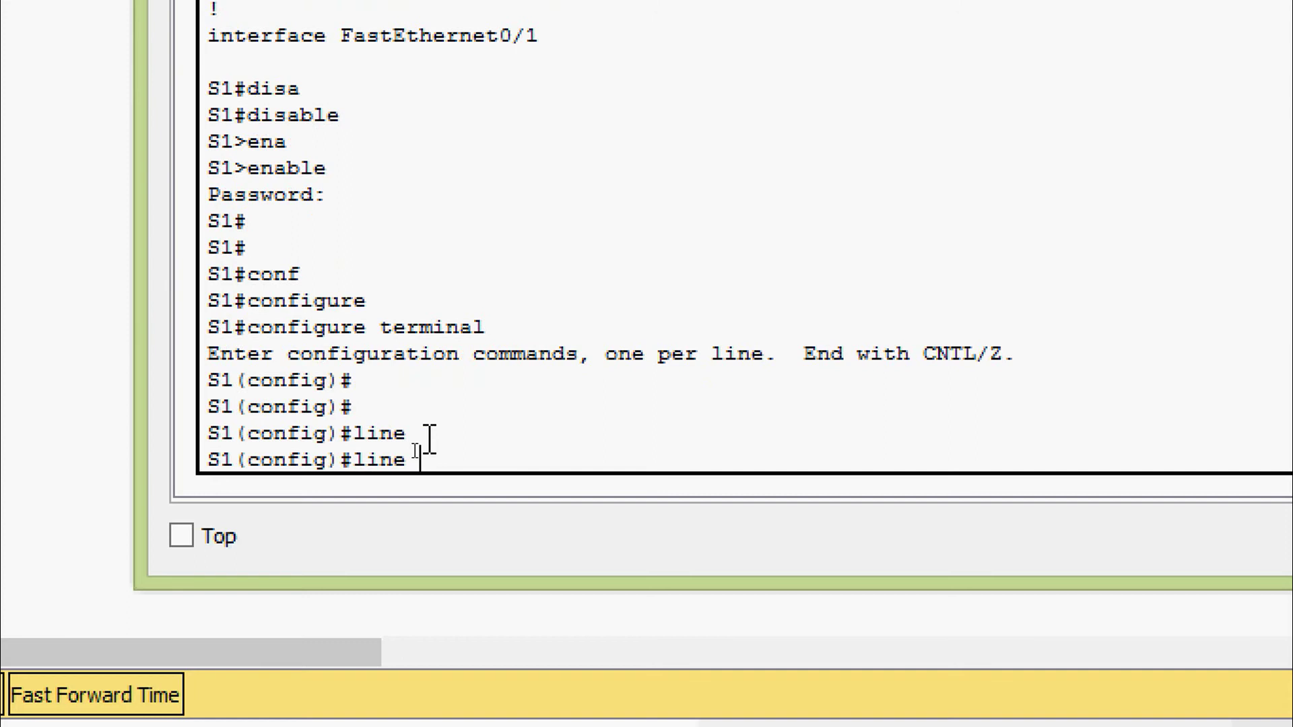
pyautogui.write('?')
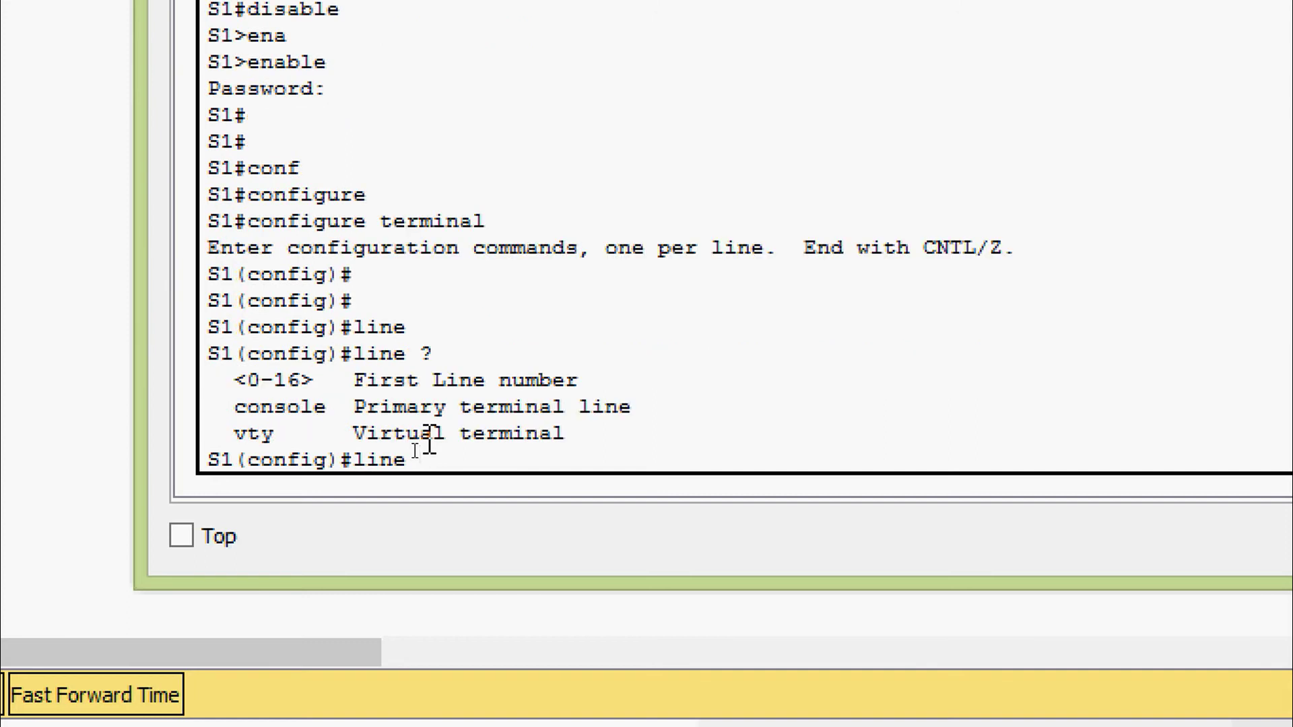
pyautogui.write('vty ?')
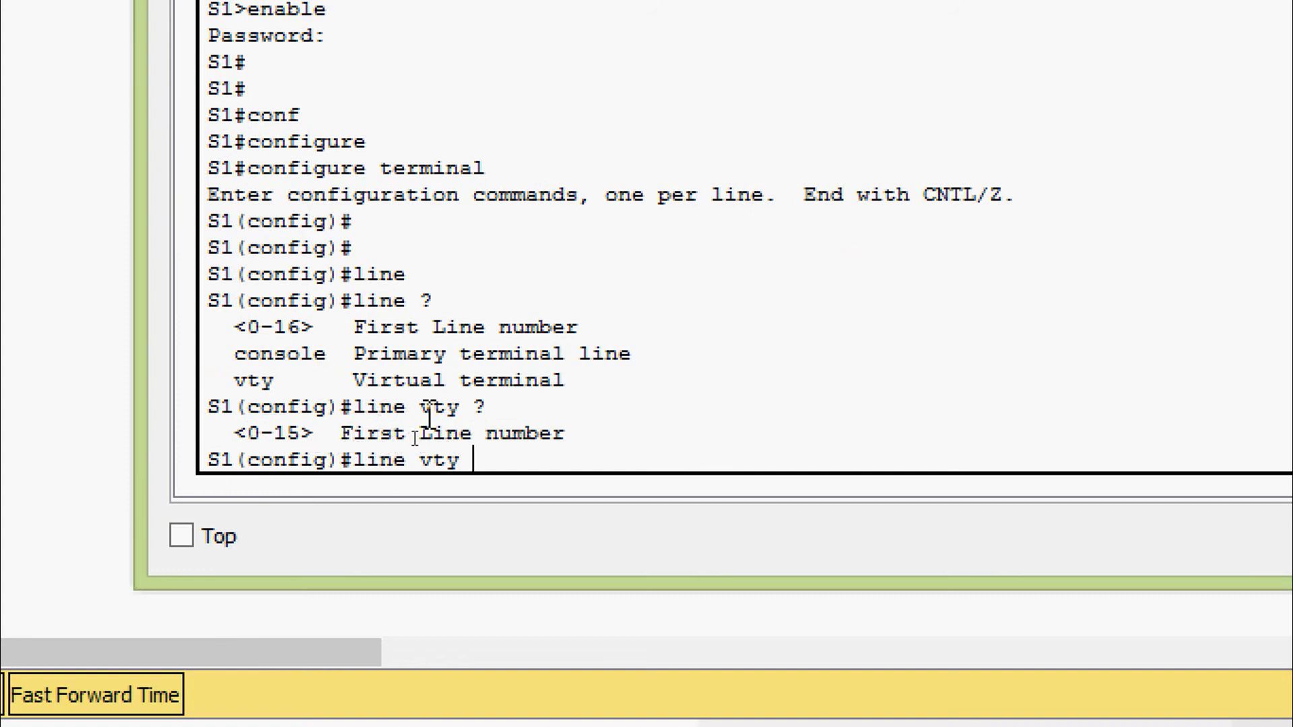
pyautogui.write('0 ?')
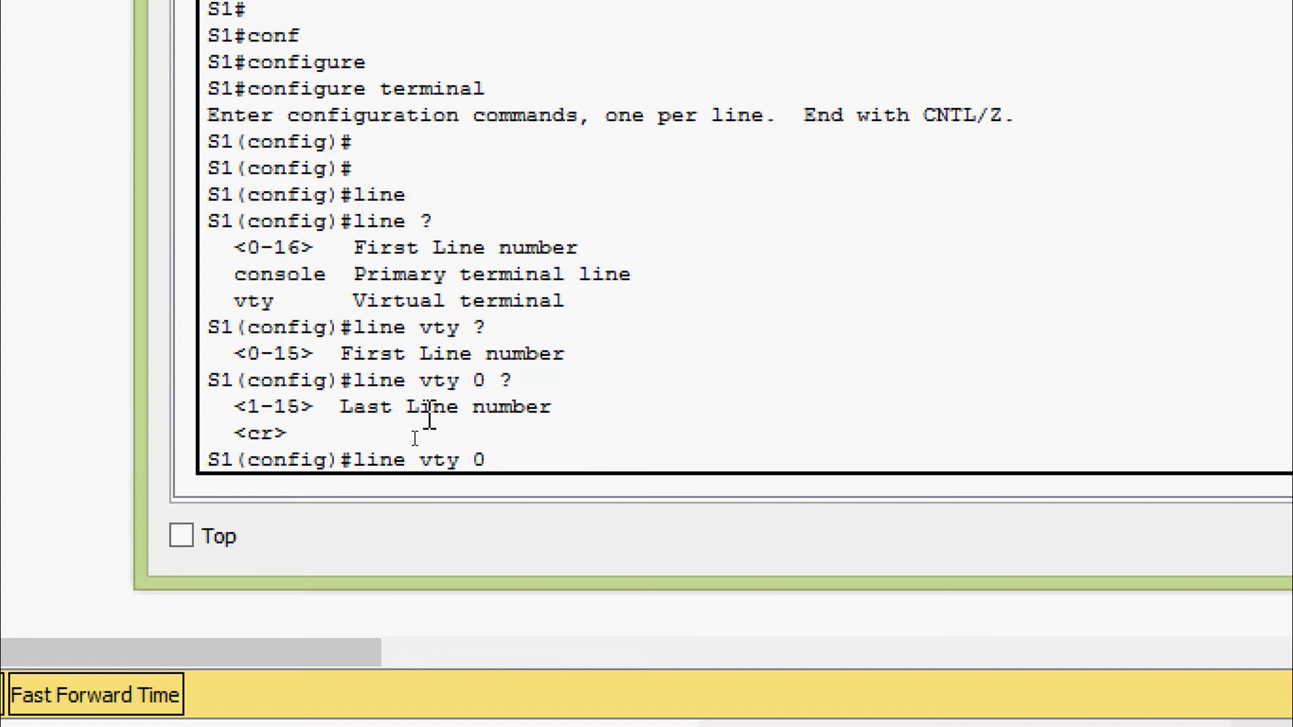
pyautogui.write('15')
pyautogui.press('Return')
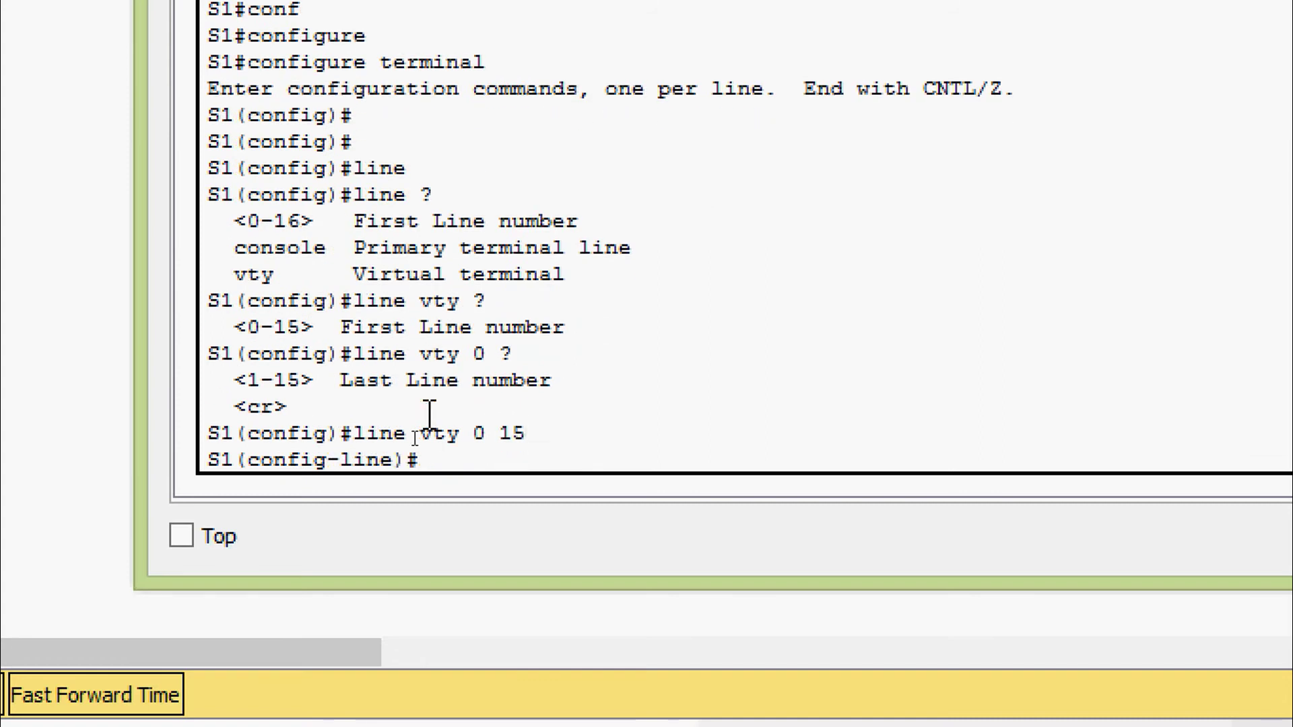
# Give the vty lines a password with login, then exit with Ctrl+Z
pyautogui.write('?pas')
pyautogui.press('Tab')
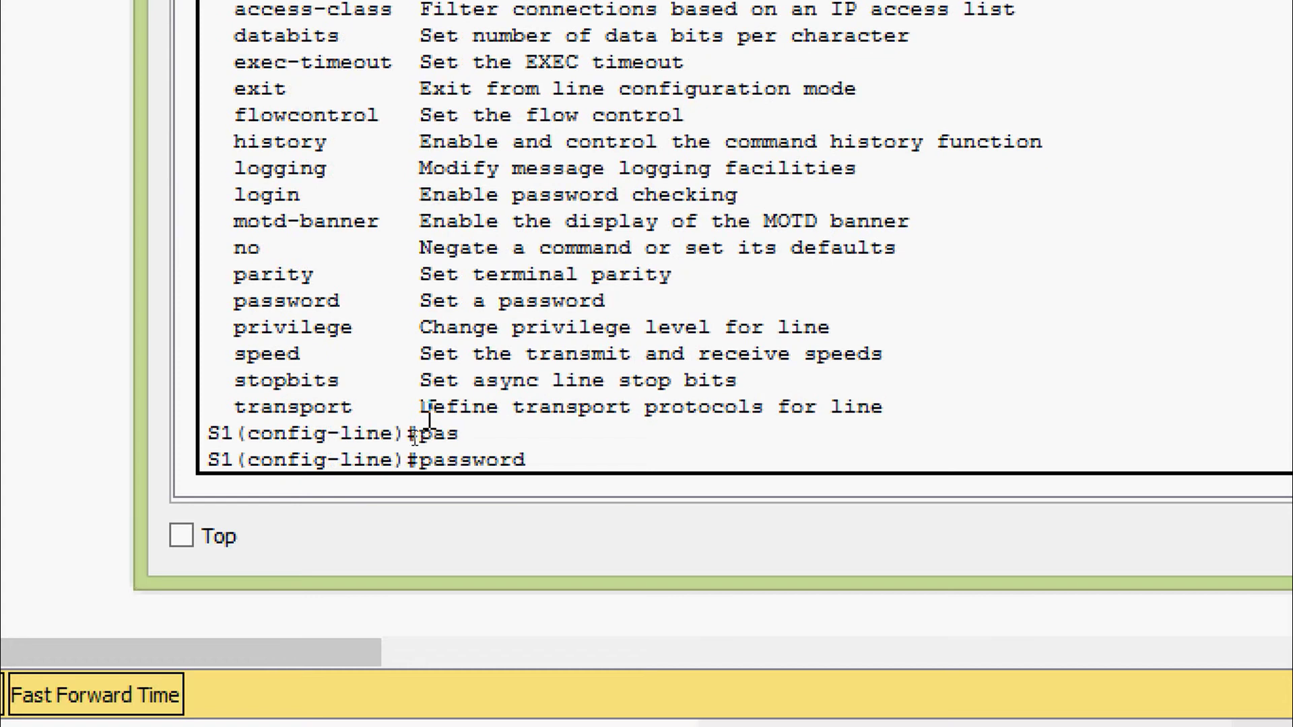
pyautogui.write('?')
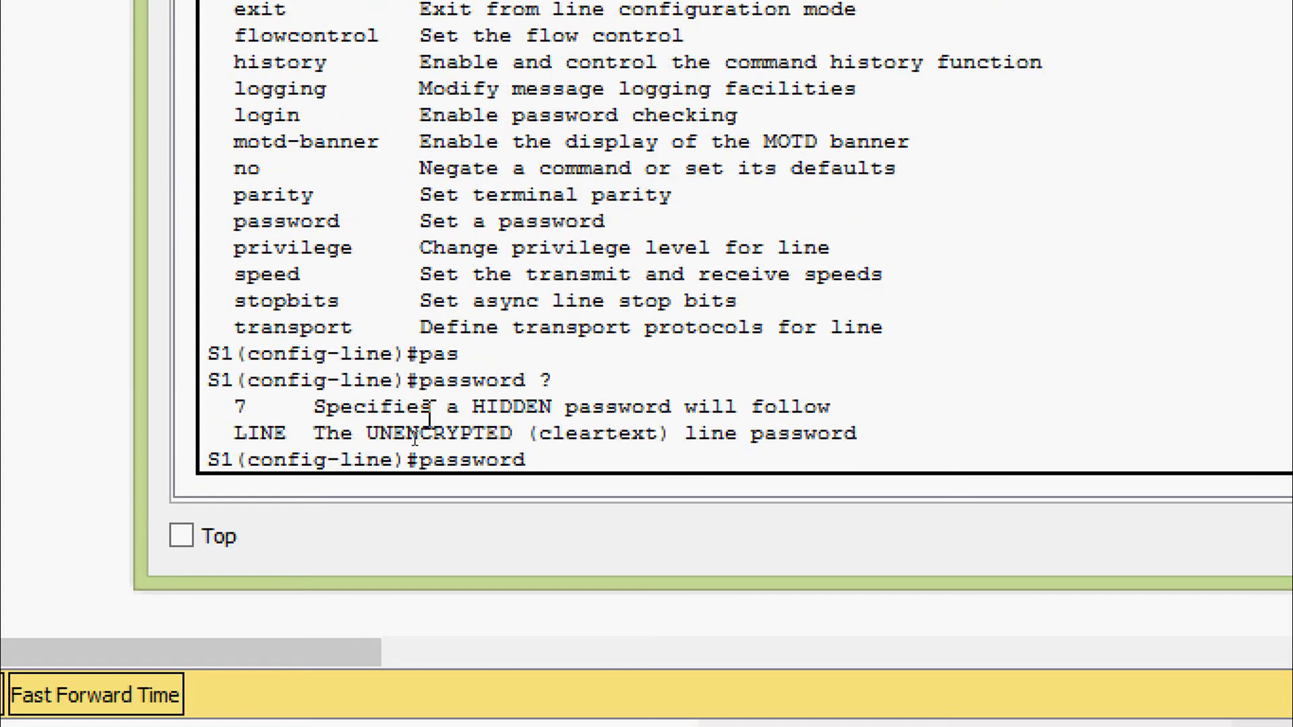
pyautogui.write('cisco')
pyautogui.press('Return')
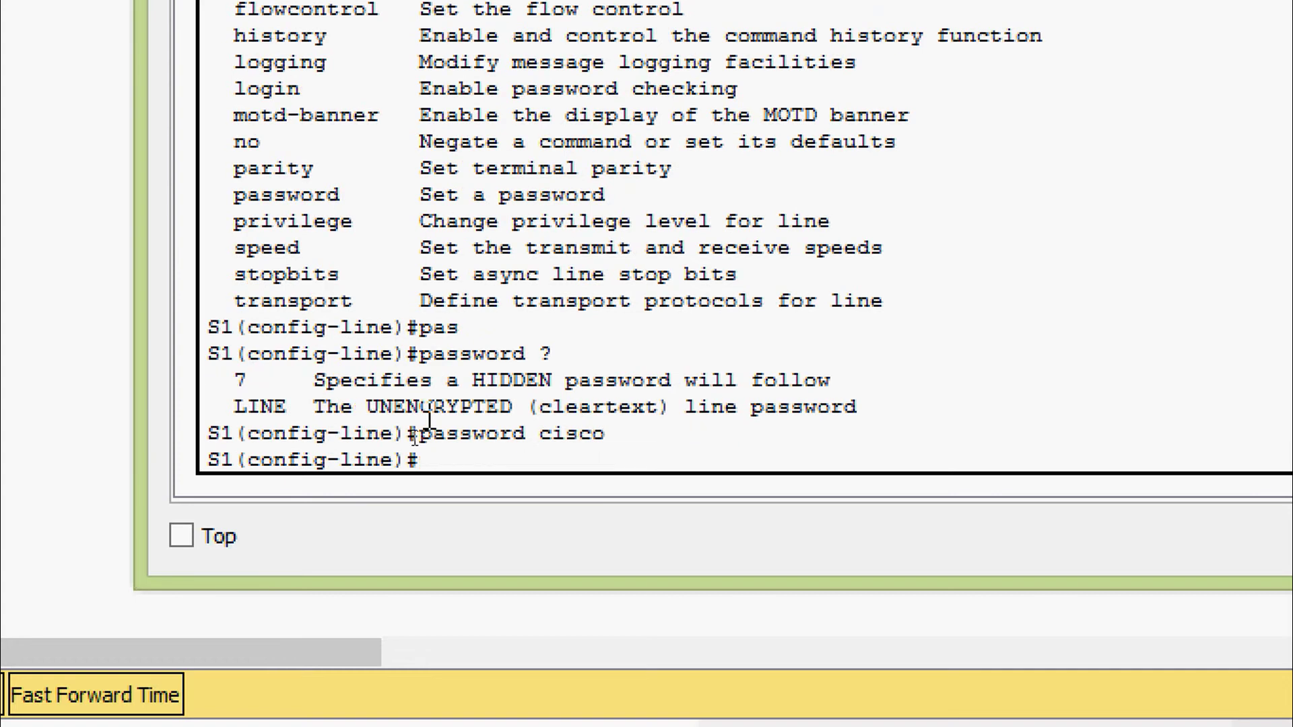
pyautogui.write('login')
pyautogui.press('Return')
pyautogui.press('Return')
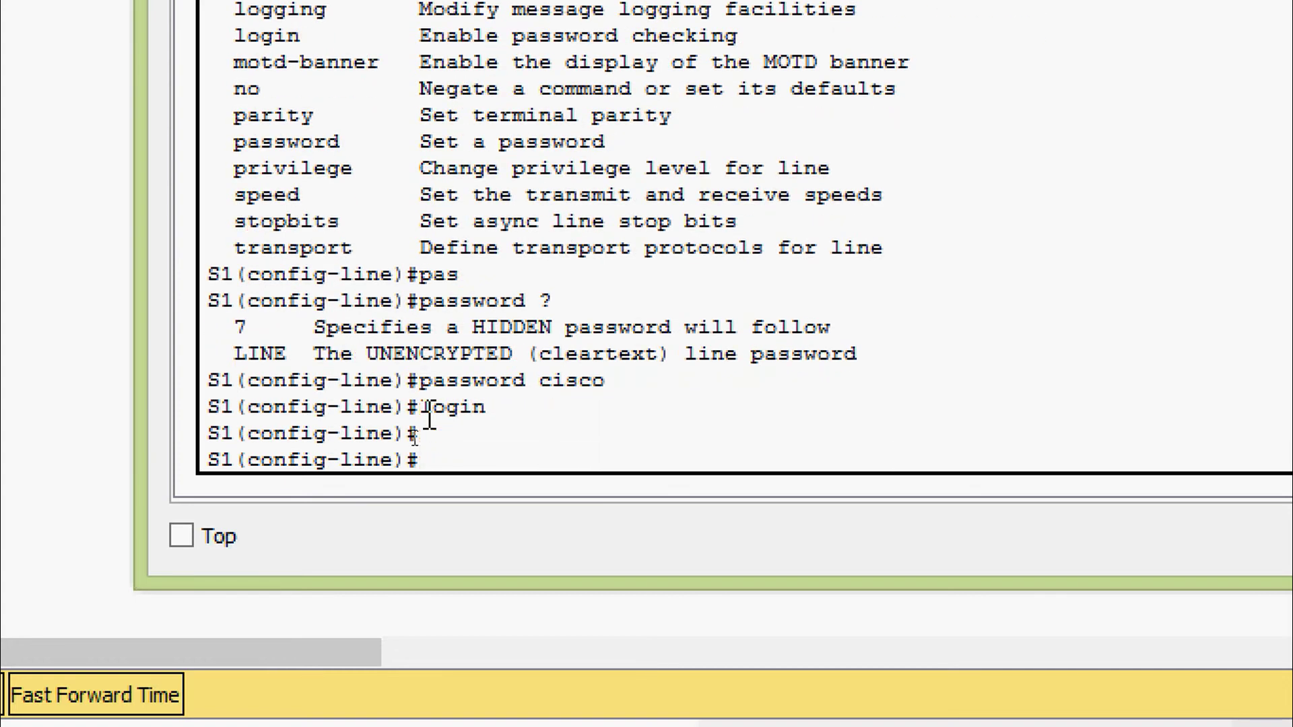
pyautogui.hotkey('ctrl', 'z')
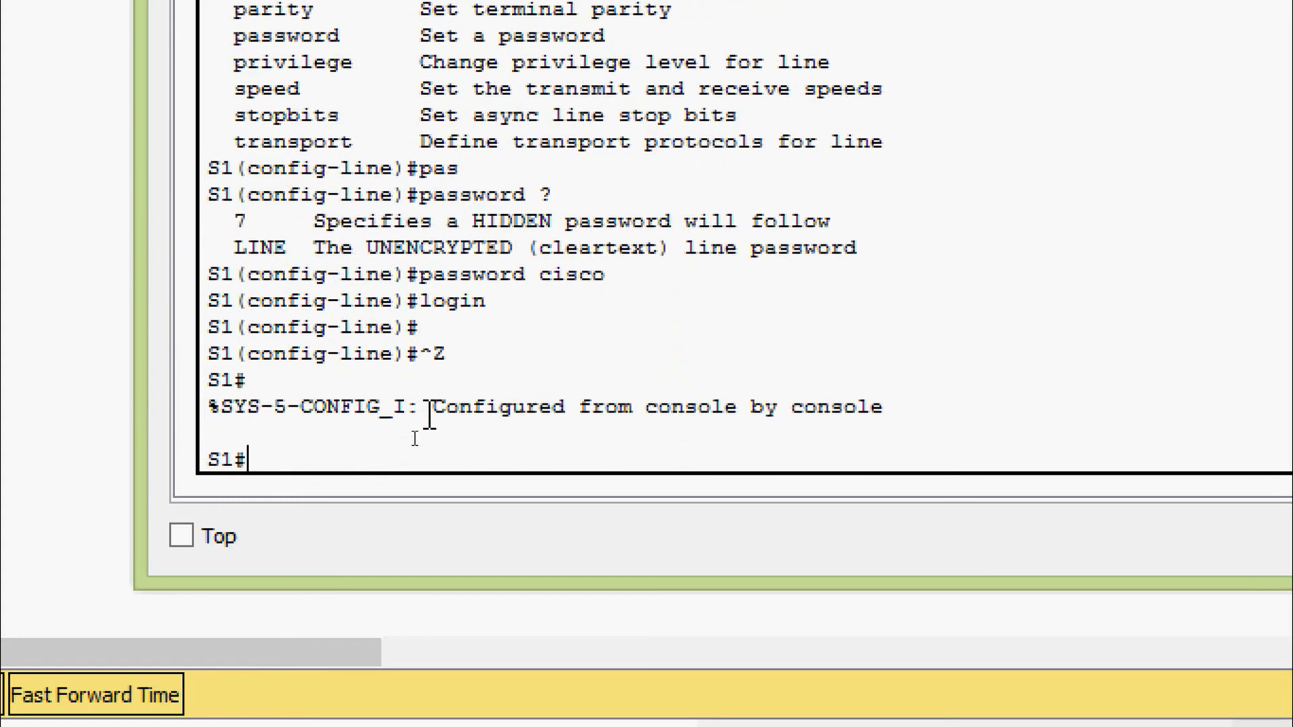
pyautogui.write('sh')
pyautogui.press('Tab')
# List the running-config to the line settings and mark vty 0 4's password and login
pyautogui.write('run')
pyautogui.press('Return')
pyautogui.press('space')
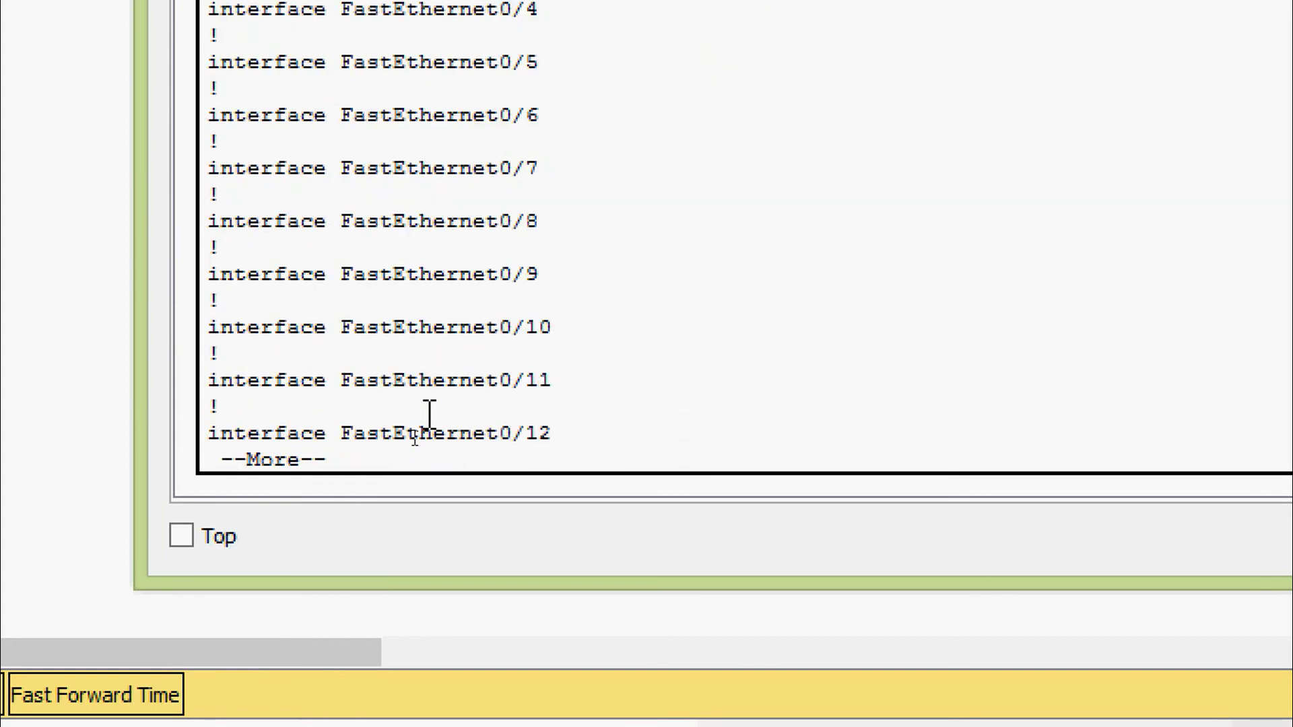
pyautogui.press('space')
pyautogui.press('space')
pyautogui.press('space')
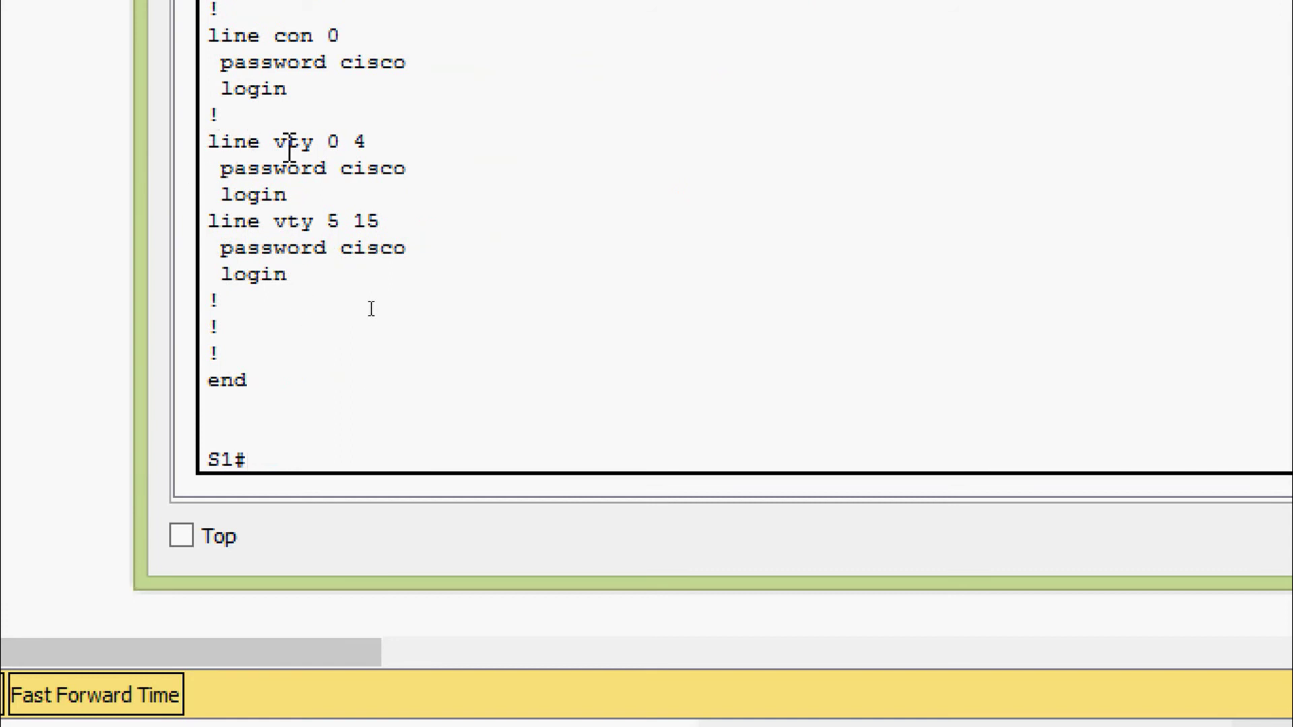
pyautogui.moveTo(214, 179); pyautogui.dragTo(427, 188)
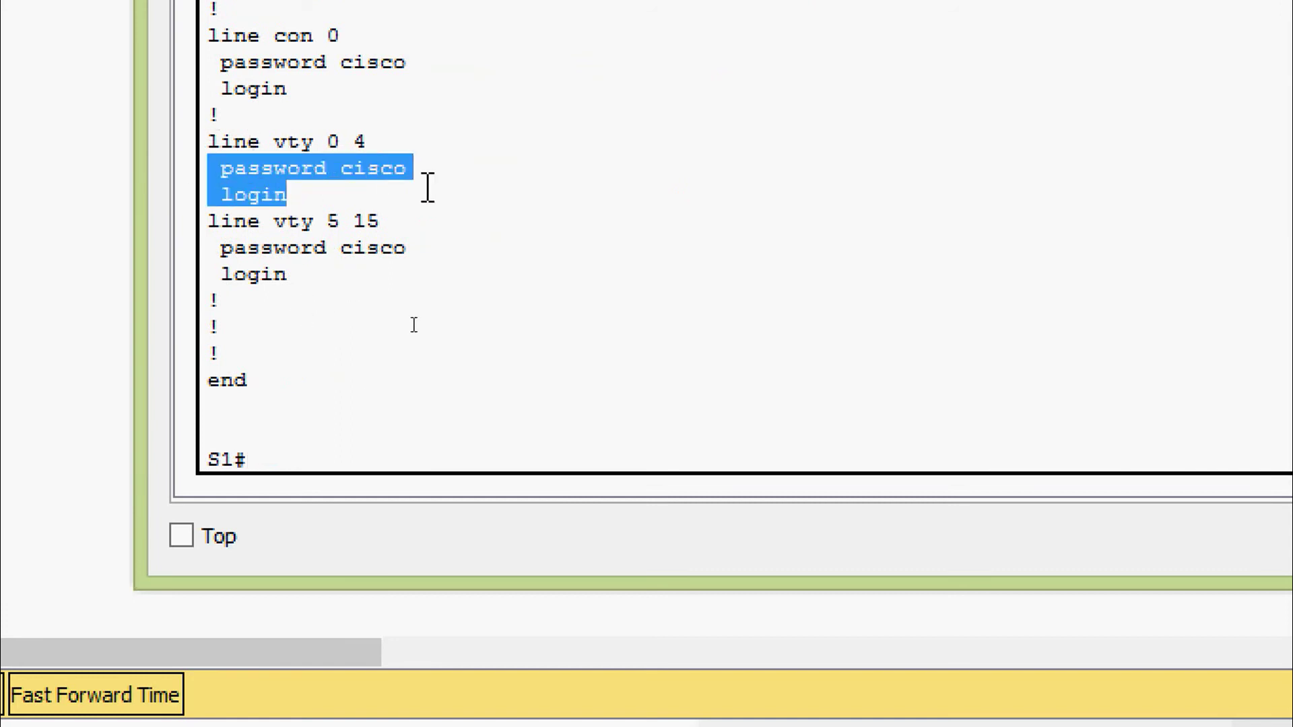
pyautogui.click(390, 206)
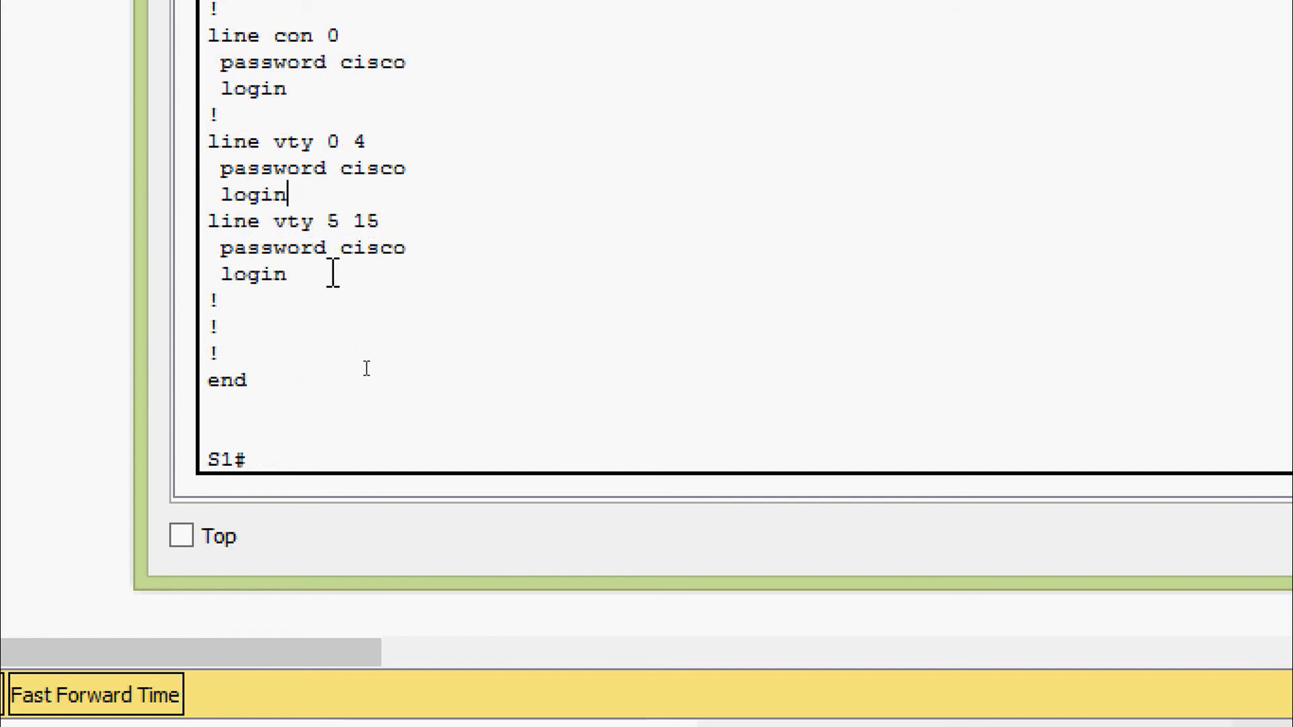
pyautogui.moveTo(311, 277); pyautogui.dragTo(211, 274)
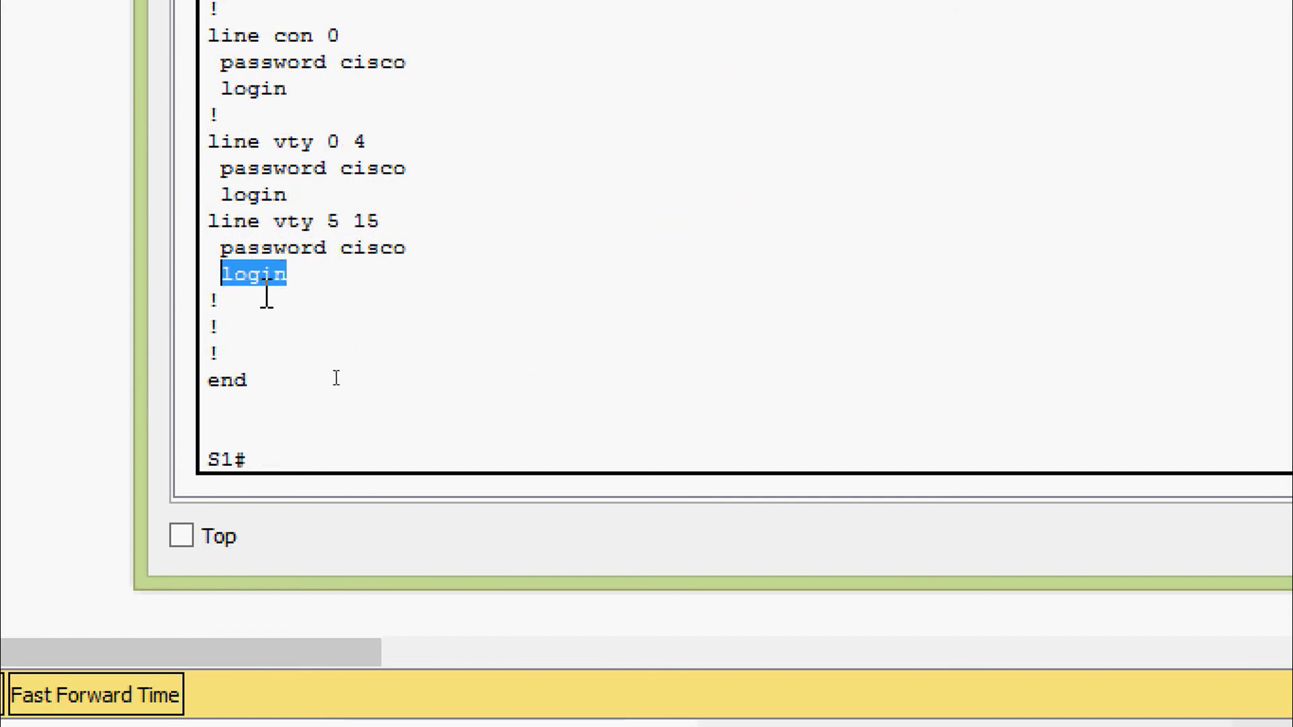
pyautogui.click(306, 280)
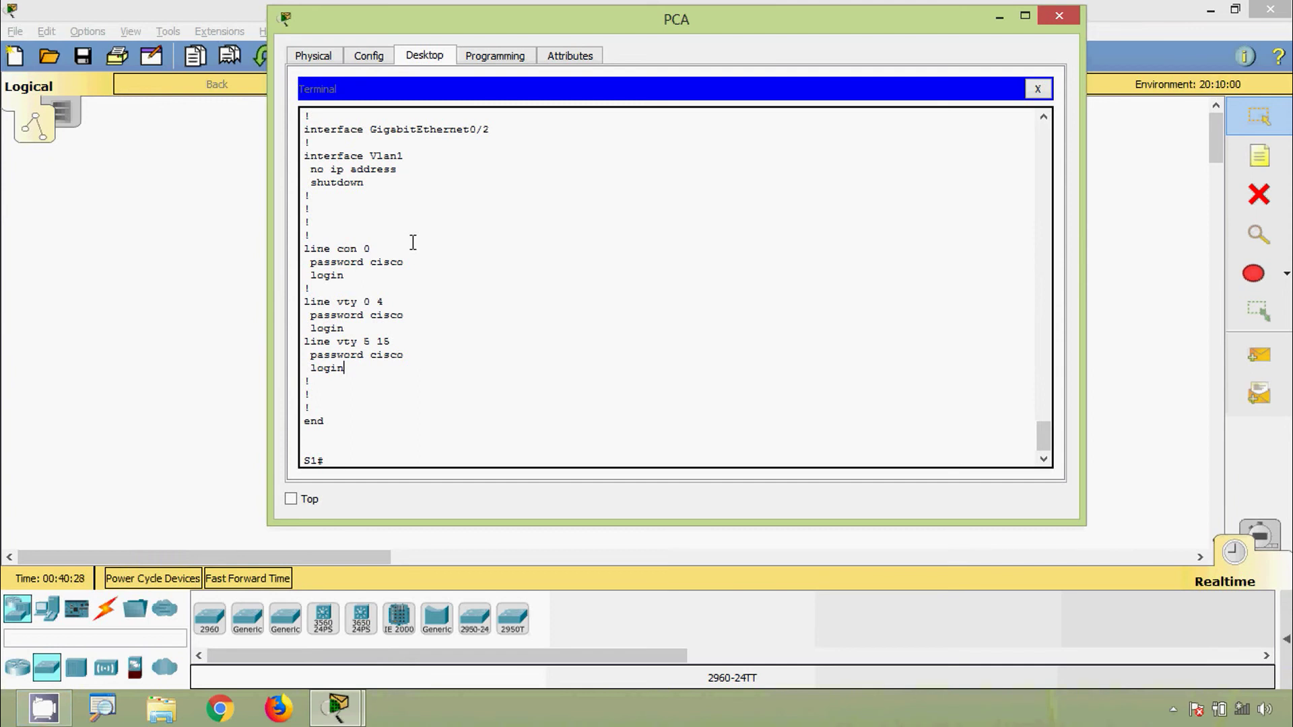
# Check the plain enable password, then mark the console and vty 5 15 passwords
pyautogui.scroll(10, 413, 243)
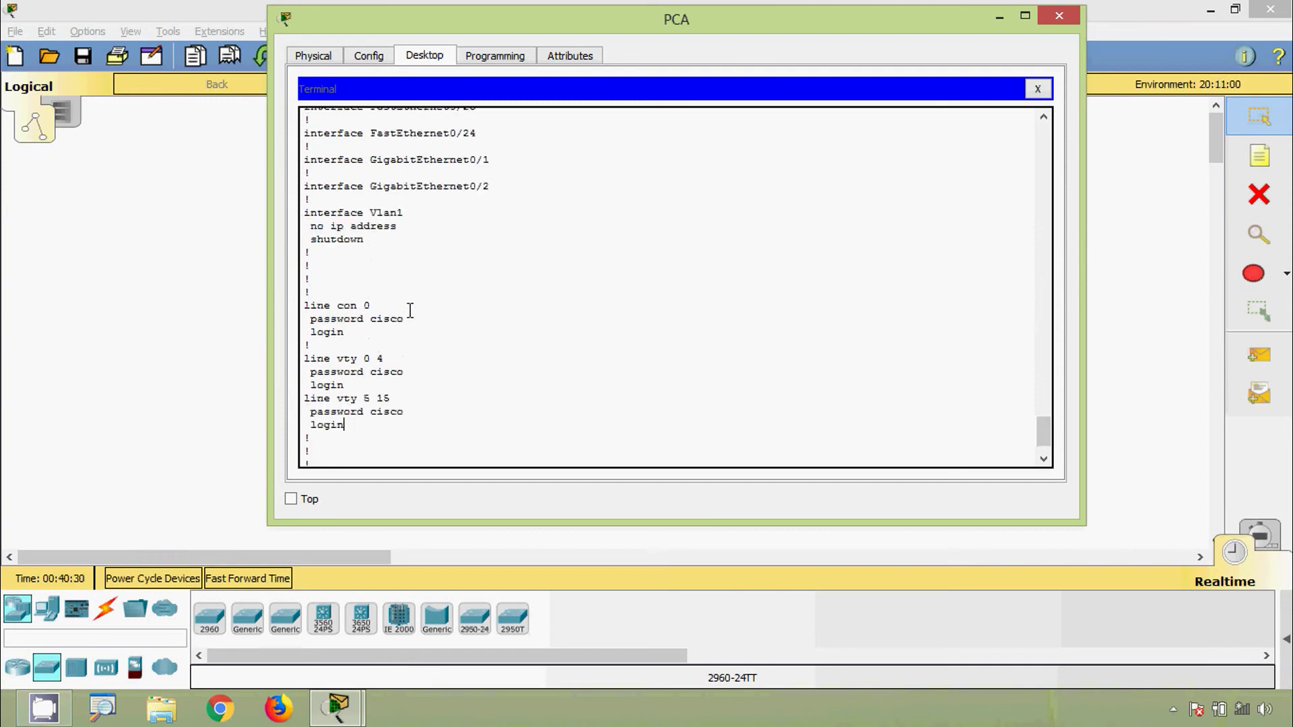
pyautogui.scroll(11, 409, 311)
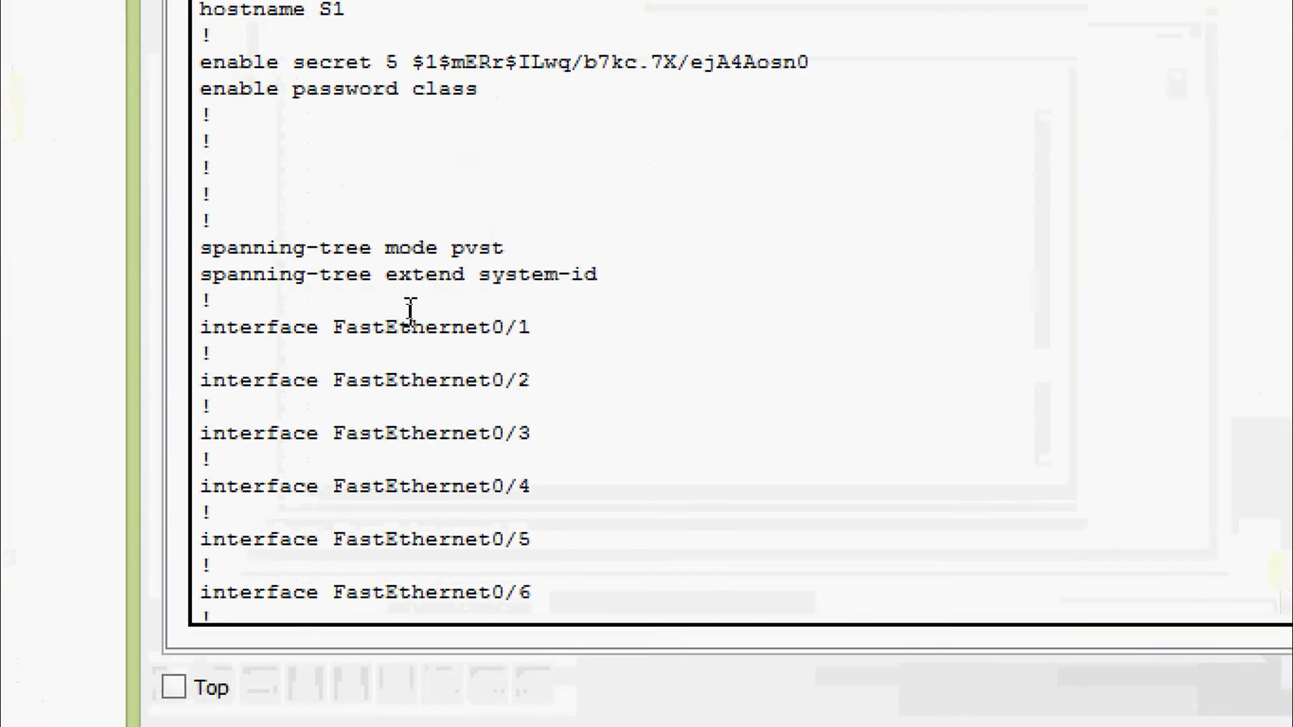
pyautogui.scroll(1, 408, 311)
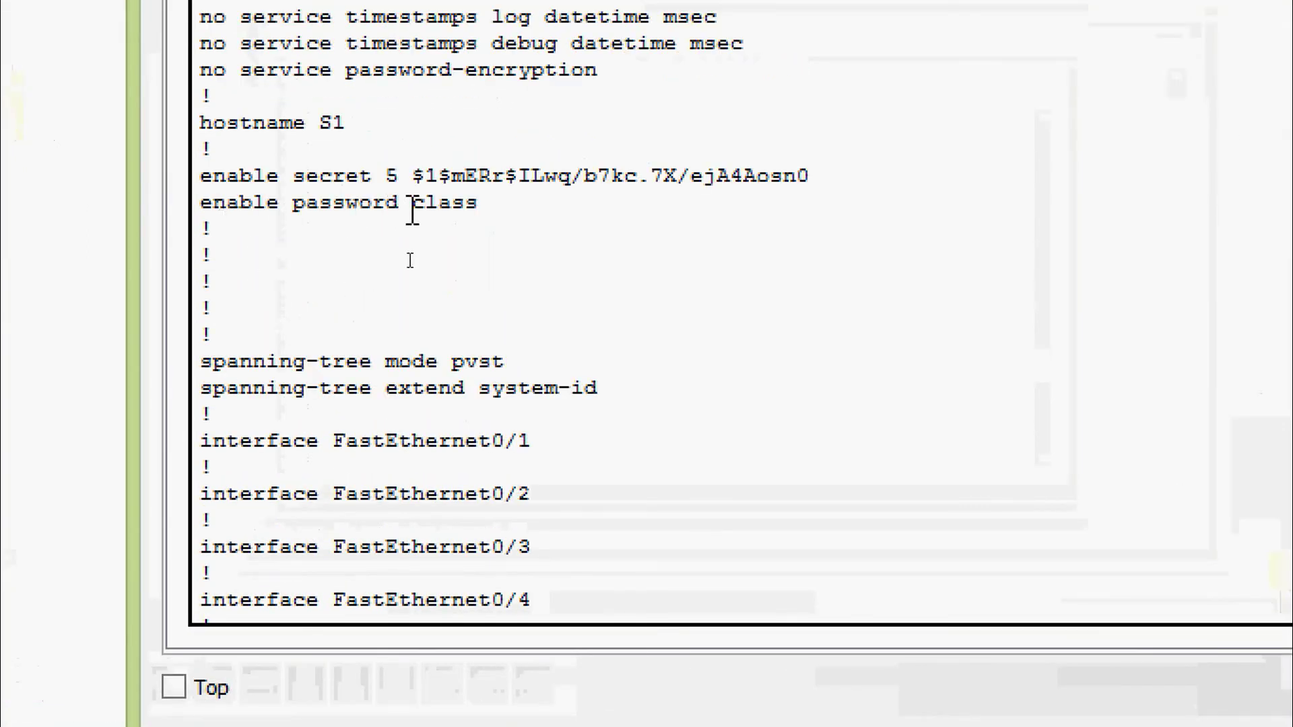
pyautogui.moveTo(413, 202); pyautogui.dragTo(482, 306)
pyautogui.scroll(-15, 471, 424)
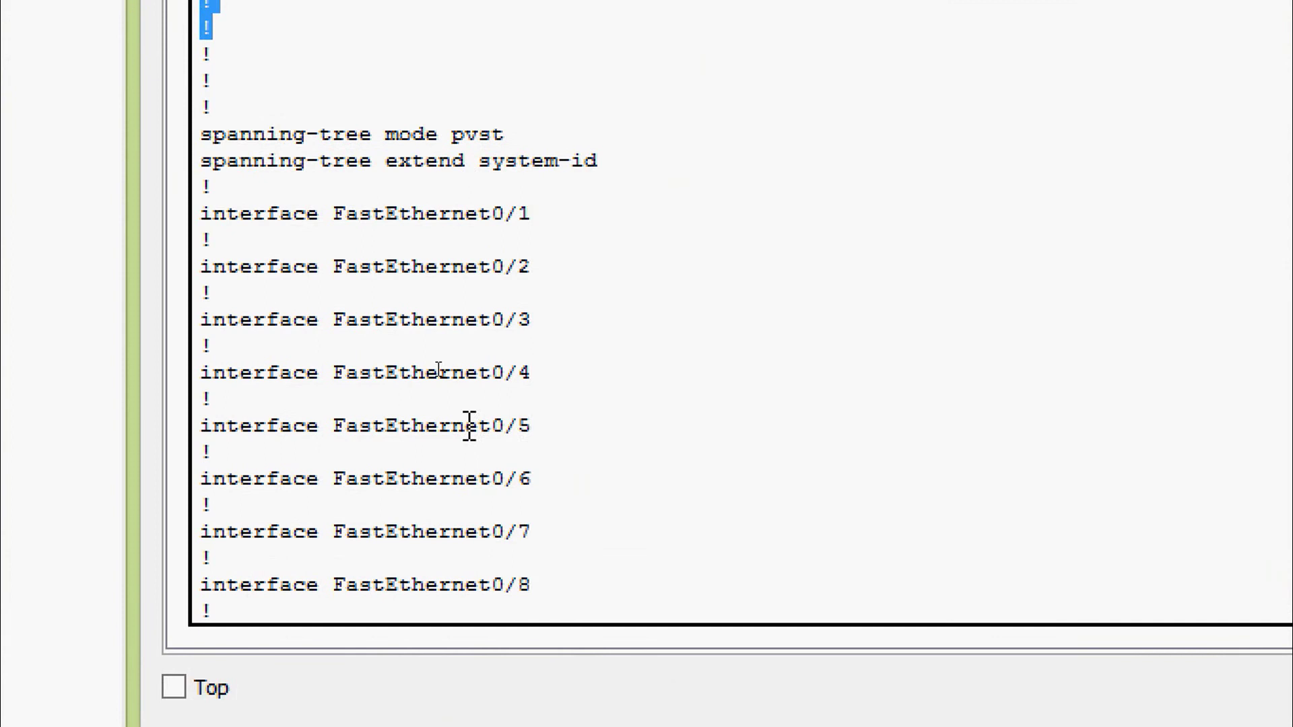
pyautogui.scroll(-6, 470, 427)
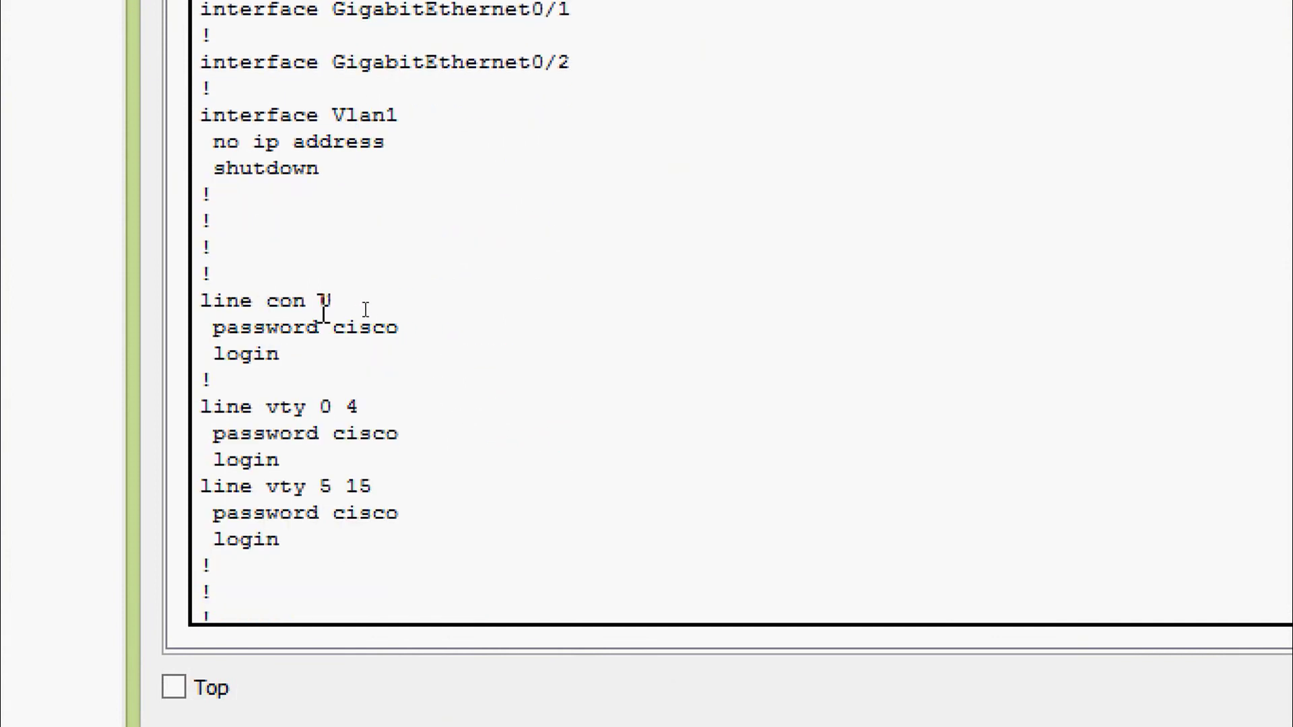
pyautogui.moveTo(213, 328); pyautogui.dragTo(399, 334)
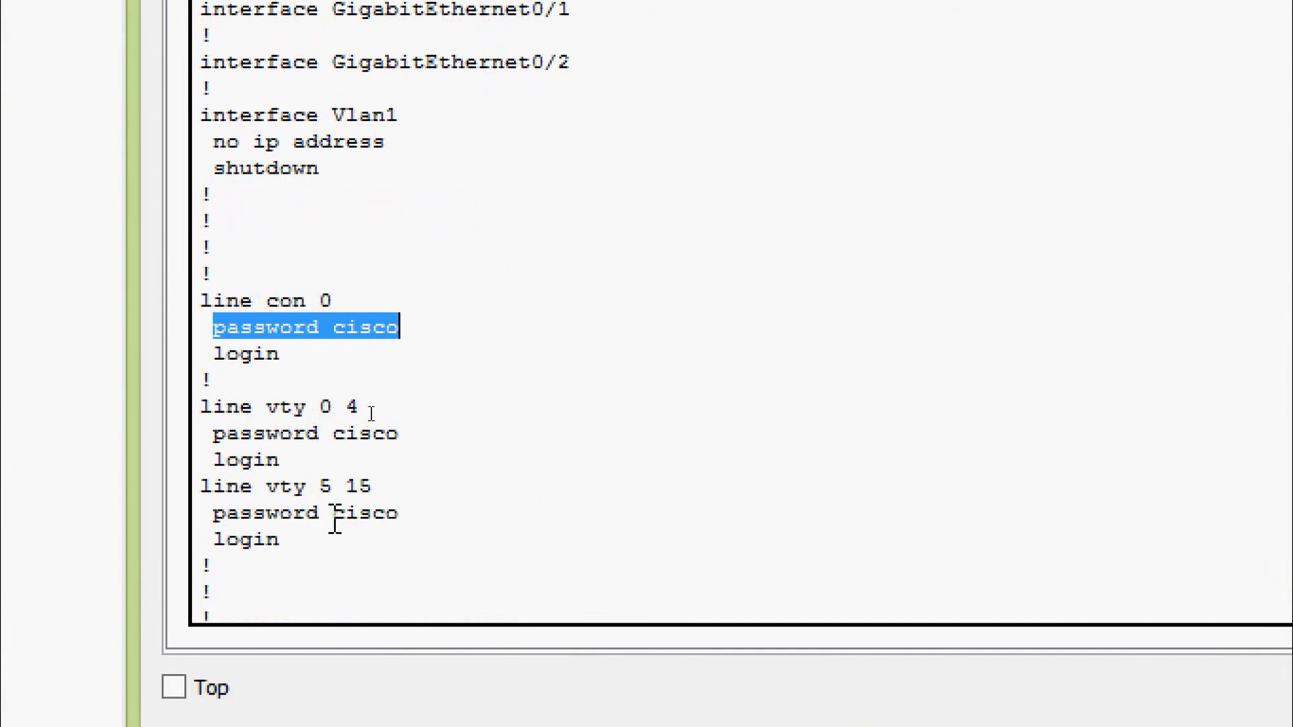
pyautogui.moveTo(332, 514); pyautogui.dragTo(398, 519)
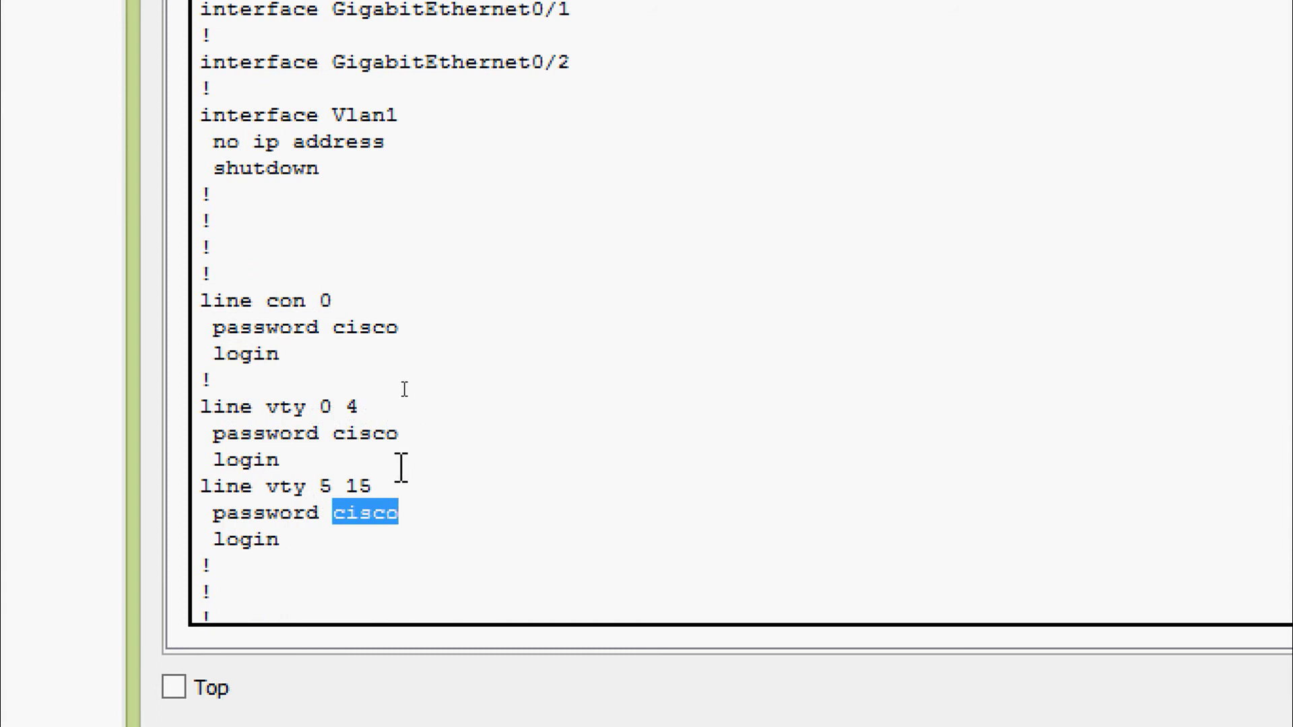
pyautogui.click(309, 565)
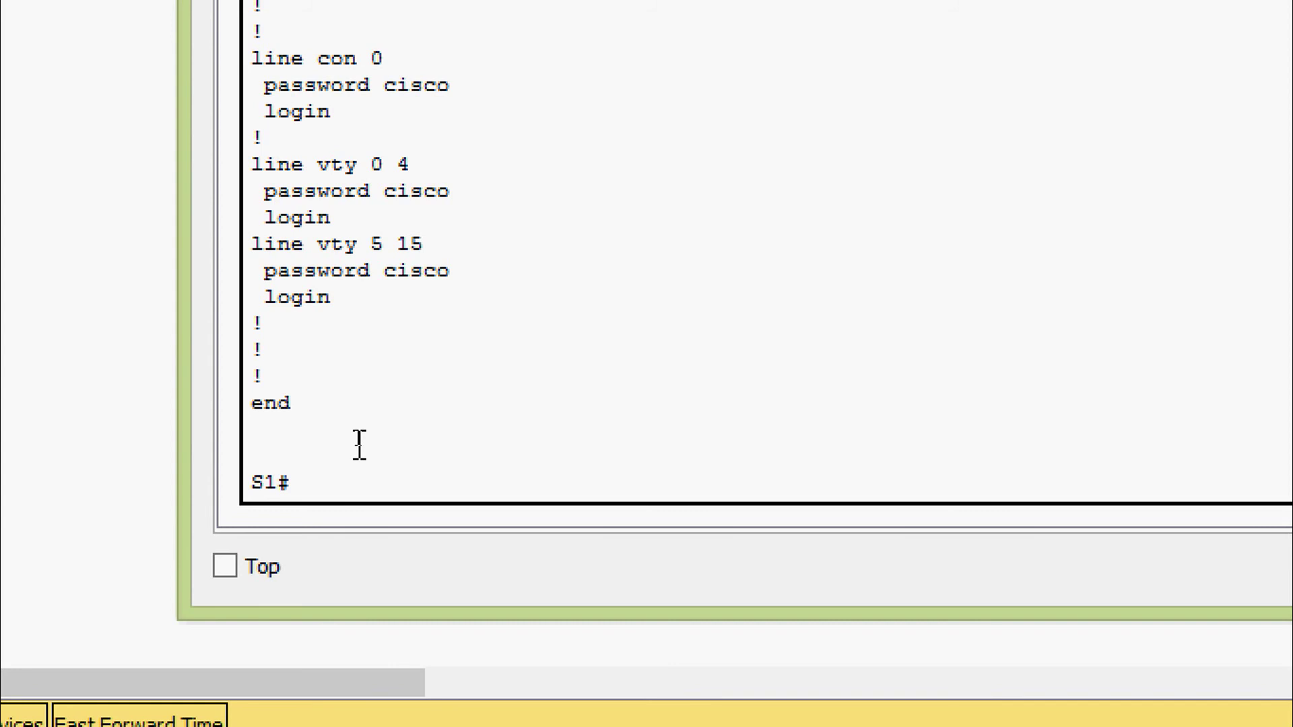
# Enter global configuration mode from the S1# prompt
pyautogui.click(359, 471)
pyautogui.write('conf')
pyautogui.press('Tab')
pyautogui.write('t')
# Enable service password-encryption and return to privileged mode with Ctrl+Z
pyautogui.press('Tab')
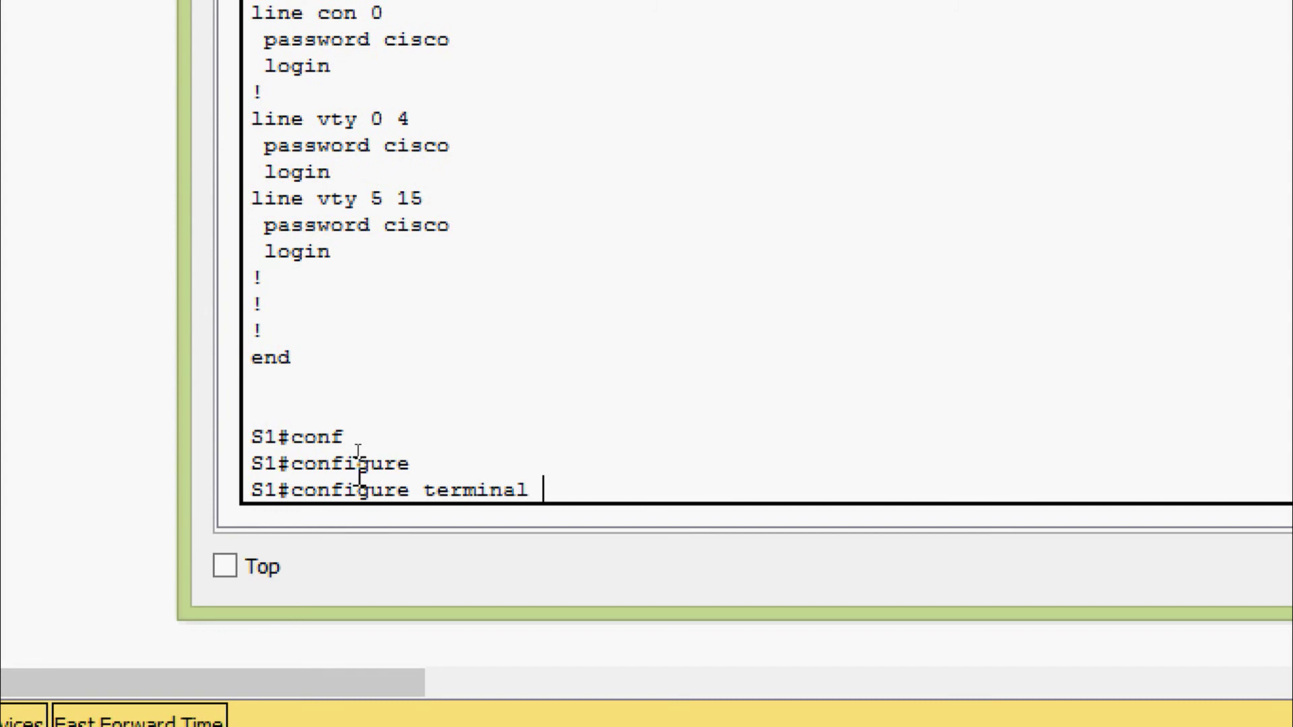
pyautogui.press('Return')
pyautogui.press('Return')
pyautogui.write('ser')
pyautogui.press('Tab')
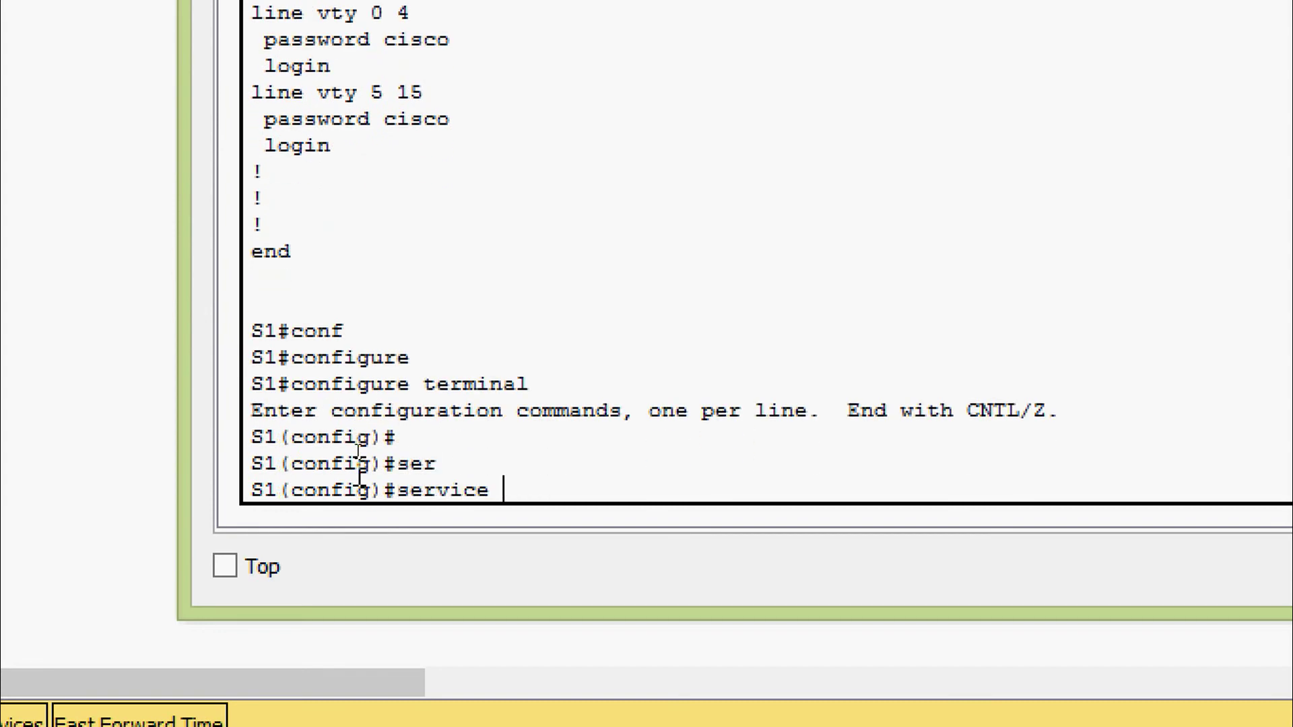
pyautogui.write('pas')
pyautogui.press('Tab')
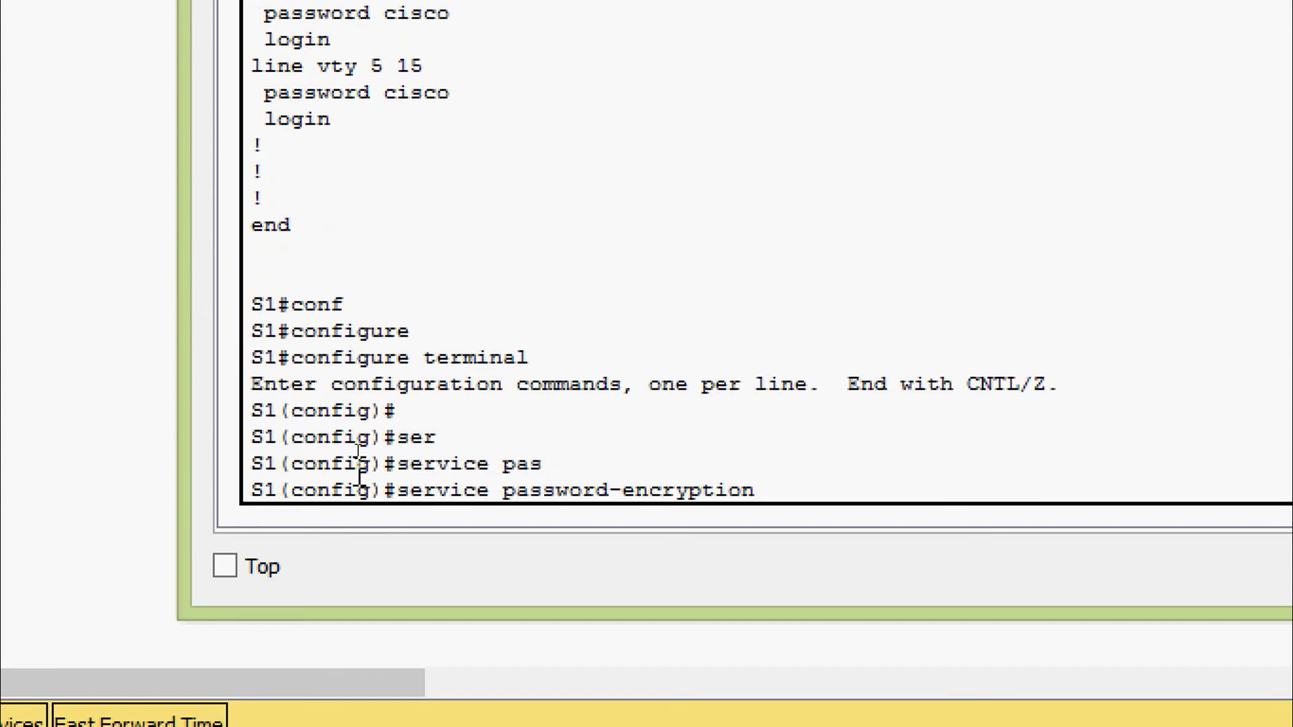
pyautogui.press('BackSpace')
pyautogui.press('BackSpace')
pyautogui.press('BackSpace')
pyautogui.press('BackSpace')
pyautogui.press('BackSpace')
pyautogui.press('BackSpace')
pyautogui.press('BackSpace')
pyautogui.press('BackSpace')
pyautogui.press('BackSpace')
pyautogui.press('BackSpace')
pyautogui.press('BackSpace')
pyautogui.press('BackSpace')
pyautogui.press('BackSpace')
pyautogui.press('BackSpace')
pyautogui.press('BackSpace')
pyautogui.press('BackSpace')
pyautogui.press('BackSpace')
pyautogui.press('BackSpace')
pyautogui.press('BackSpace')
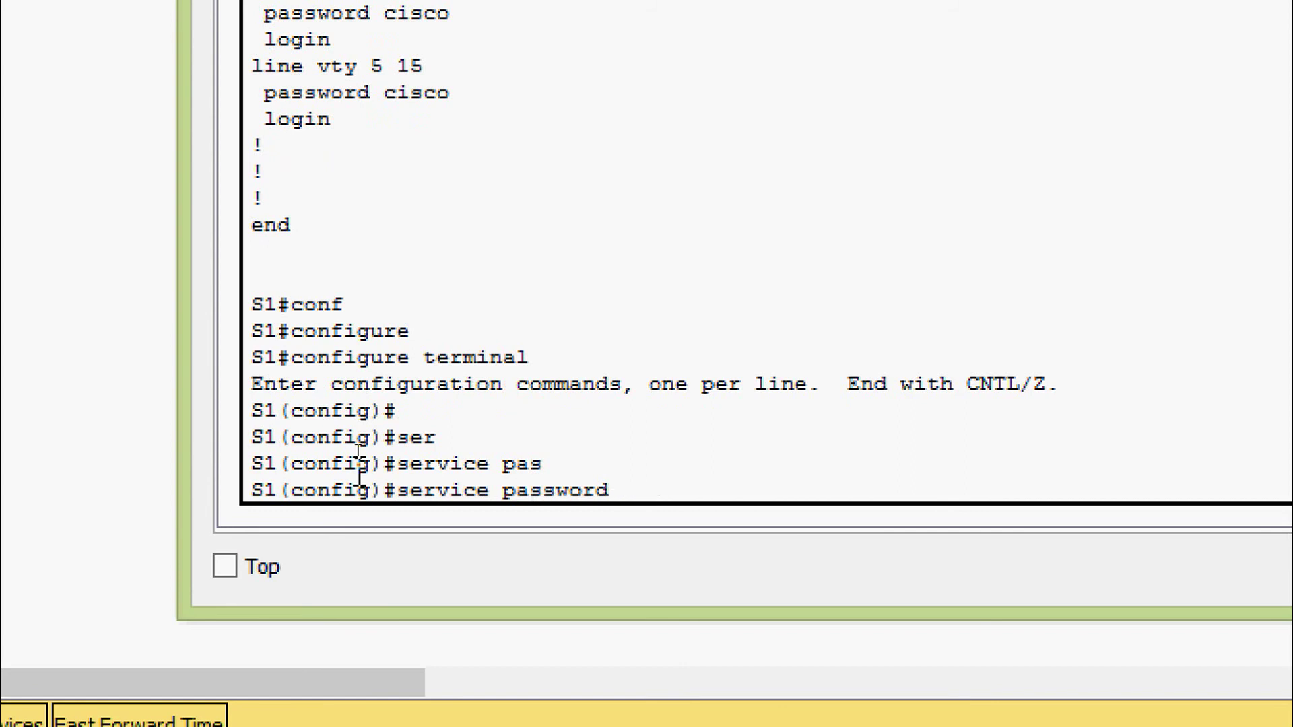
pyautogui.write('?')
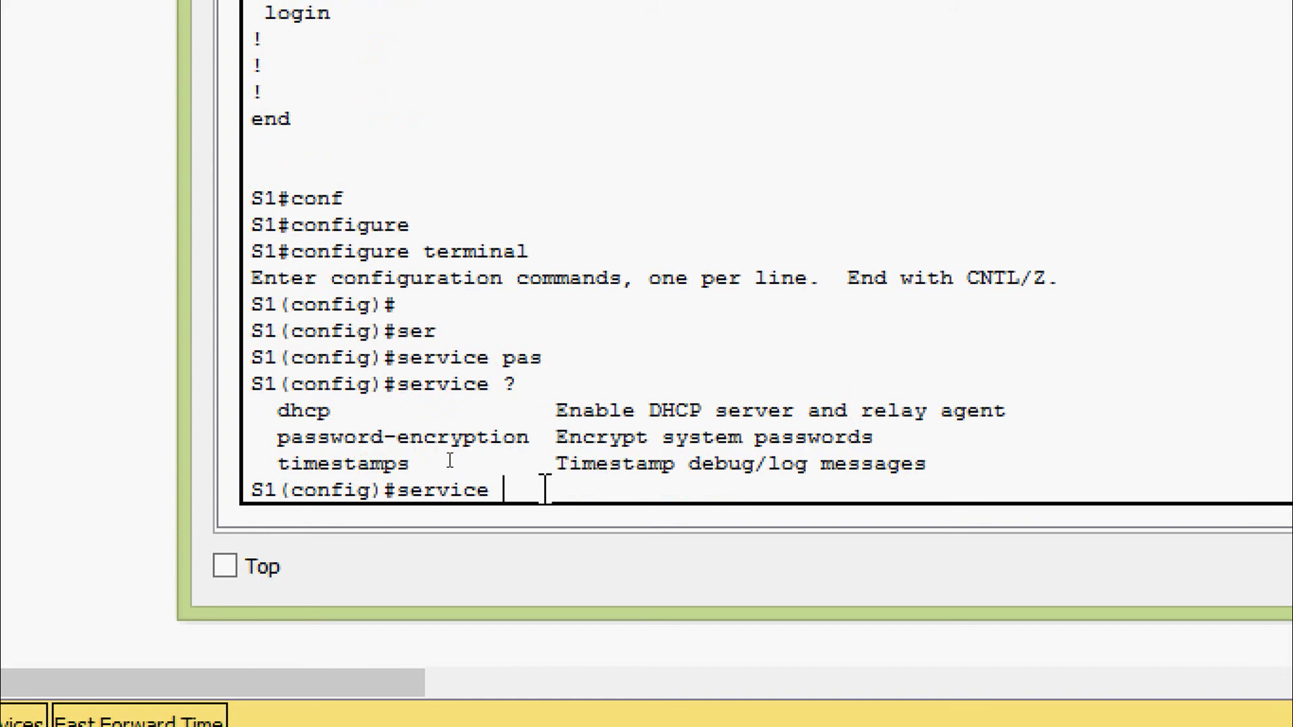
pyautogui.write('pas')
pyautogui.press('Tab')
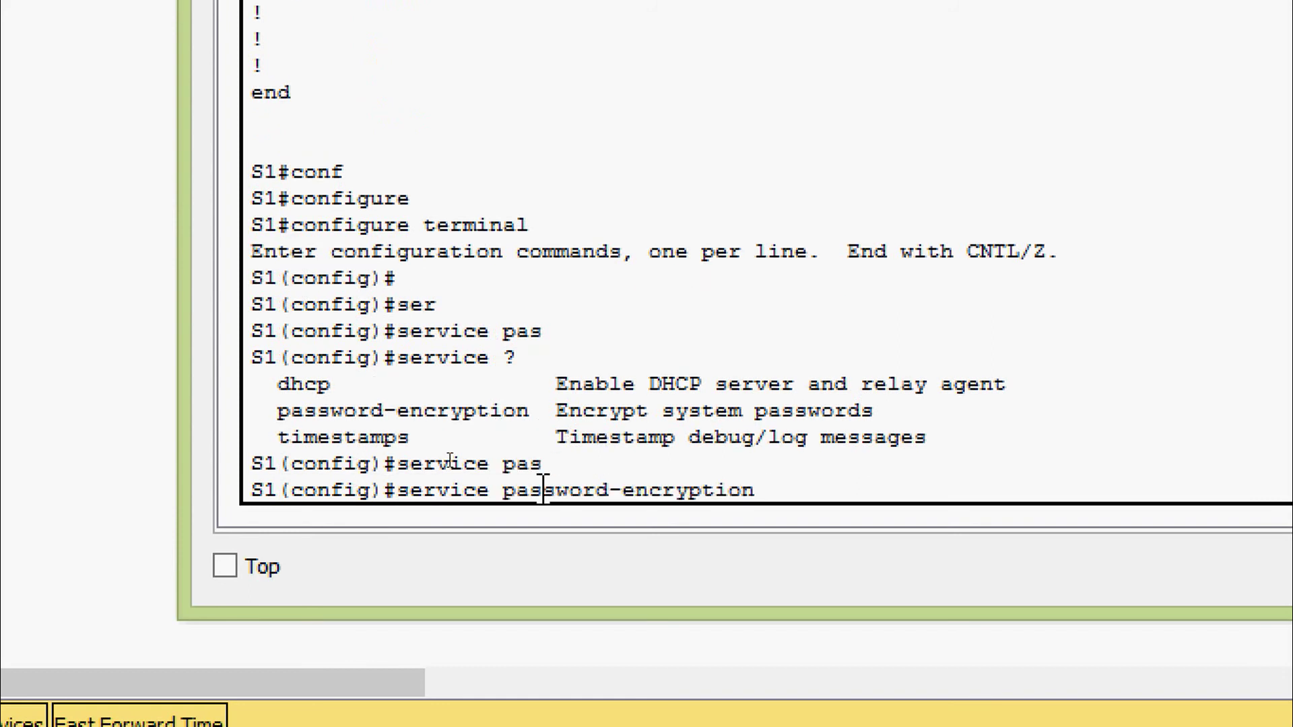
pyautogui.press('Return')
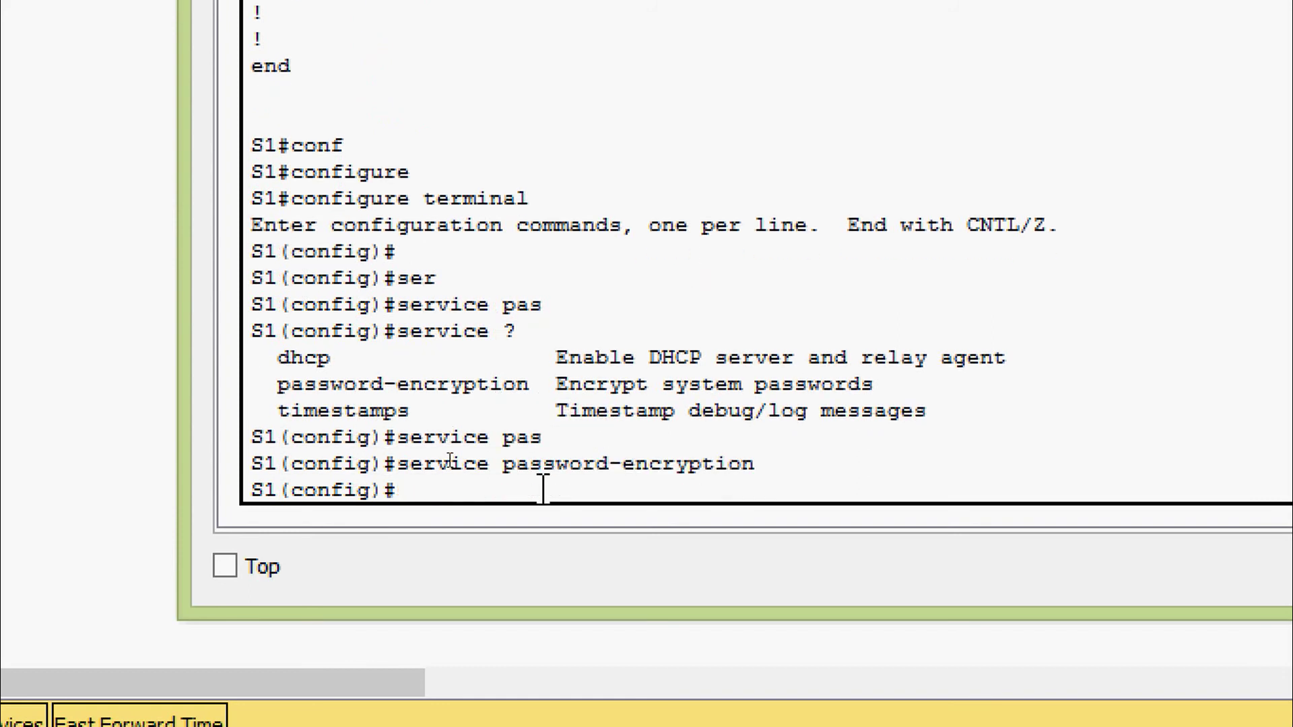
pyautogui.hotkey('ctrl', 'z')
# Show the running-config and mark the type 7 encrypted enable password
pyautogui.write('sh')
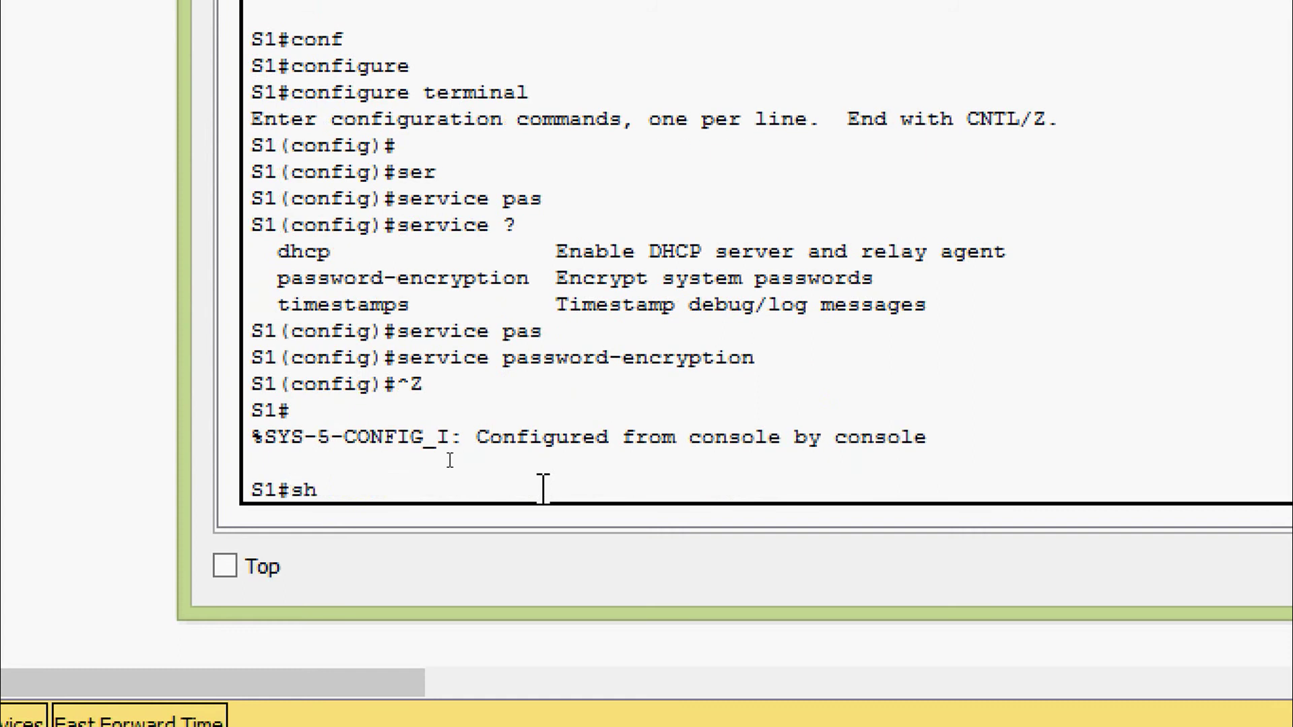
pyautogui.press('Tab')
pyautogui.write('ru')
pyautogui.press('Tab')
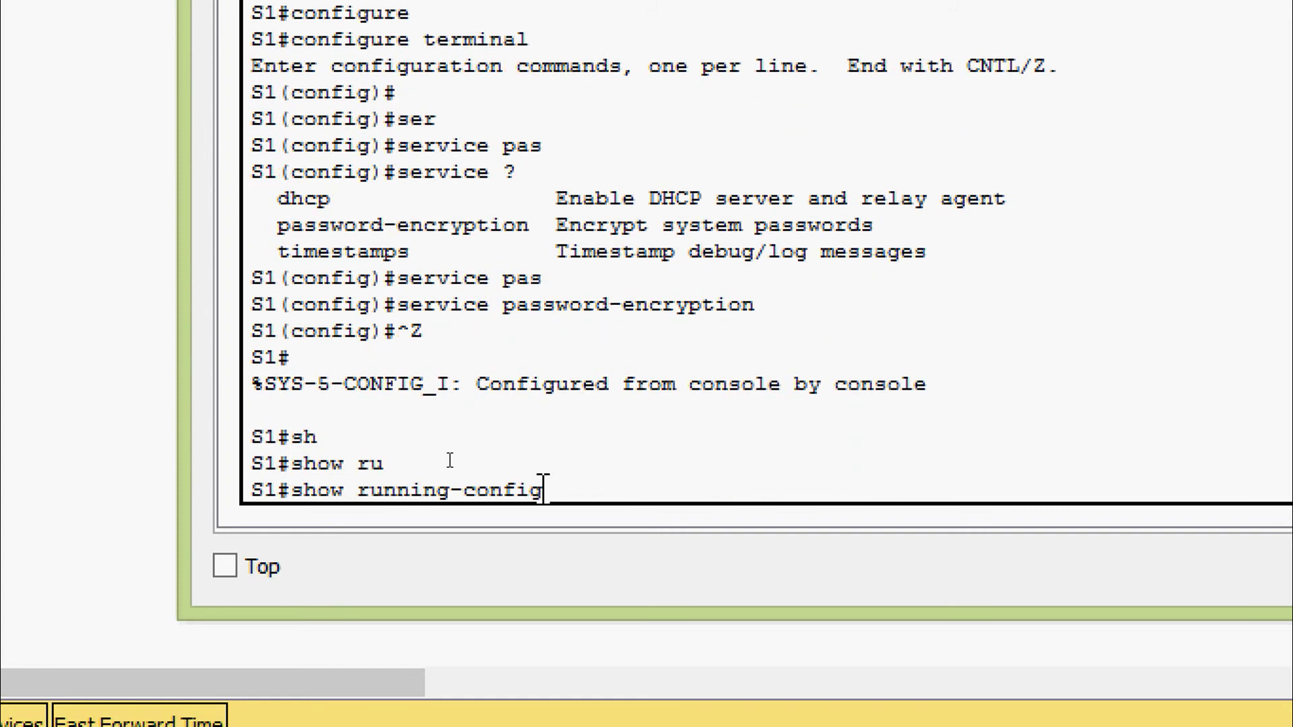
pyautogui.press('Return')
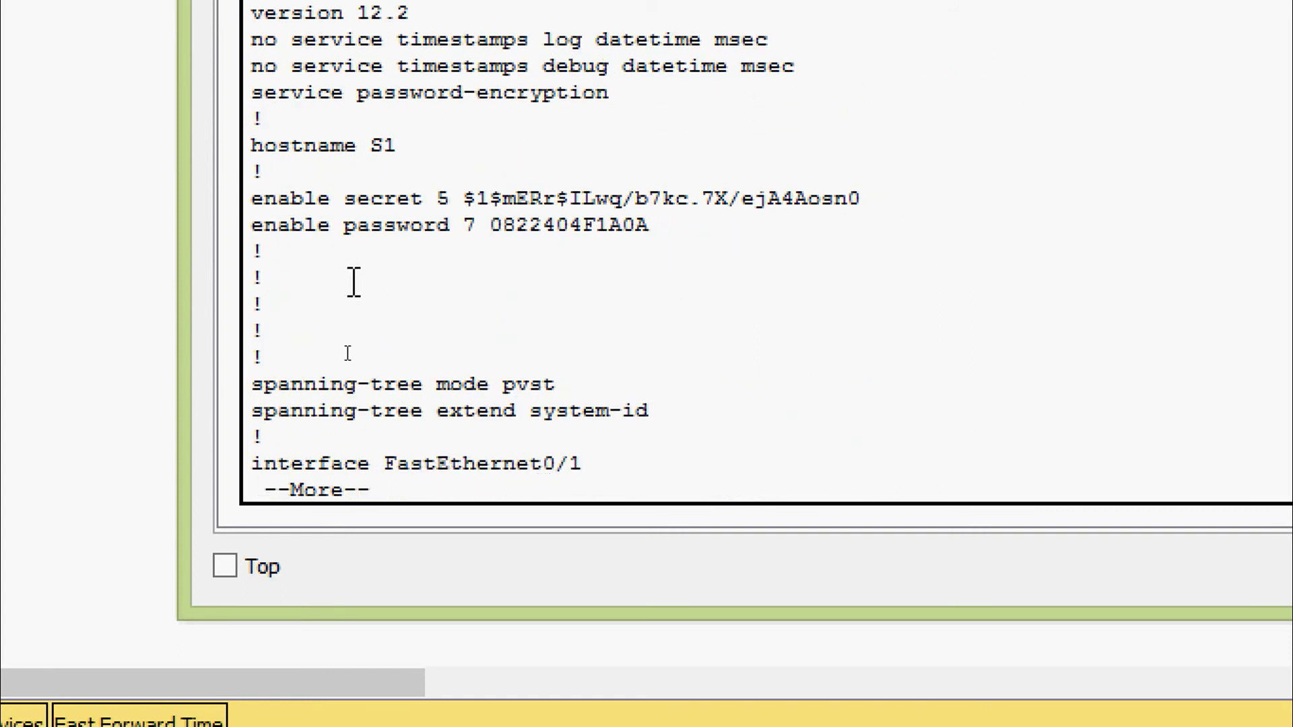
pyautogui.tripleClick(254, 226)
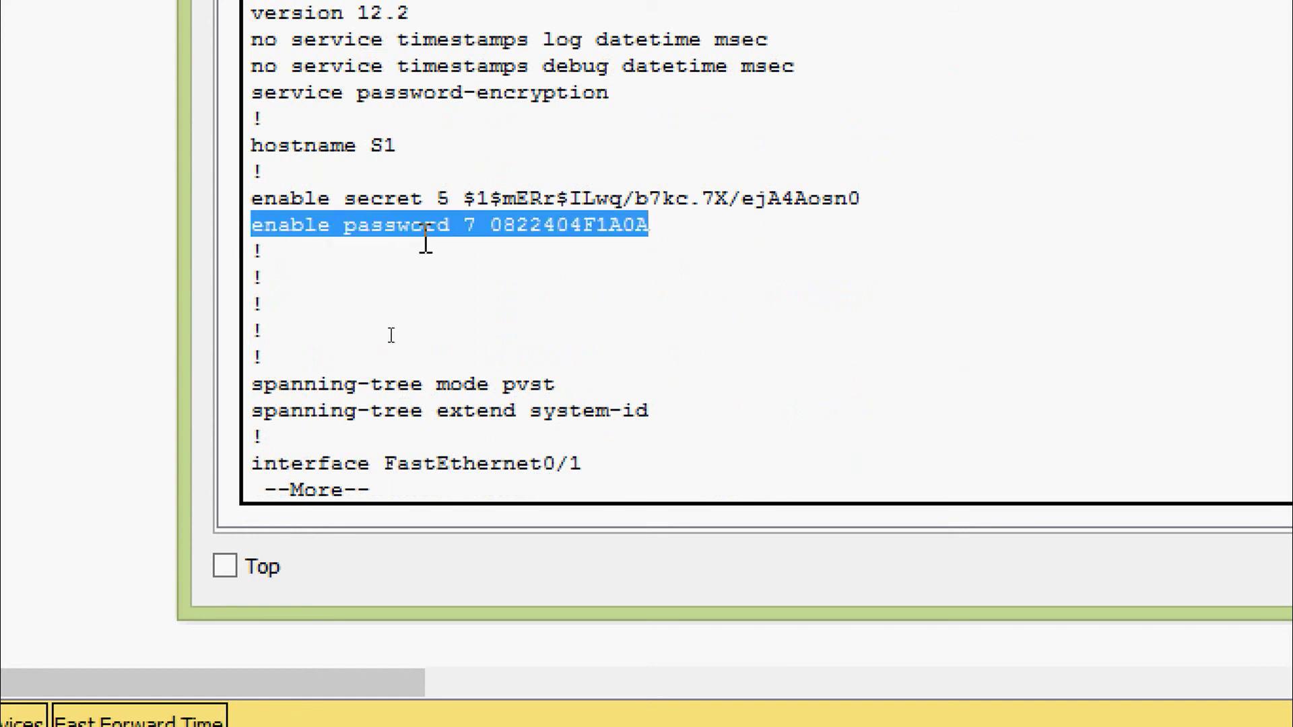
pyautogui.click(496, 228)
pyautogui.doubleClick(496, 228)
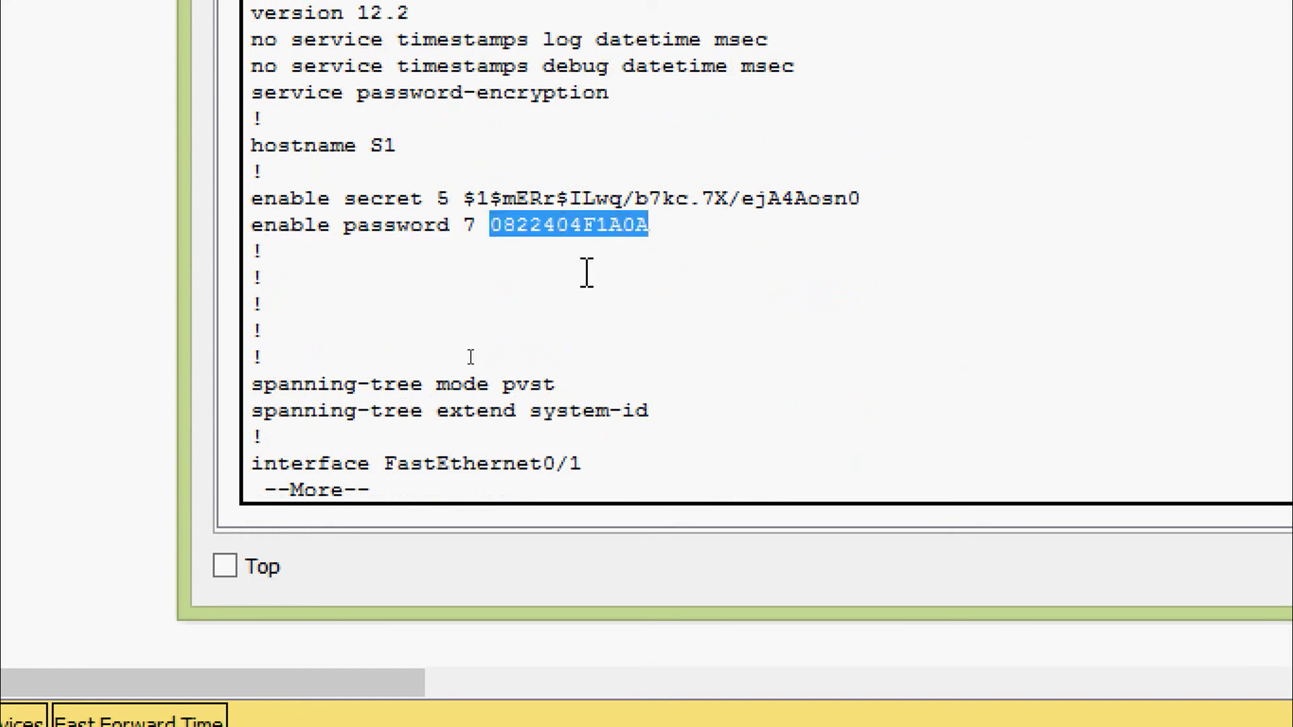
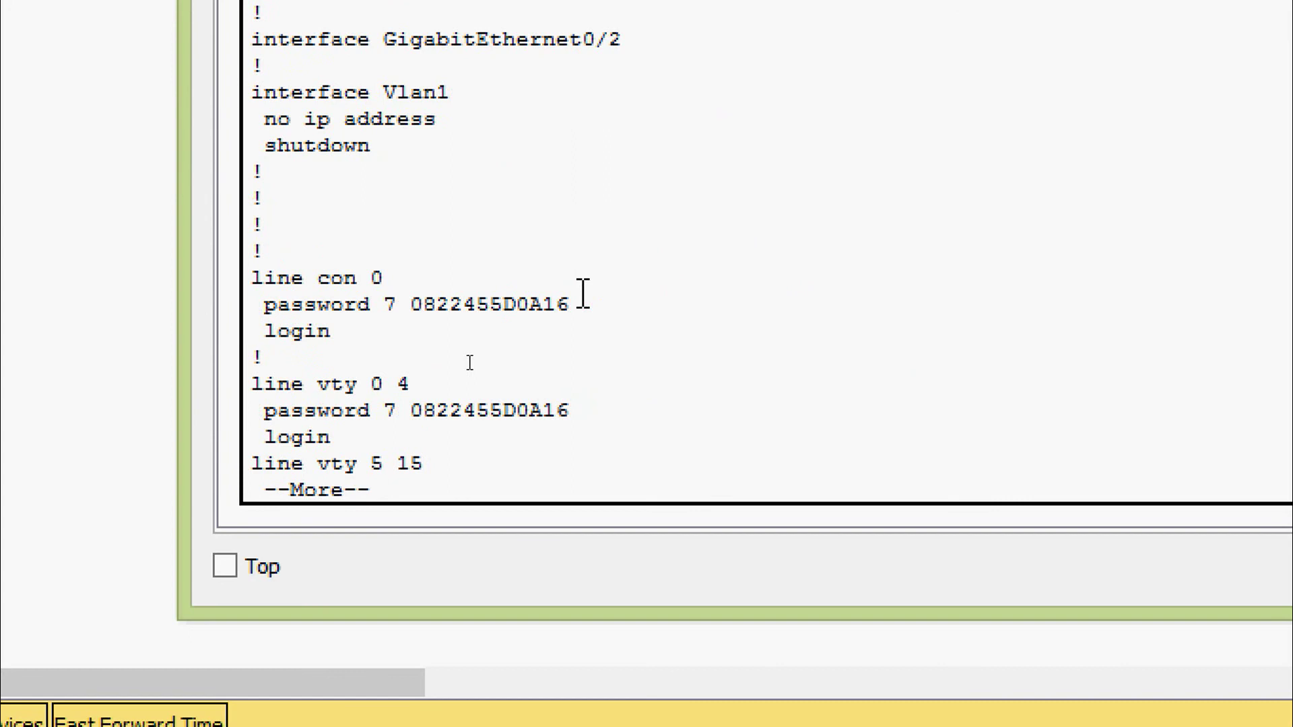
pyautogui.press('space')
# Page to the end of the running-config, highlighting the encrypted console, vty 0 4 and vty 5 15 passwords
pyautogui.scroll(2, 577, 291)
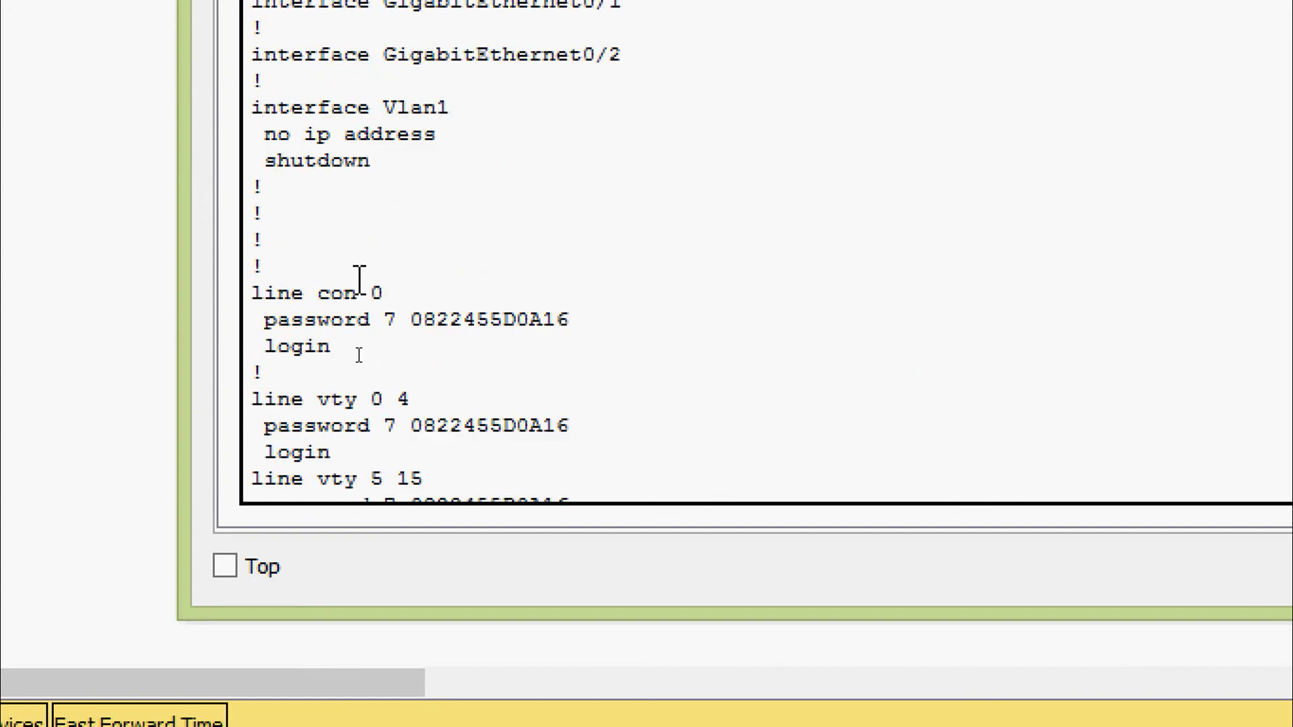
pyautogui.moveTo(399, 320); pyautogui.dragTo(560, 323)
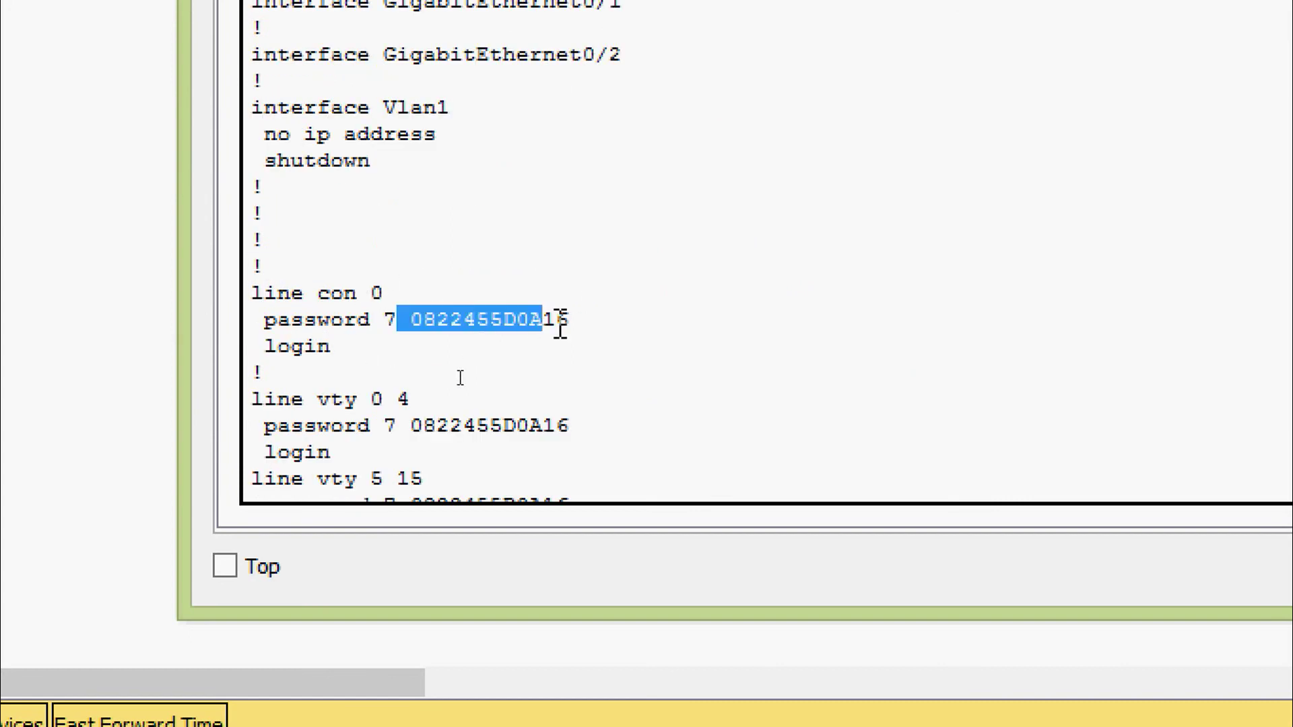
pyautogui.scroll(-2, 269, 407)
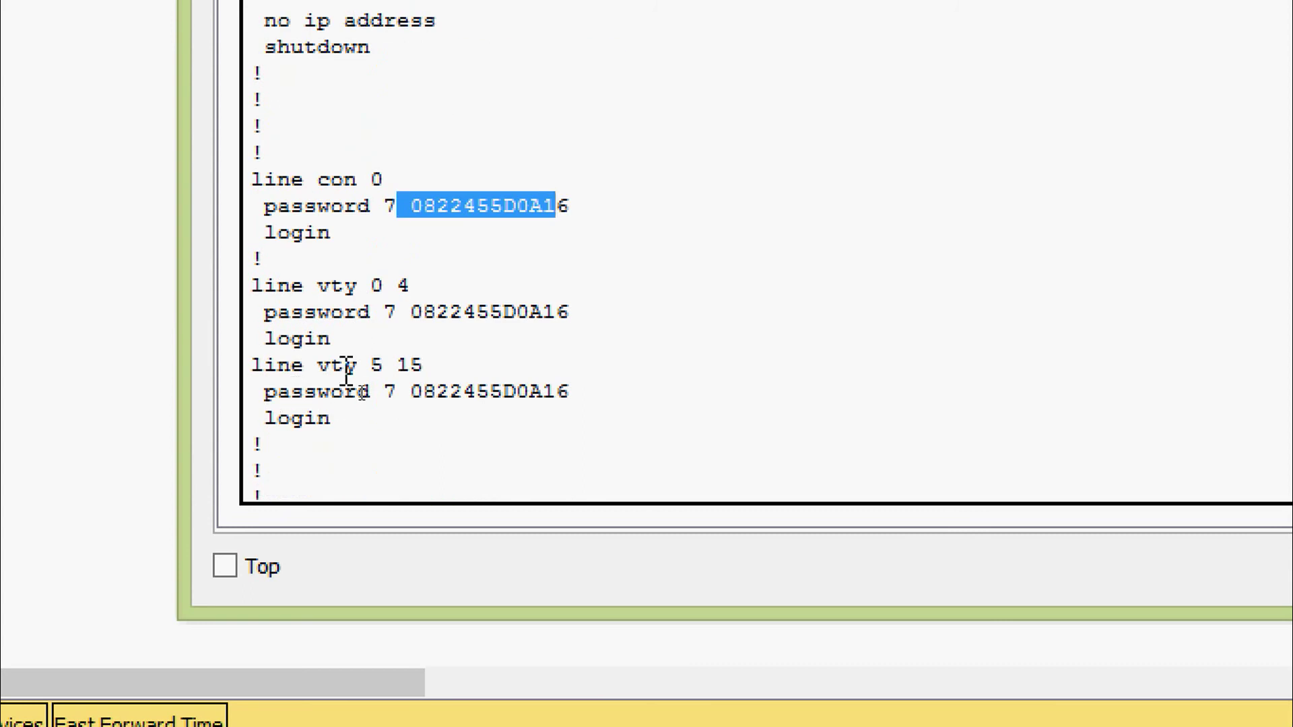
pyautogui.moveTo(408, 312); pyautogui.dragTo(562, 318)
pyautogui.click(410, 391)
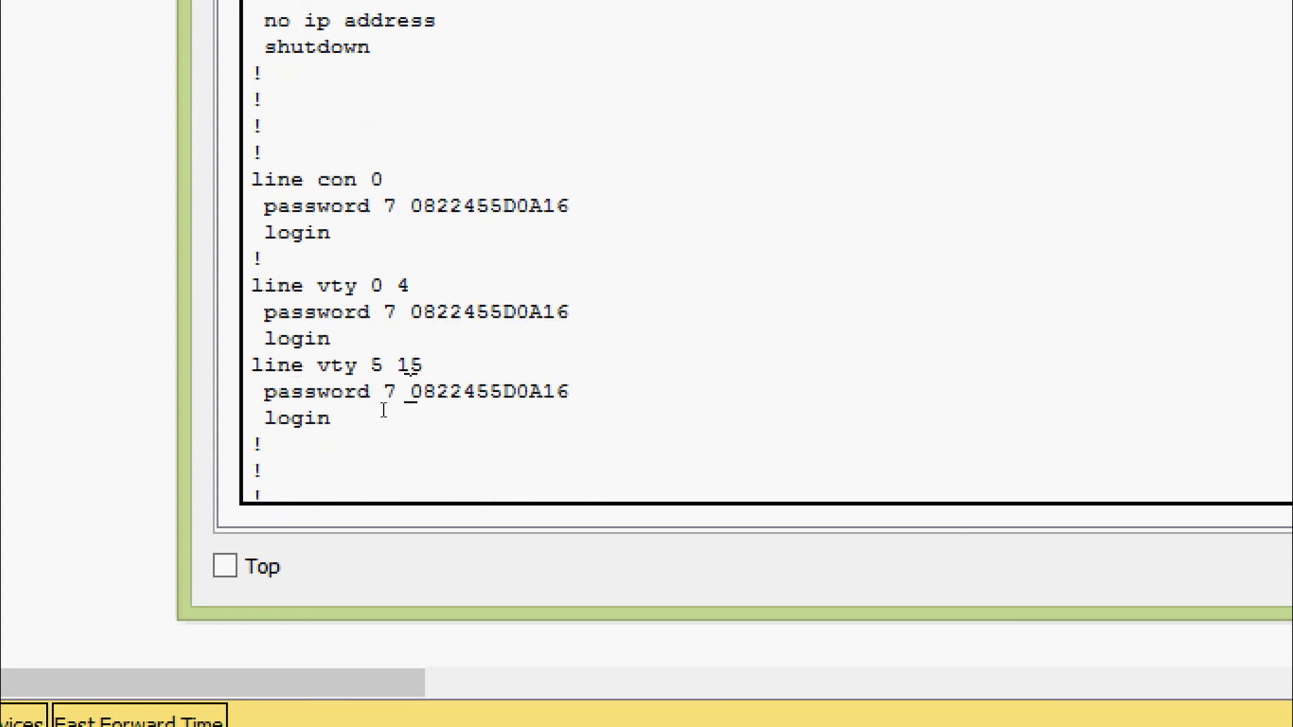
pyautogui.moveTo(410, 391); pyautogui.dragTo(586, 386)
pyautogui.click(590, 390)
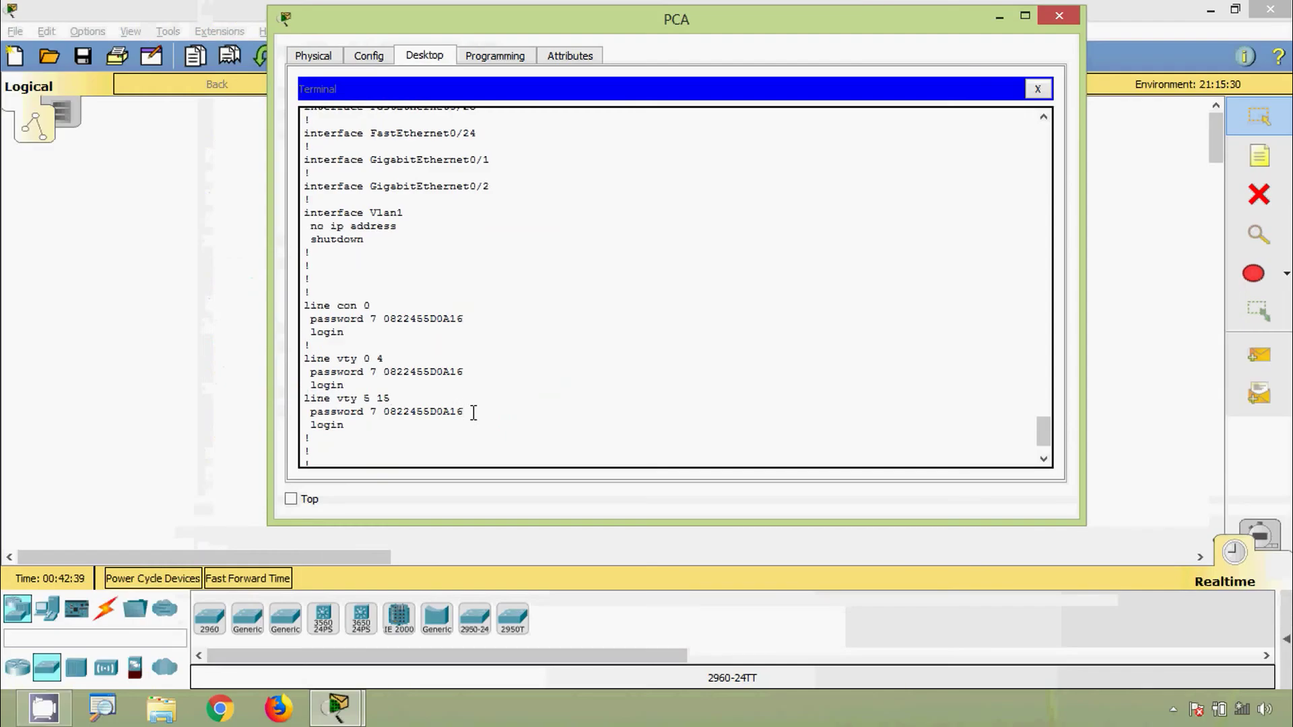
pyautogui.scroll(-3, 880, 424)
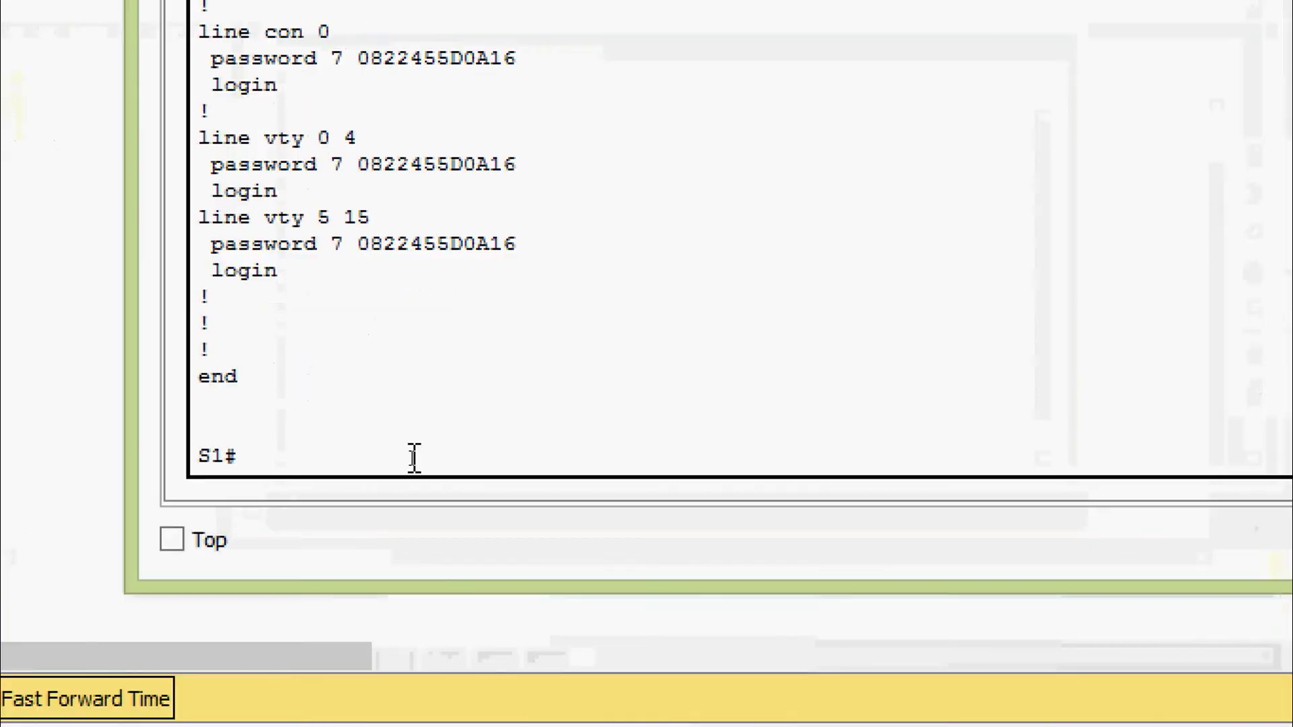
# Enter global configuration mode with conf t
pyautogui.write('conf')
pyautogui.press('Tab')
pyautogui.write('t')
pyautogui.press('Tab')
pyautogui.press('Return')
pyautogui.press('Return')
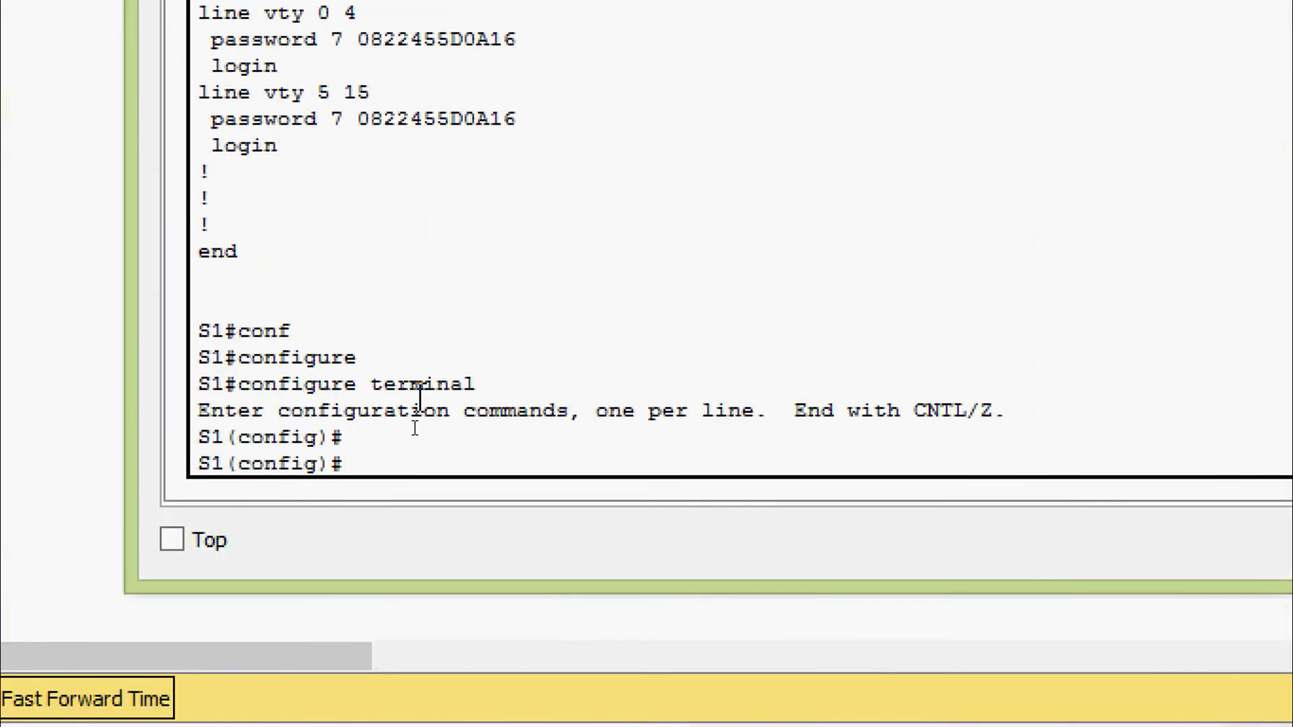
# Set banner motd to '$ THis is a secure system. Authorized access Only! $', fixing typos
pyautogui.write('ban')
pyautogui.press('Tab')
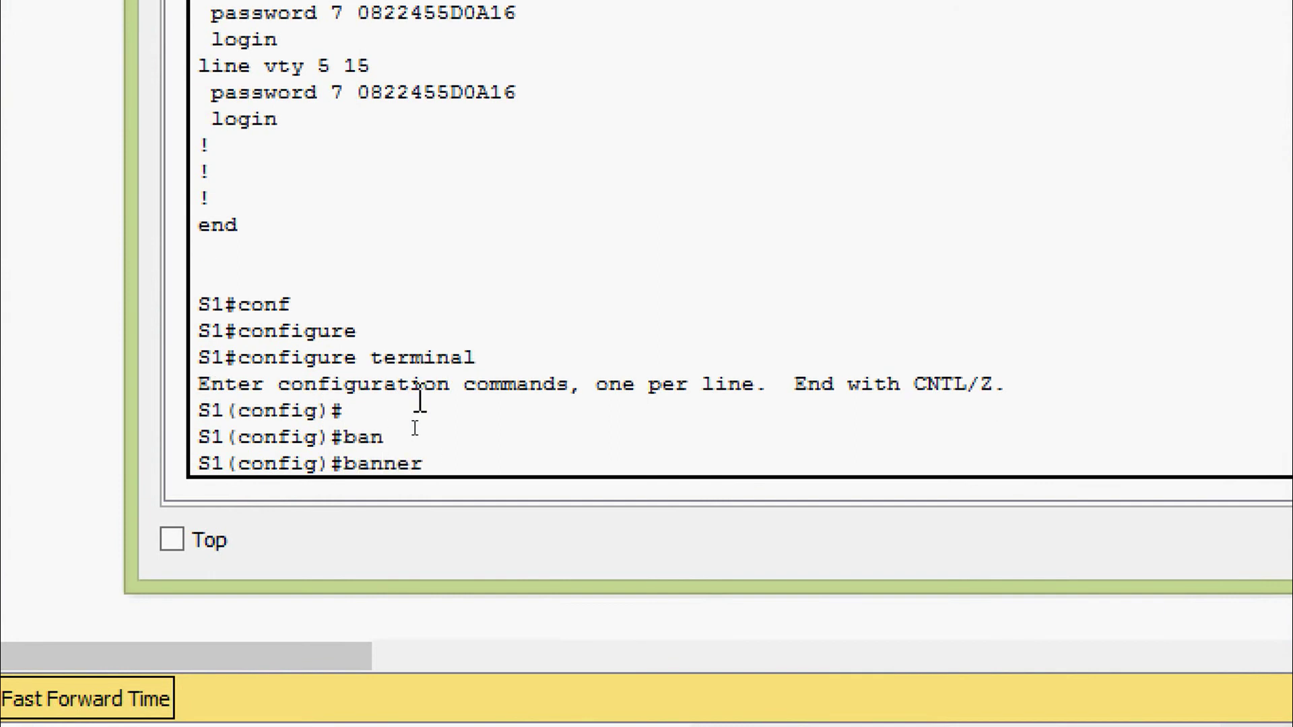
pyautogui.write('mo')
pyautogui.press('Tab')
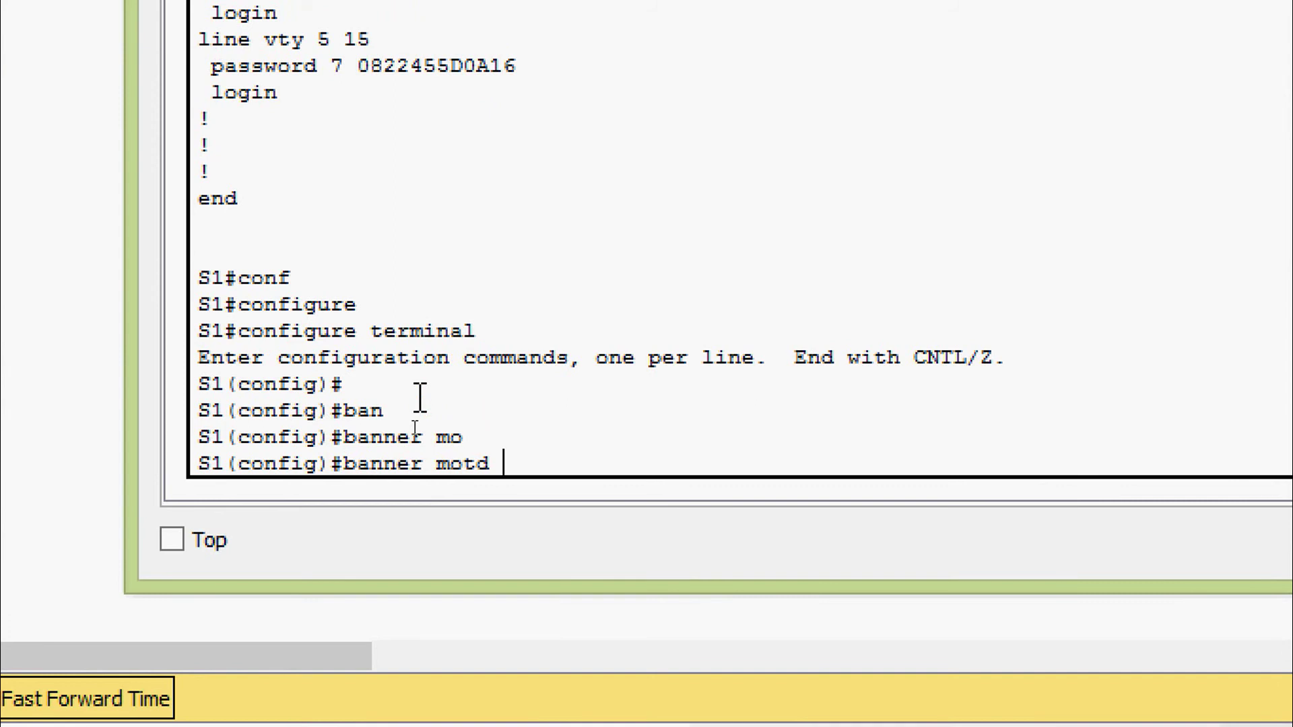
pyautogui.write('$ THis s')
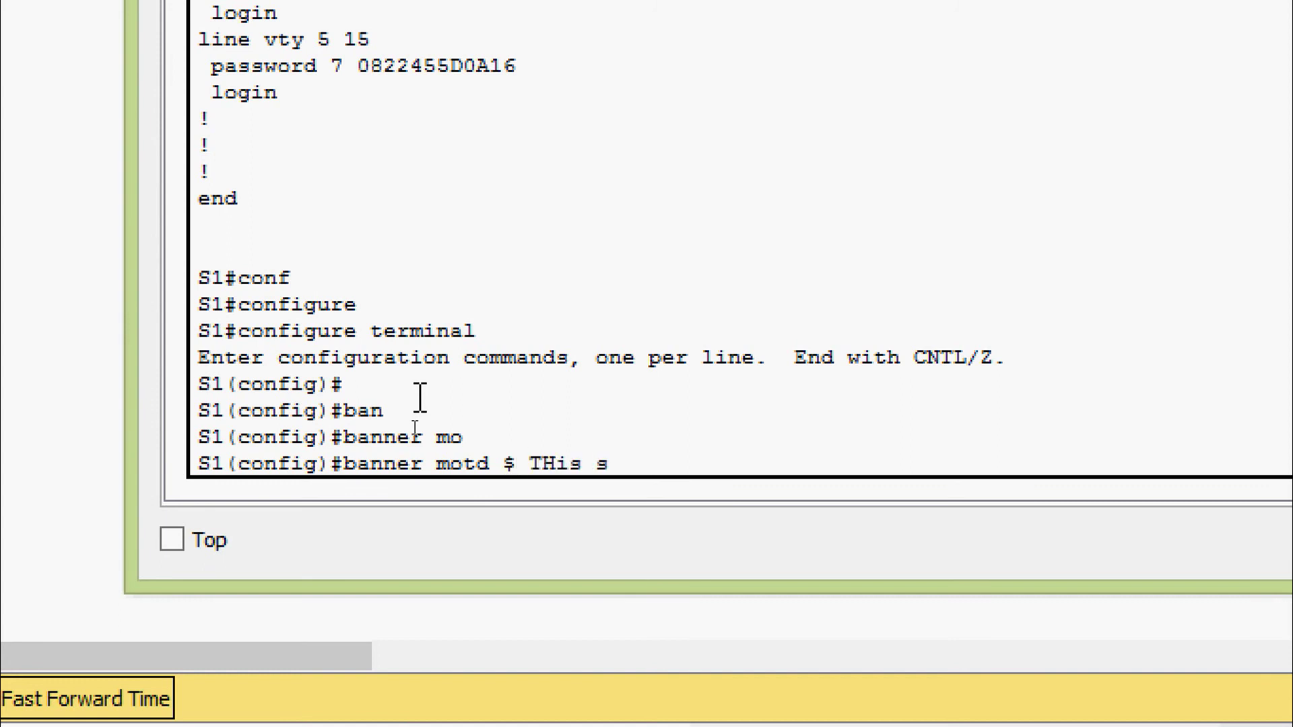
pyautogui.press('BackSpace')
pyautogui.write('is a secure syste')
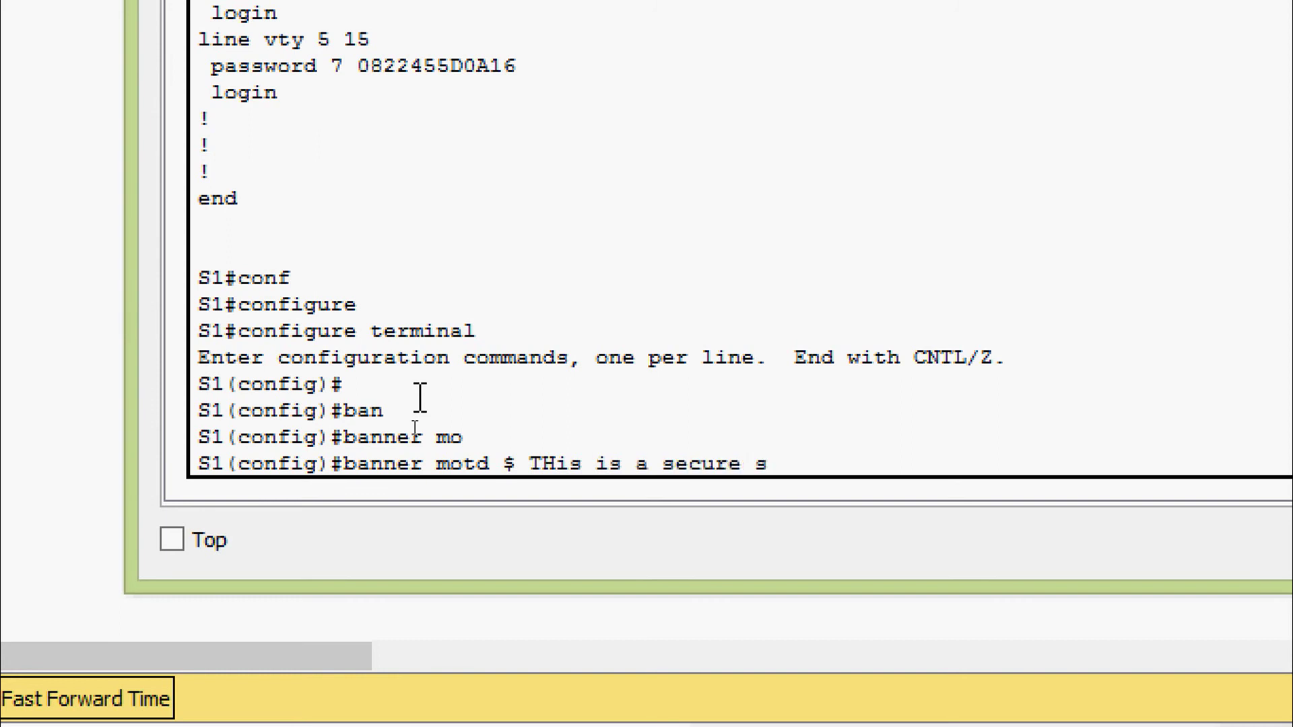
pyautogui.write('m.')
pyautogui.write('Authoru')
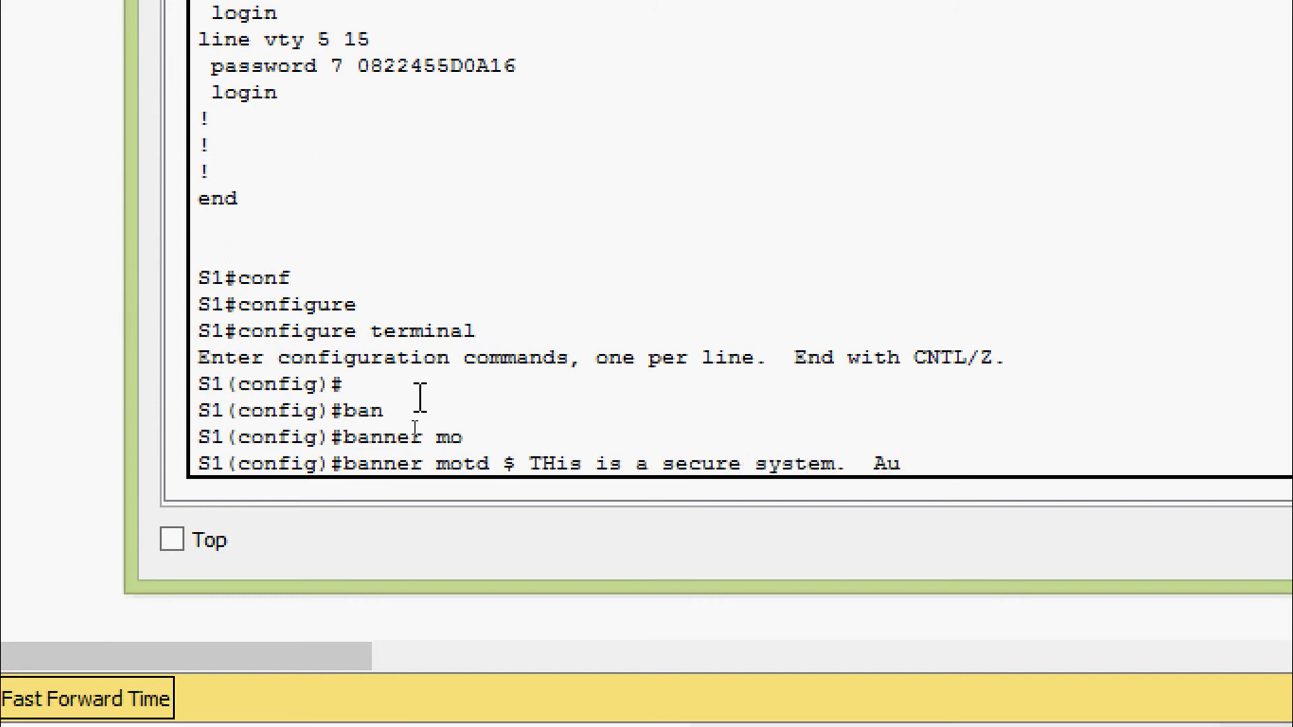
pyautogui.press('BackSpace')
pyautogui.write('iese')
pyautogui.press('BackSpace')
pyautogui.press('BackSpace')
pyautogui.press('BackSpace')
pyautogui.write('ze')
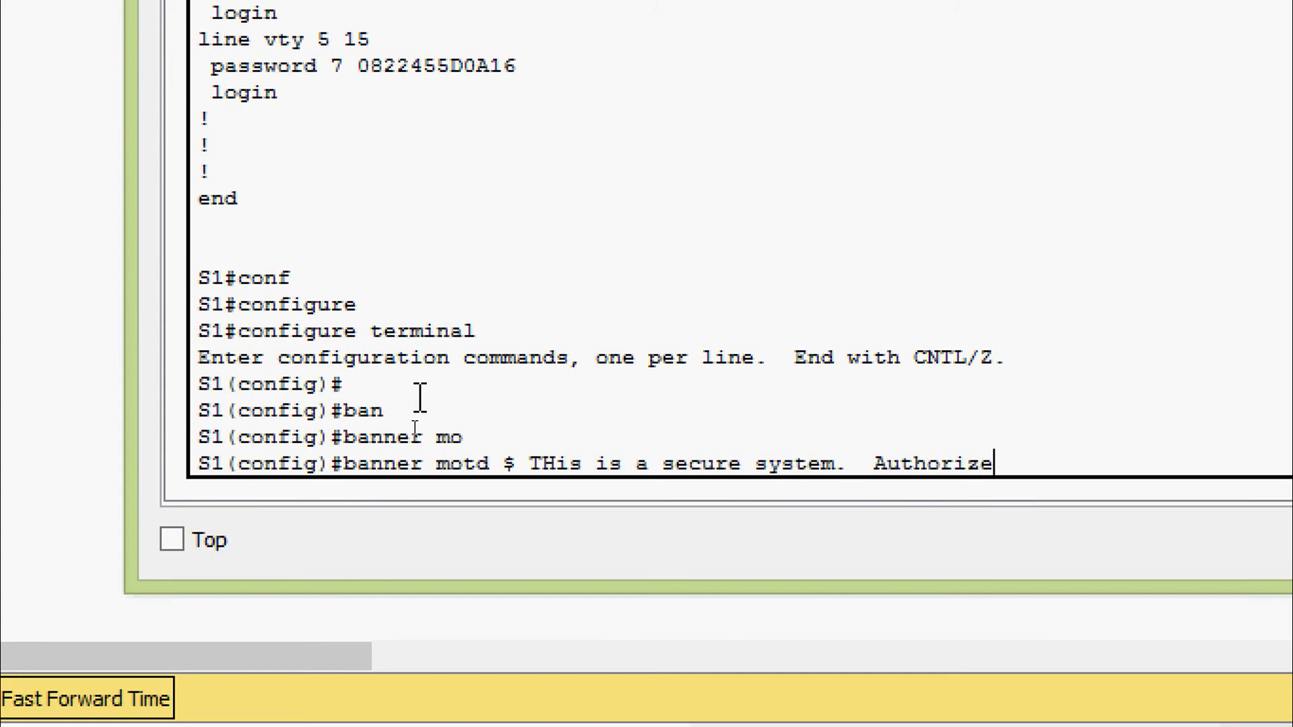
pyautogui.write('d access Only')
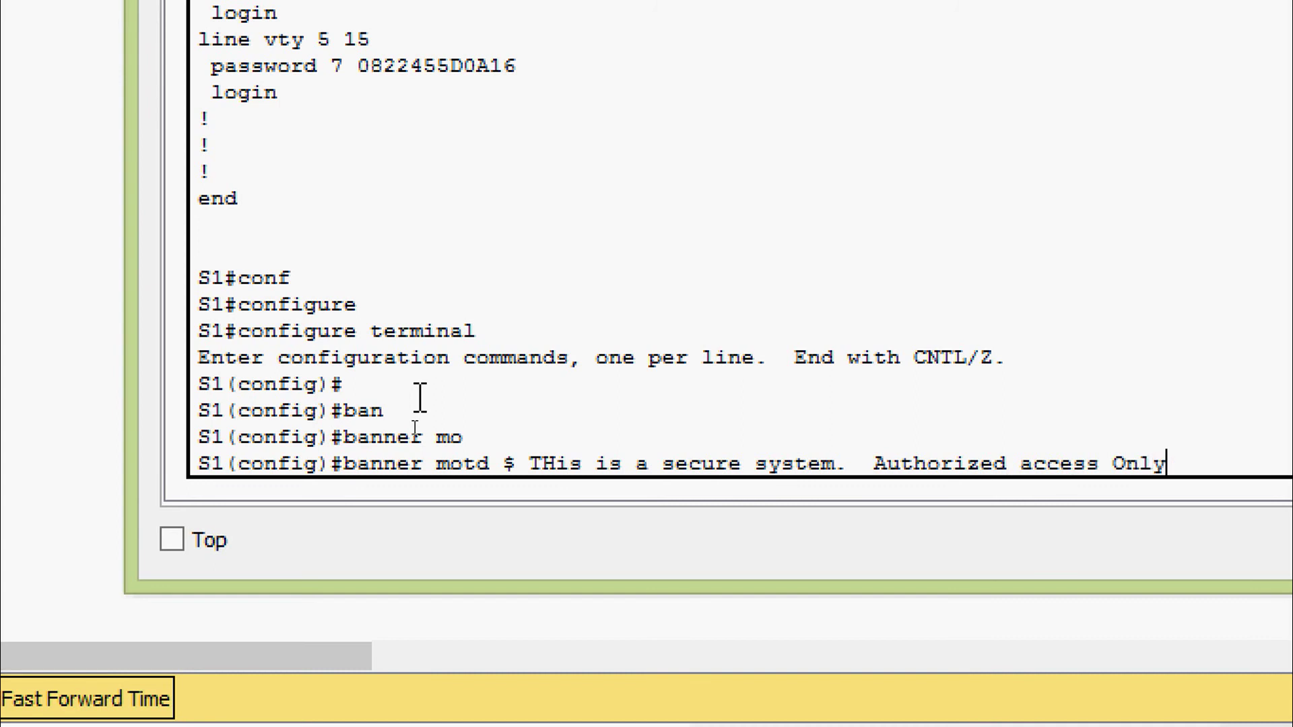
pyautogui.write('! $')
pyautogui.press('Return')
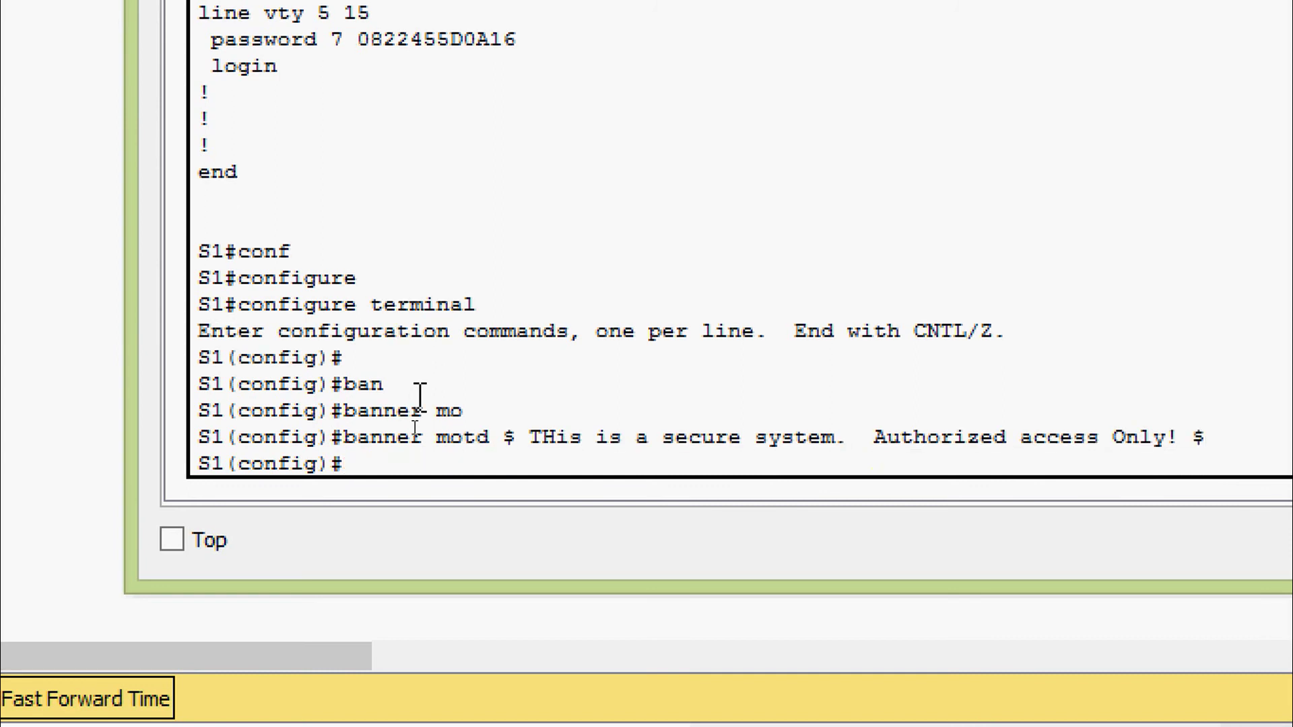
# Exit global configuration back to the S1# privileged prompt
pyautogui.write('exit')
pyautogui.press('Return')
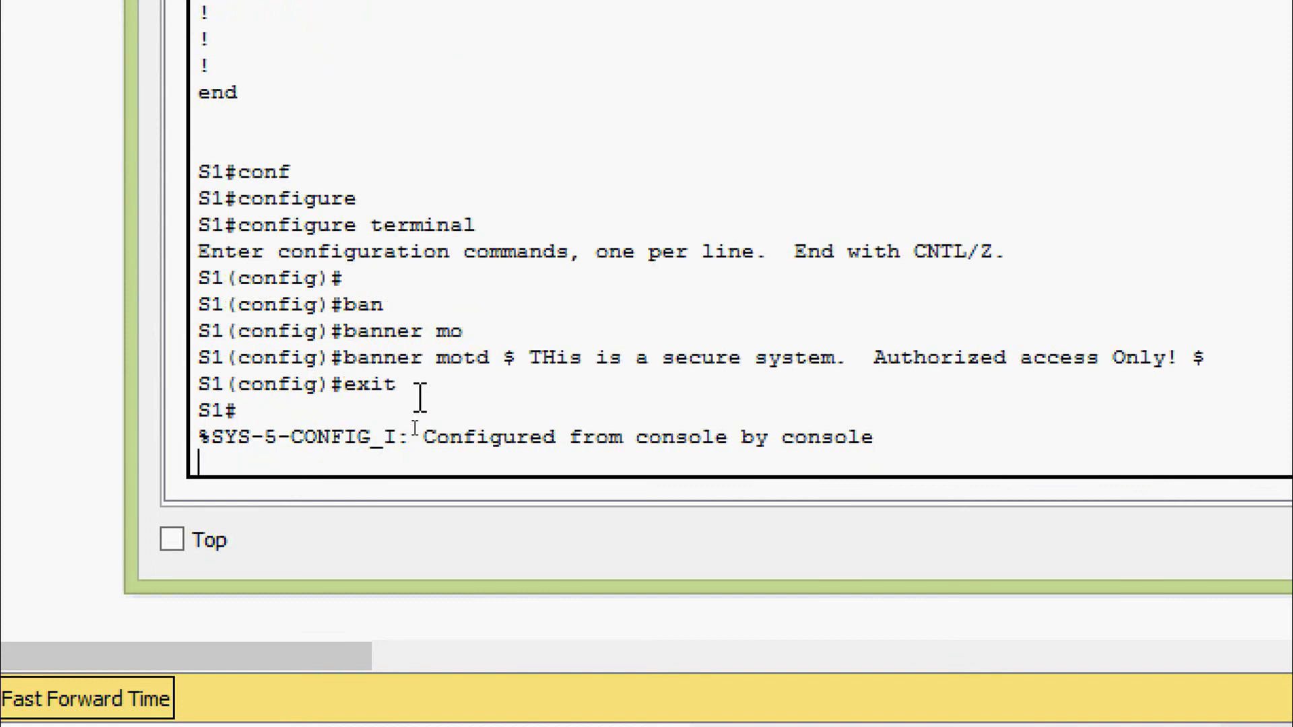
pyautogui.press('Return')
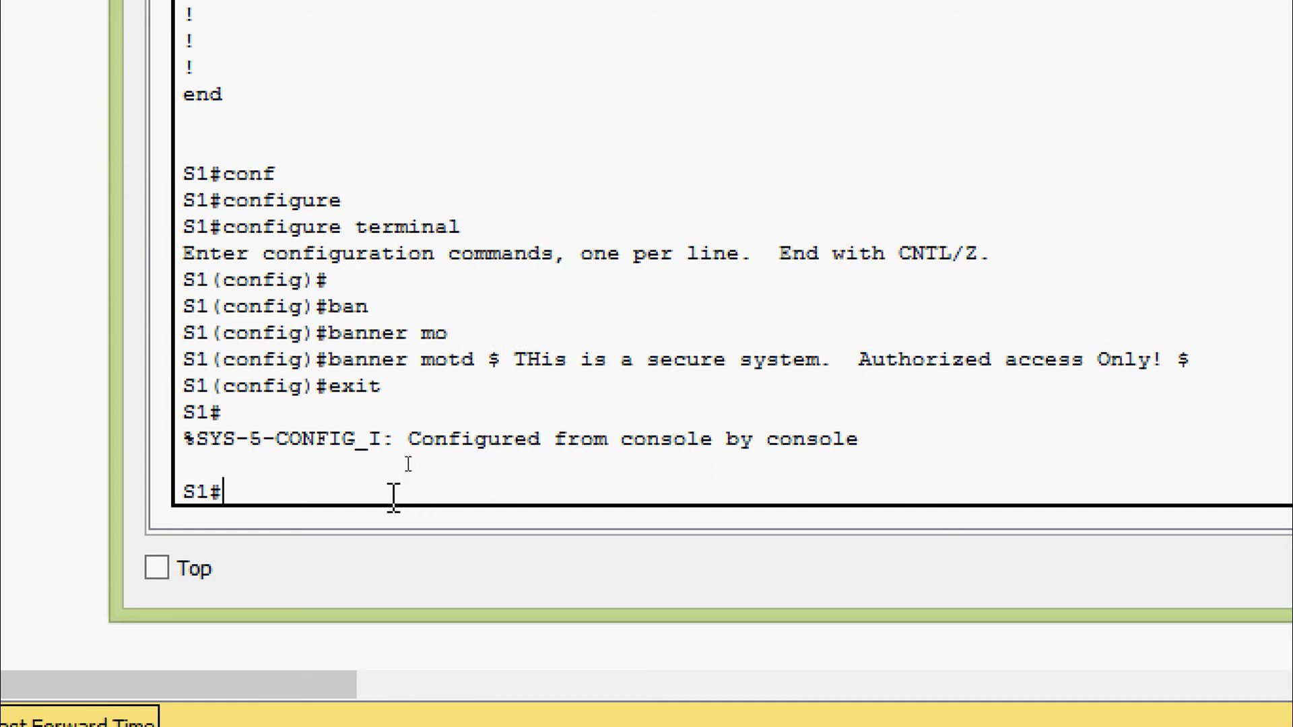
# Log out of S1 and reconnect so the MOTD banner appears above the password prompt
pyautogui.write('exit')
pyautogui.press('Return')
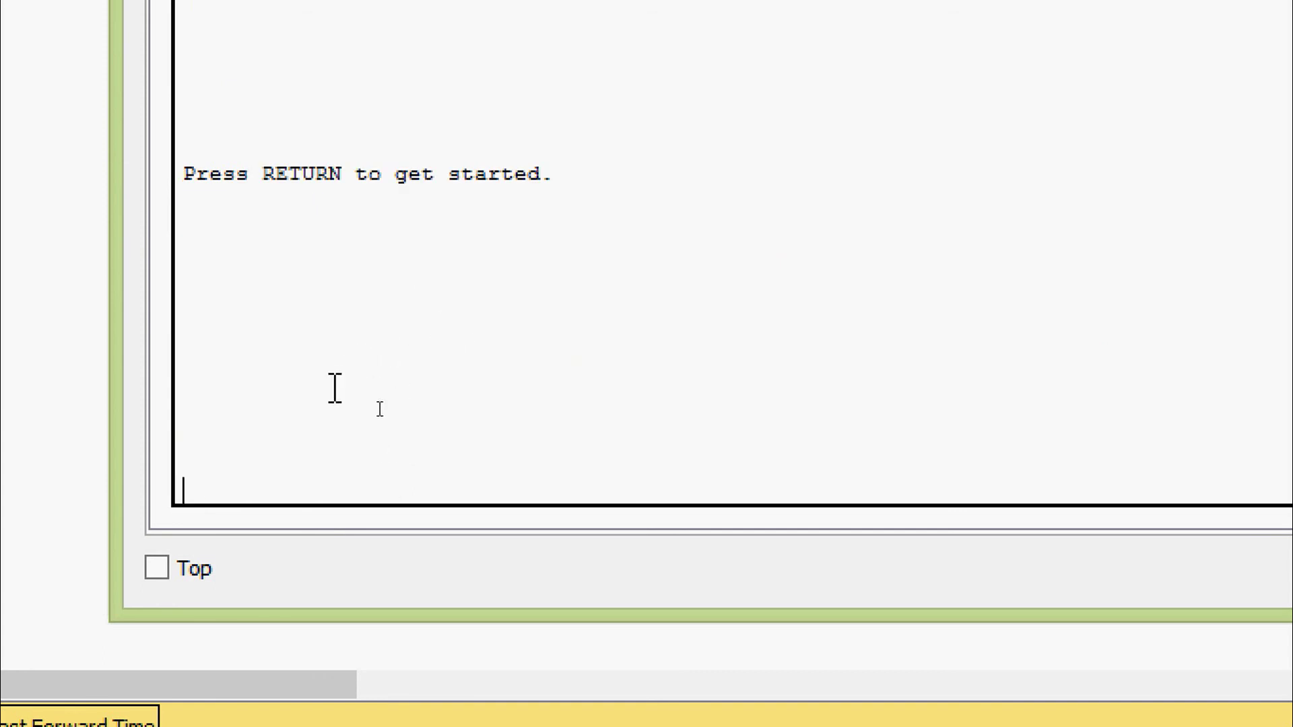
pyautogui.press('Return')
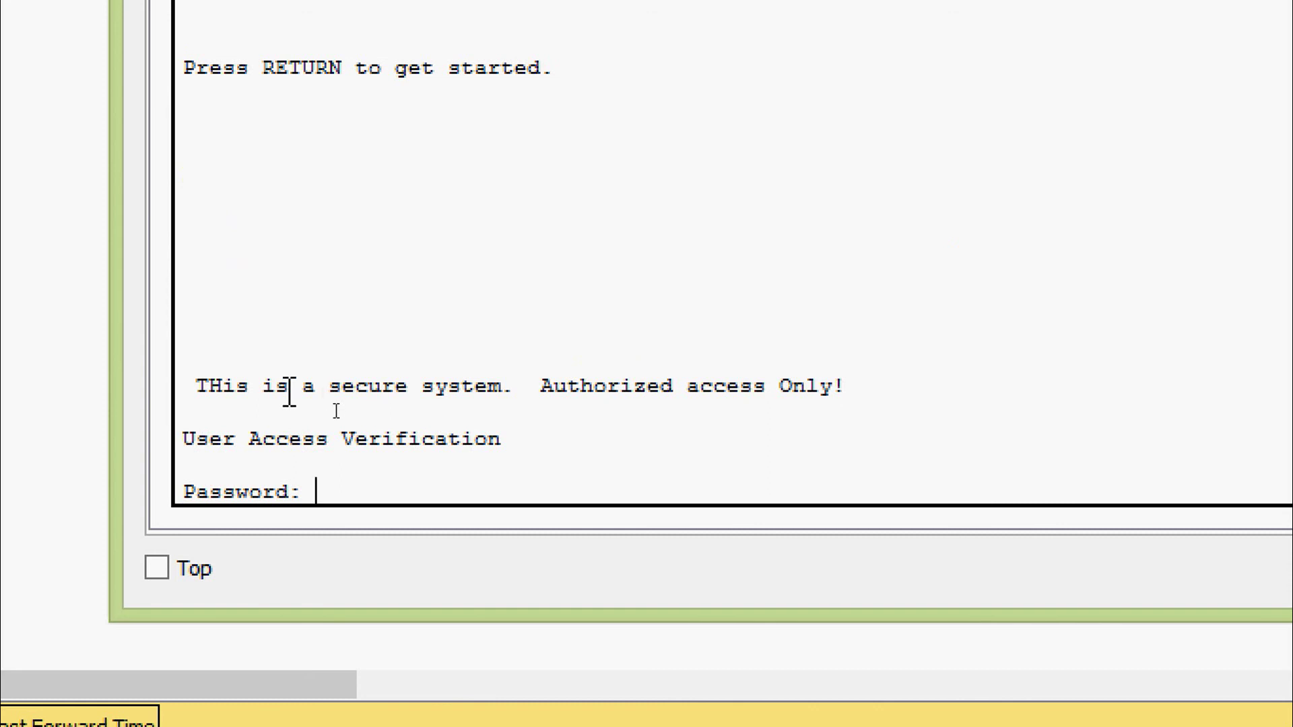
pyautogui.moveTo(190, 387); pyautogui.dragTo(855, 386)
pyautogui.click(855, 386)
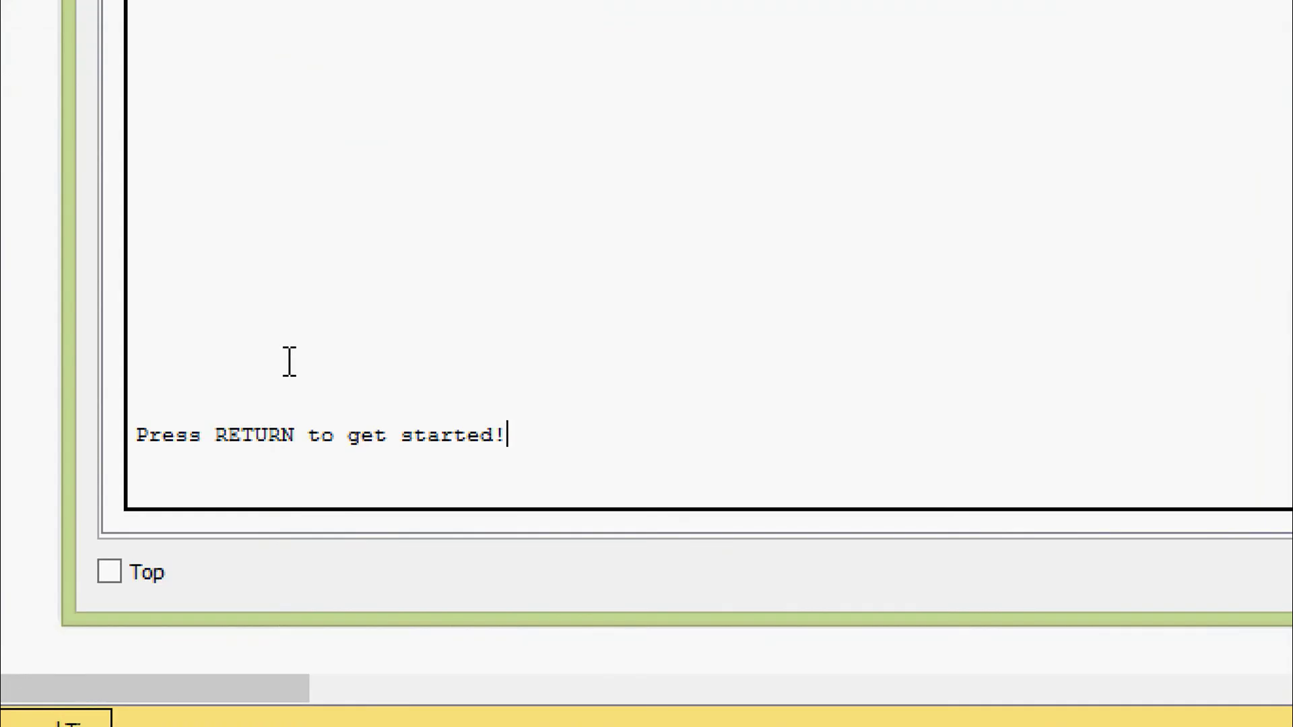
# Log in with the console password and enter privileged mode with enable and its password
pyautogui.press('Return')
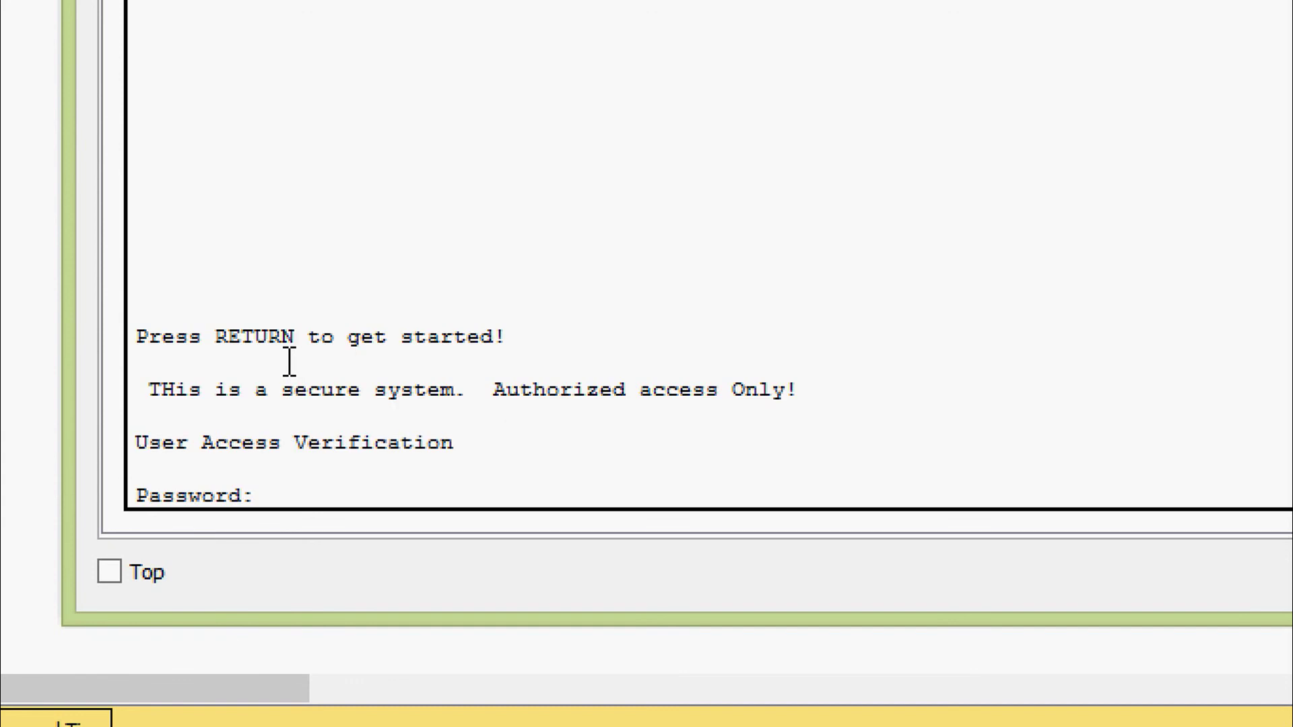
pyautogui.press('Return')
pyautogui.write('ena')
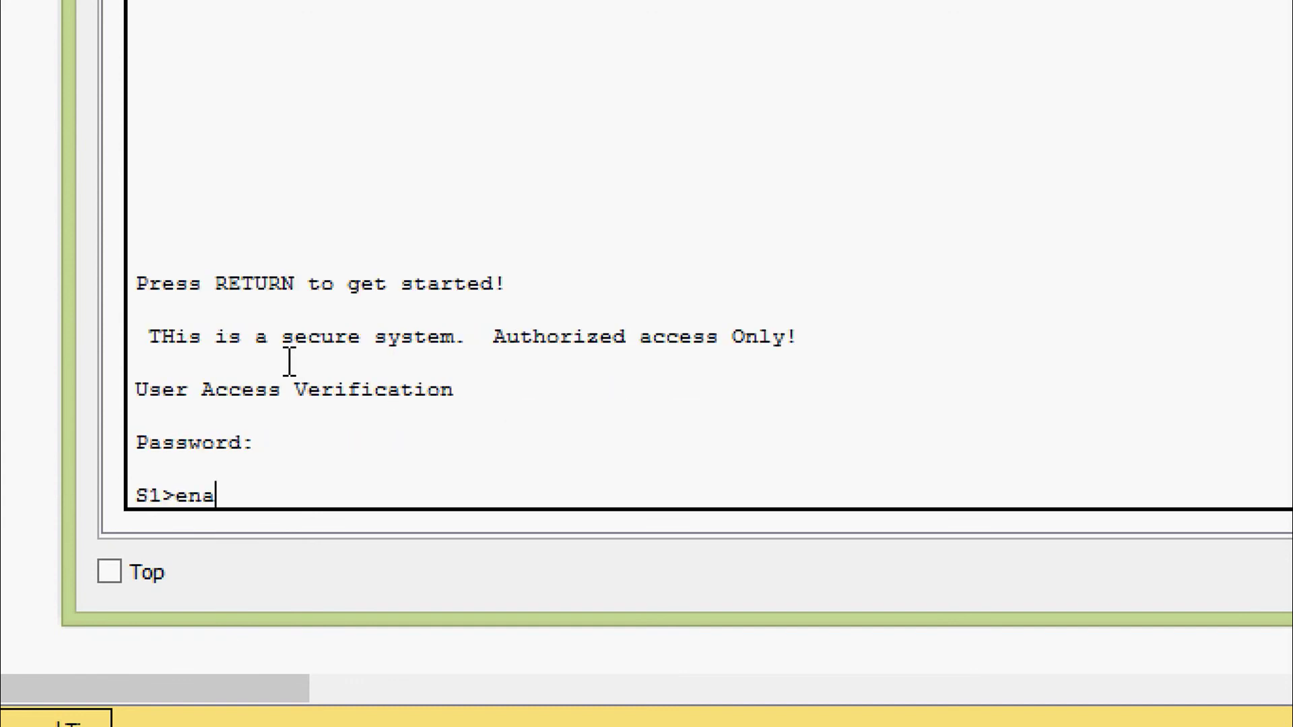
pyautogui.press('Tab')
pyautogui.press('Return')
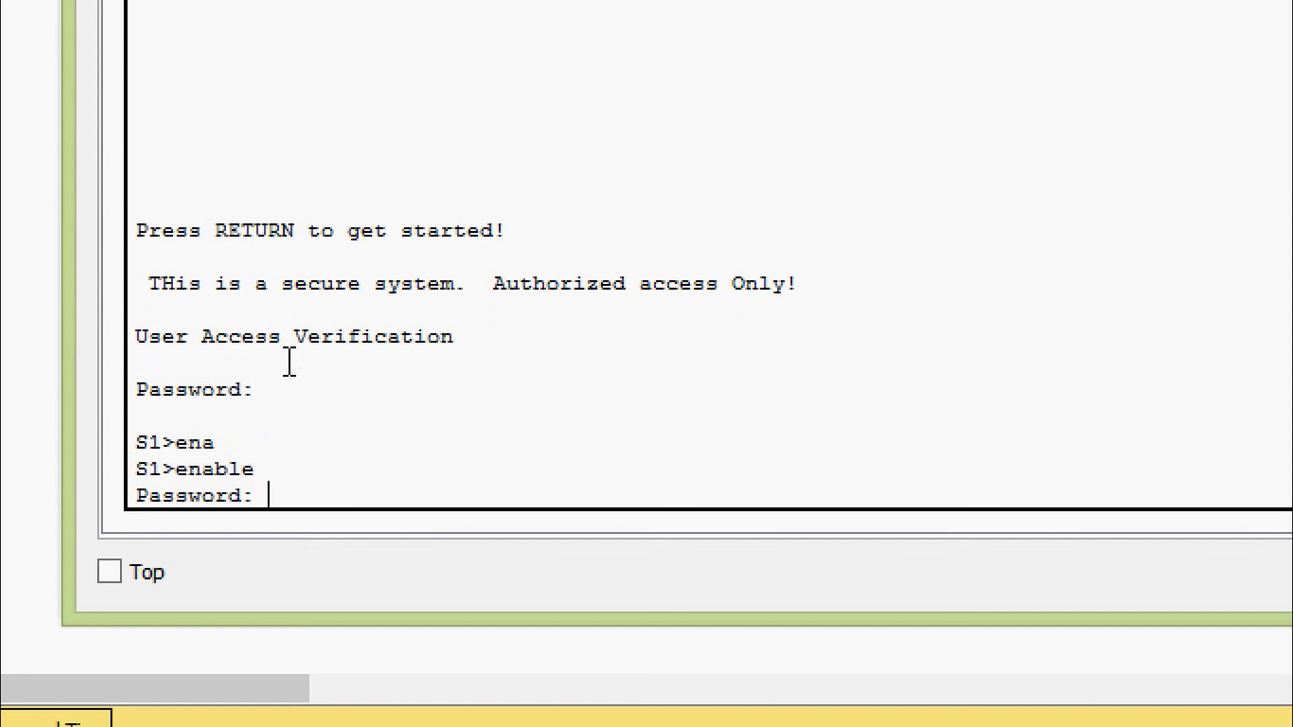
pyautogui.press('Return')
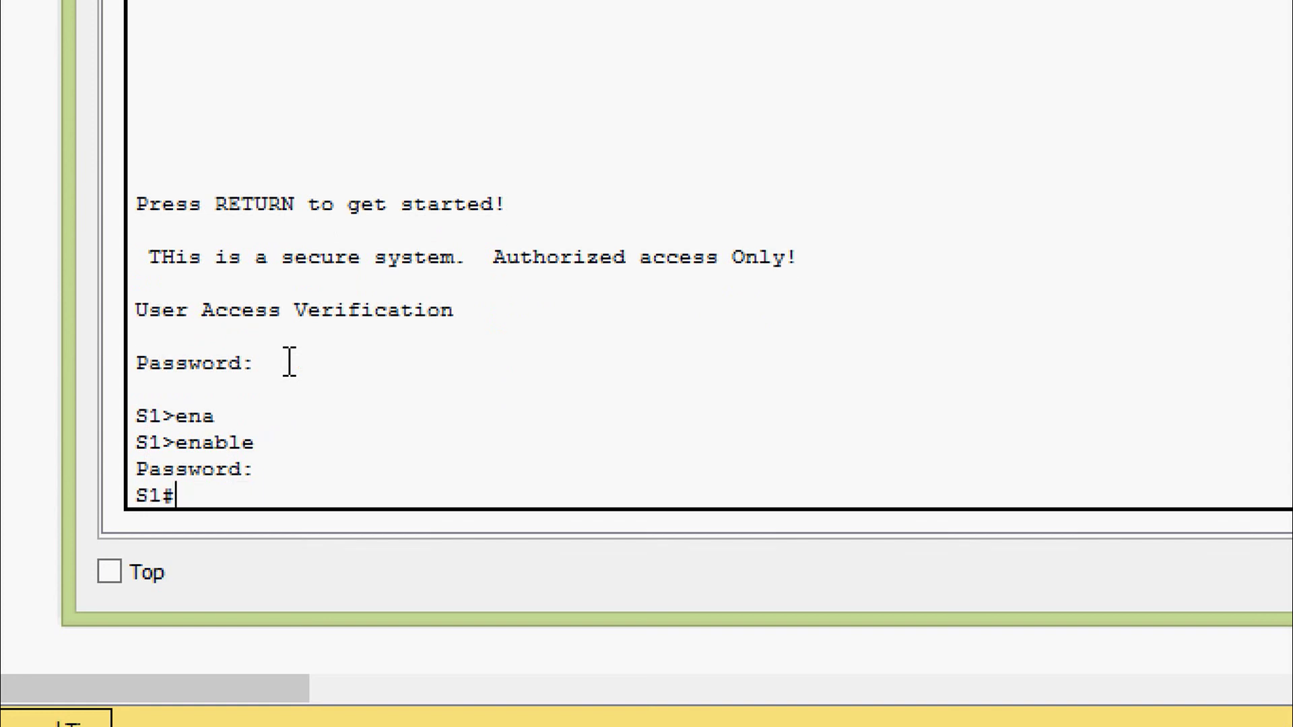
# Run show startup-config, which reports startup-config is not present
pyautogui.write('sh')
pyautogui.press('Tab')
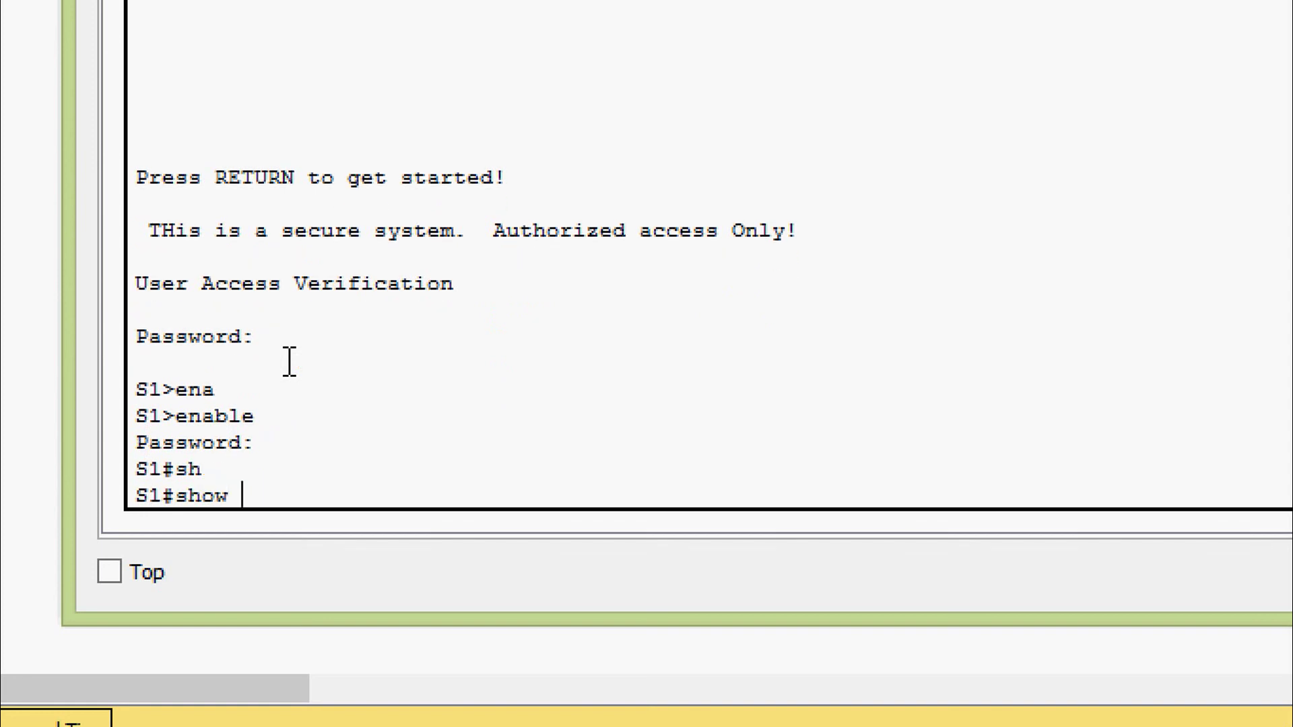
pyautogui.write('st')
pyautogui.press('Tab')
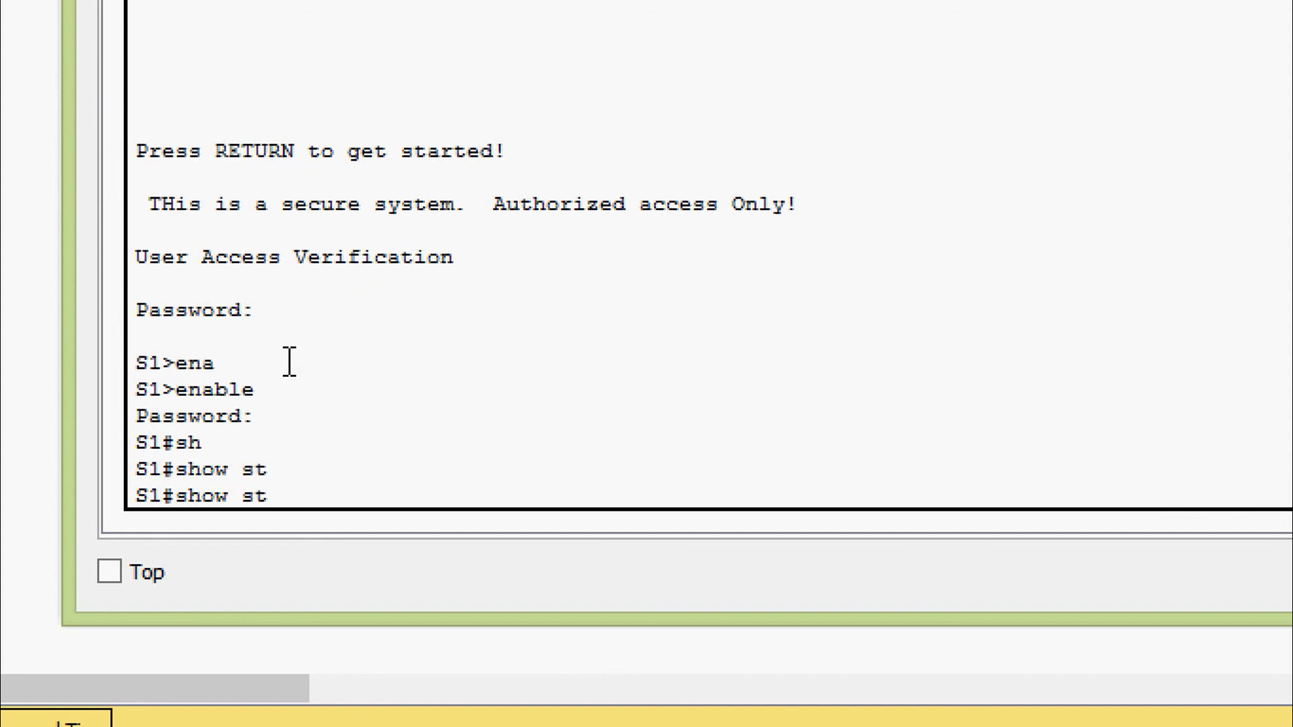
pyautogui.write('art')
pyautogui.press('Tab')
pyautogui.press('Return')
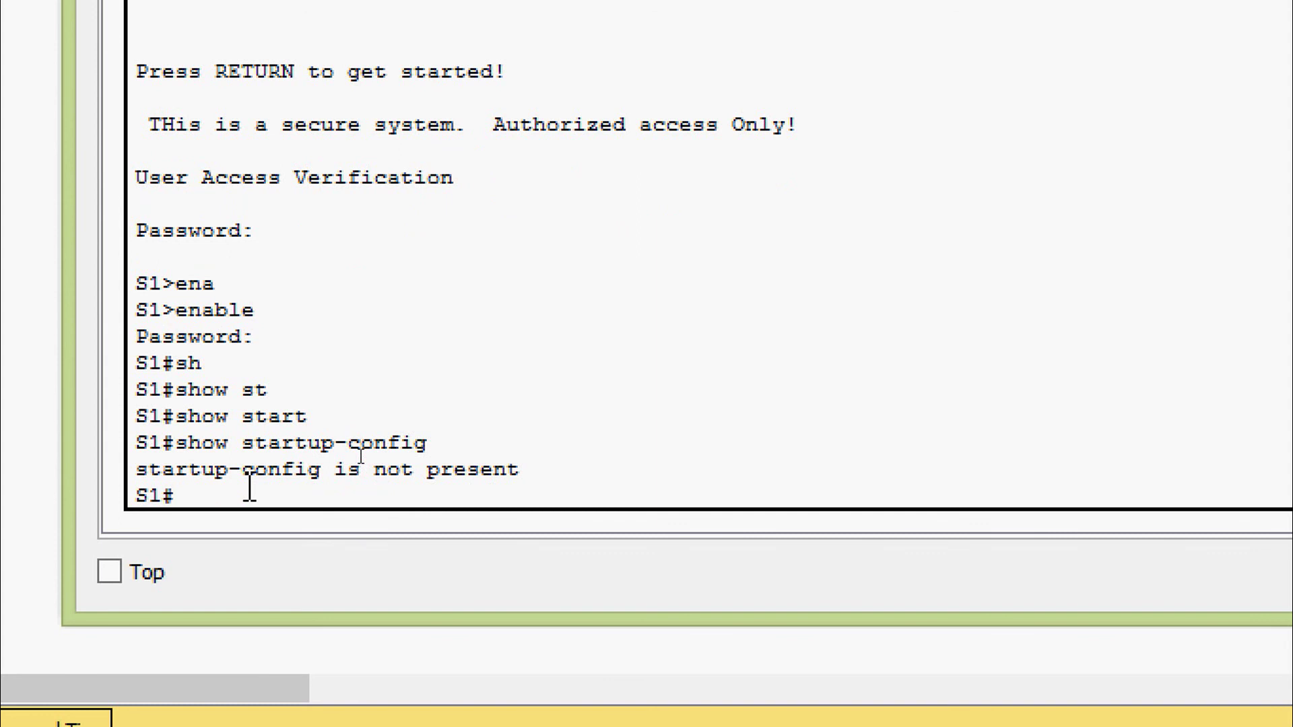
# Run copy running-config startup-config, accepting the default filename, until Building configuration... [OK] appears
pyautogui.write('cop')
pyautogui.press('Tab')
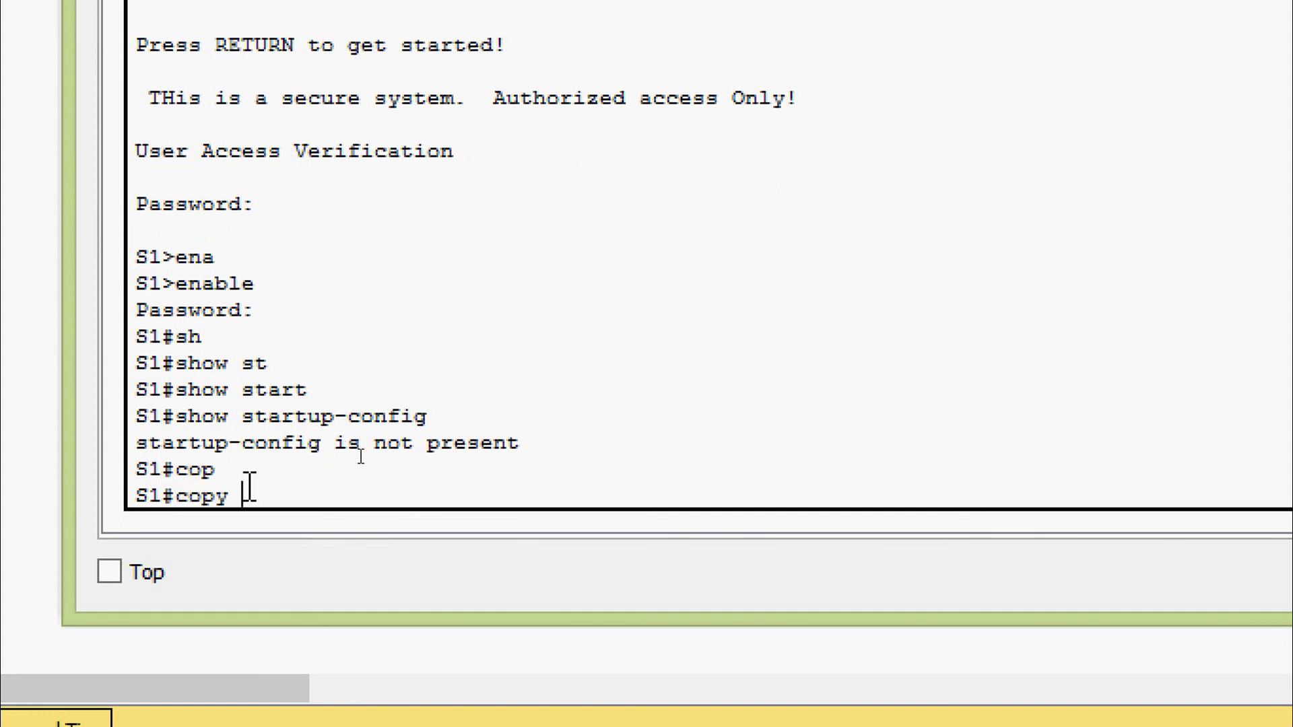
pyautogui.write('r')
pyautogui.press('Tab')
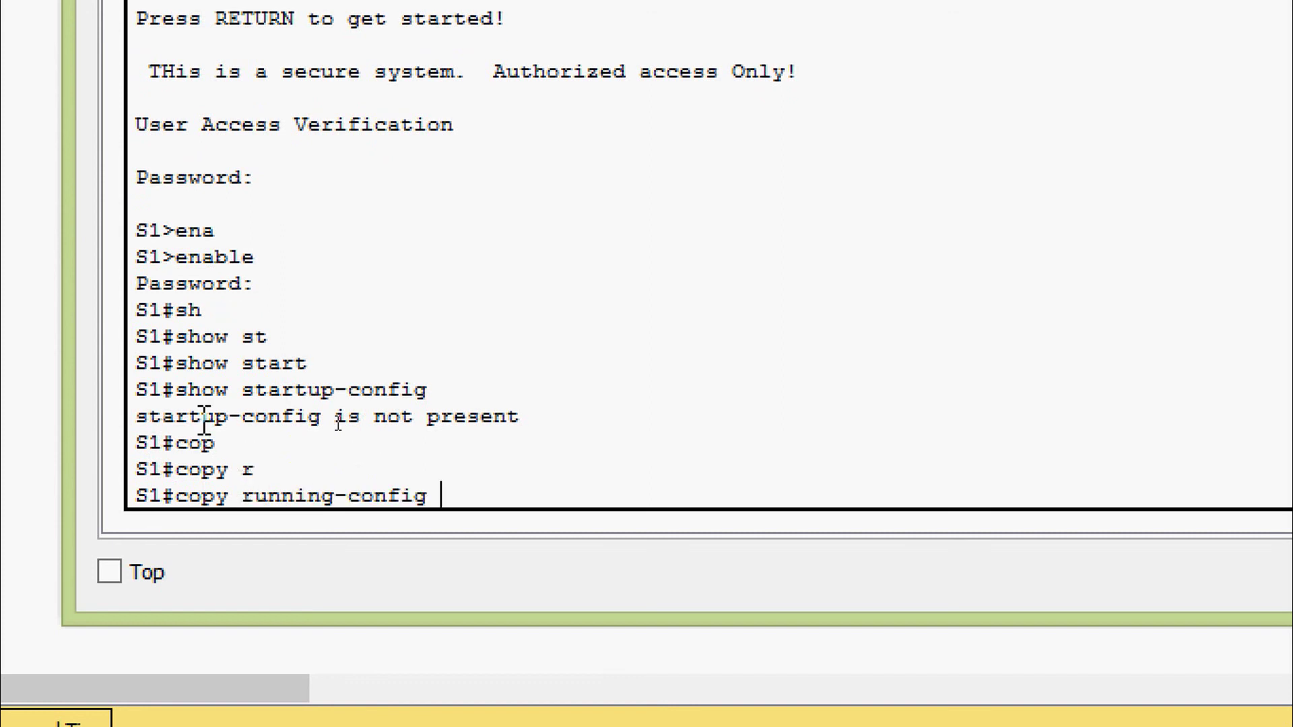
pyautogui.write('?')
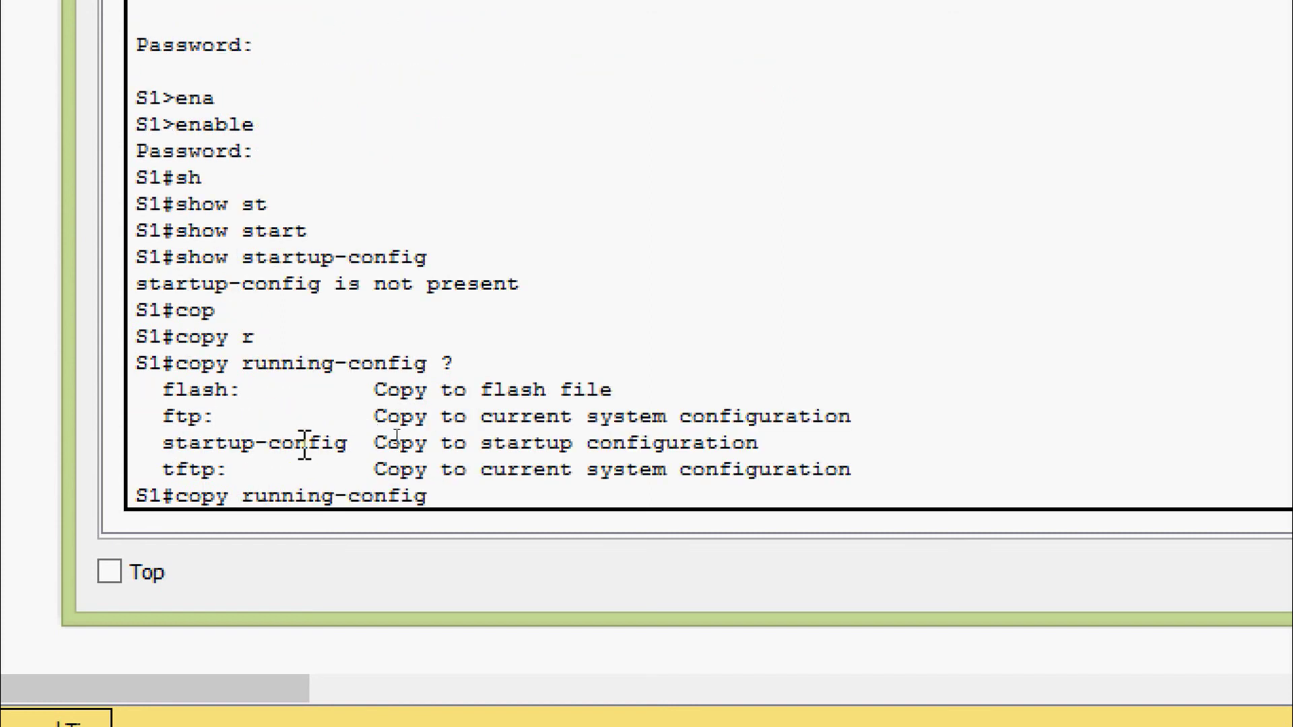
pyautogui.write('st')
pyautogui.press('Tab')
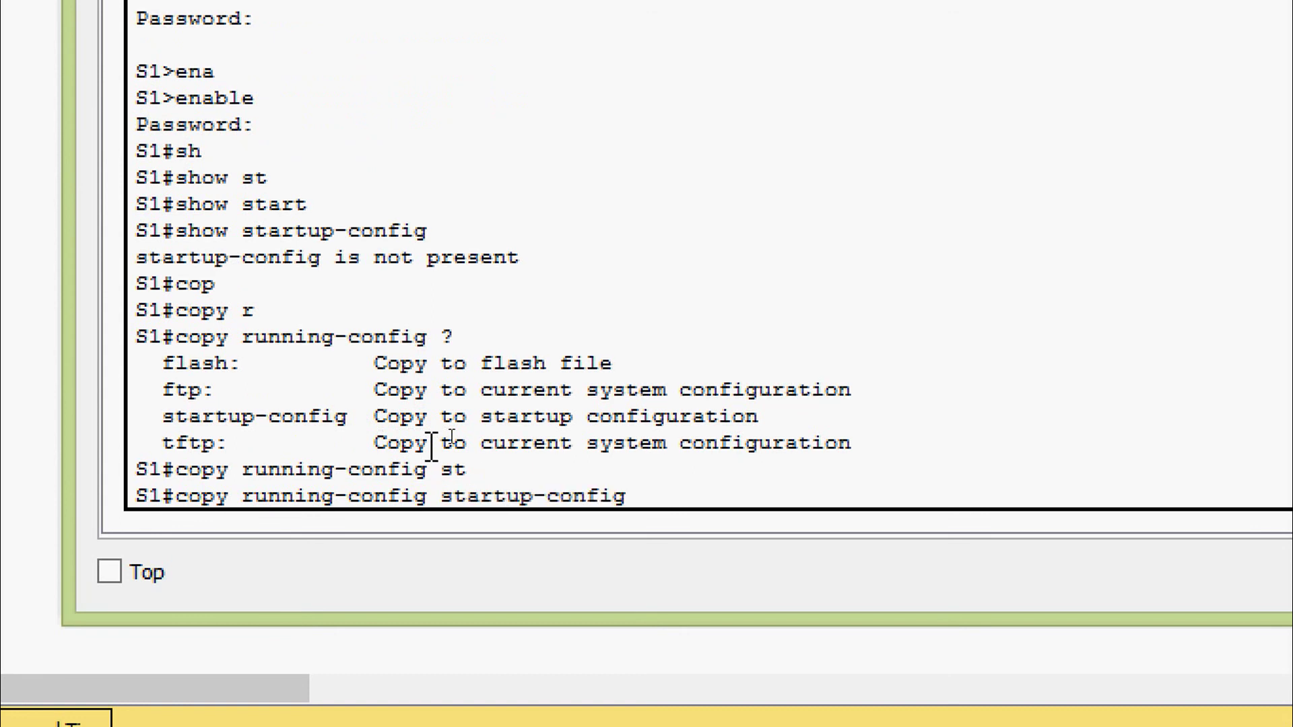
pyautogui.press('Return')
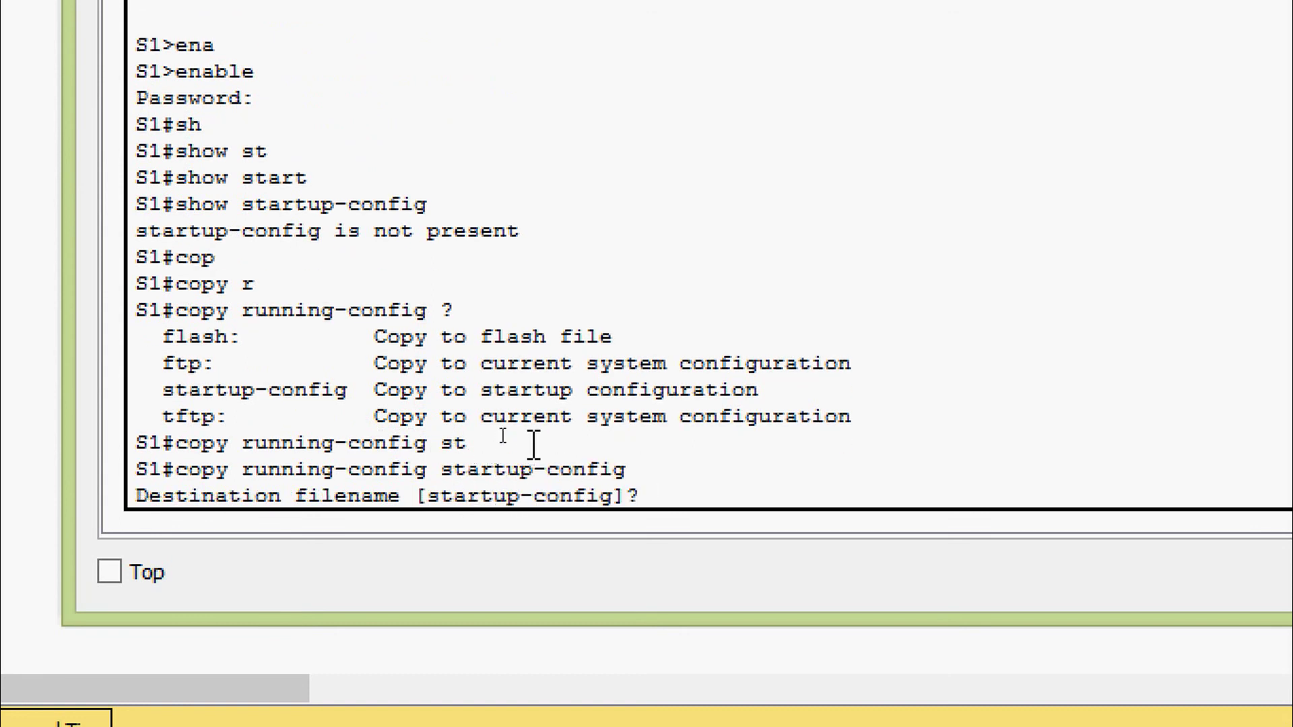
pyautogui.press('Return')
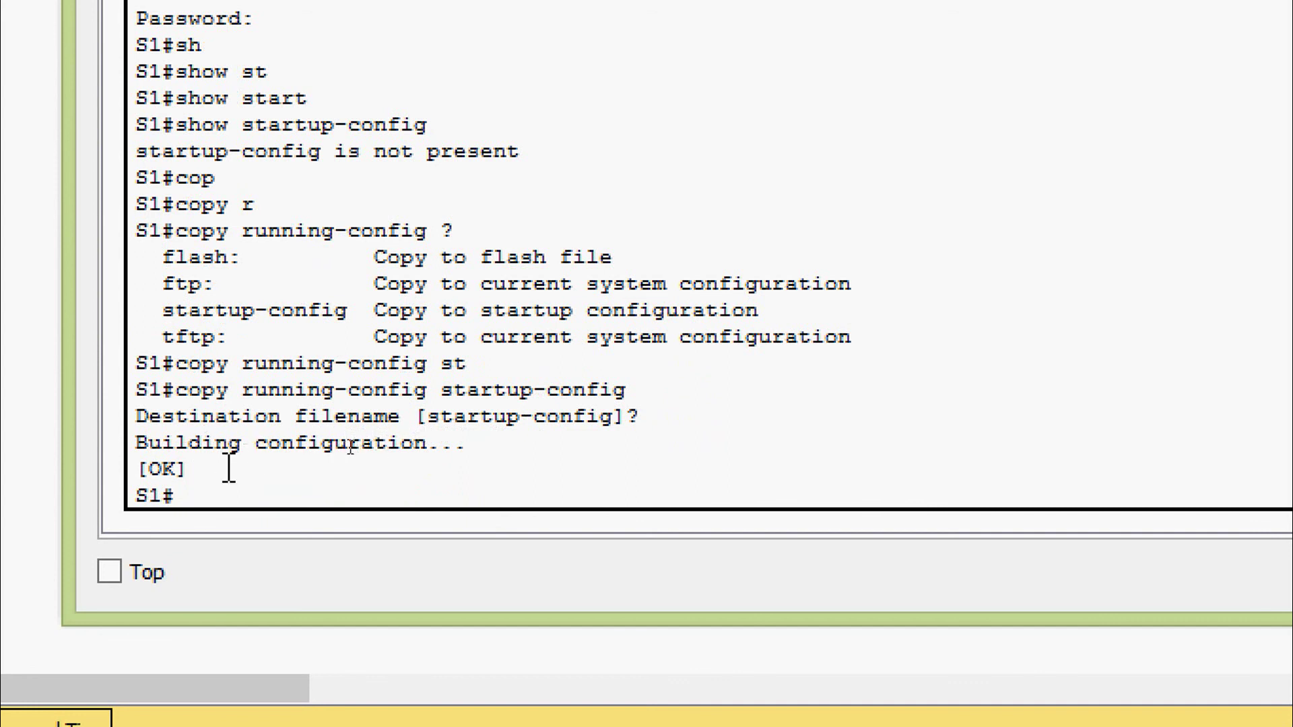
pyautogui.moveTo(229, 469); pyautogui.dragTo(138, 469)
# Run show startup-config and page through the saved 1297-byte configuration
pyautogui.click(222, 492)
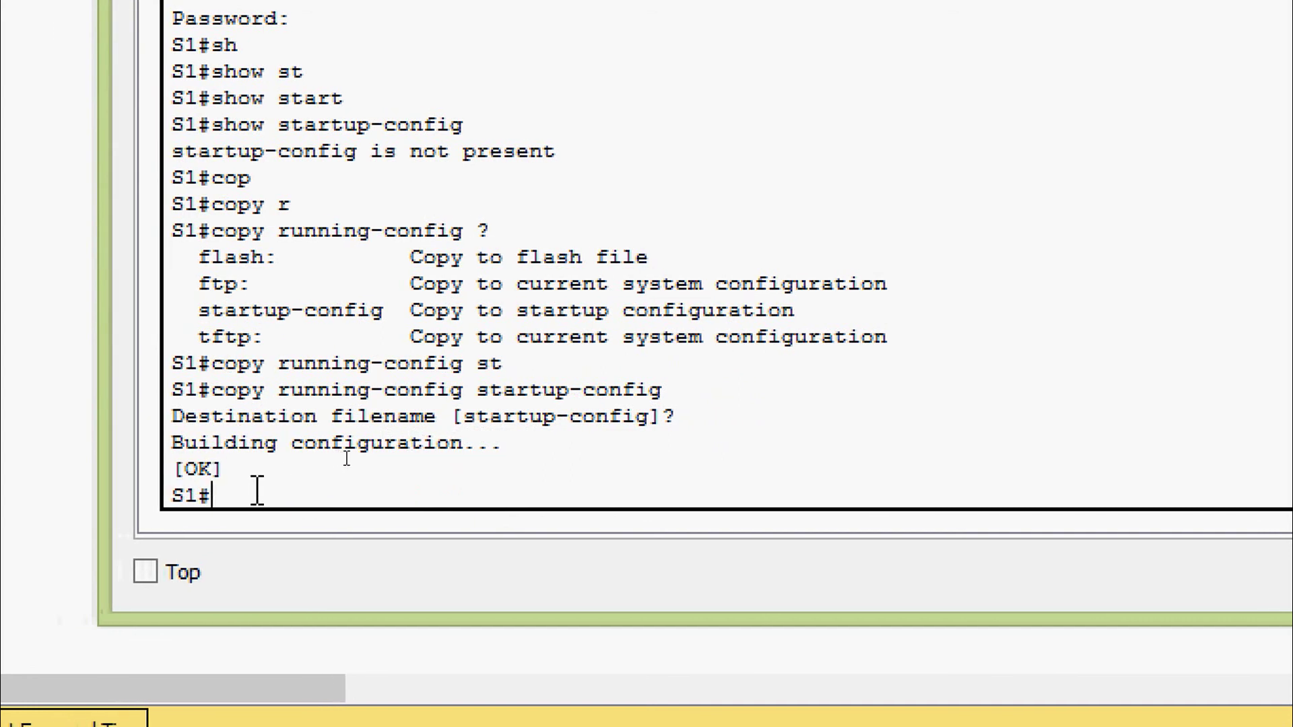
pyautogui.write('sh')
pyautogui.press('Tab')
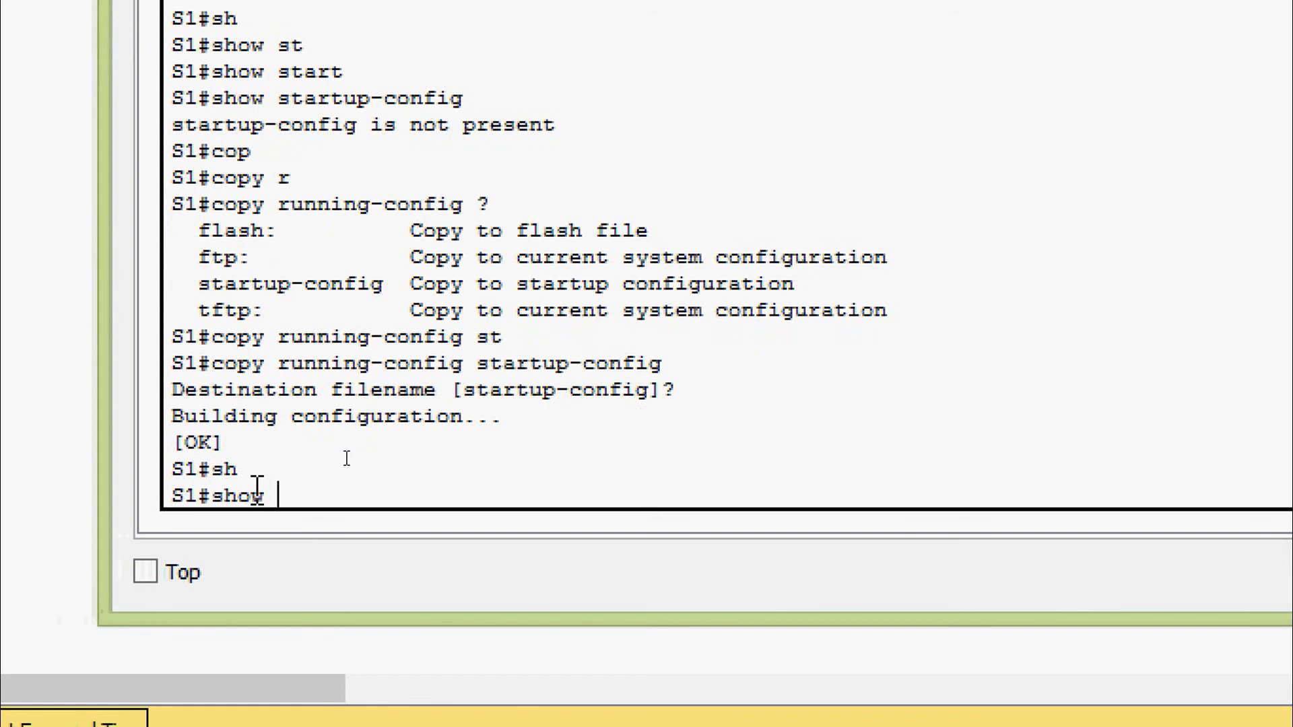
pyautogui.write('st')
pyautogui.press('Tab')
pyautogui.write('art')
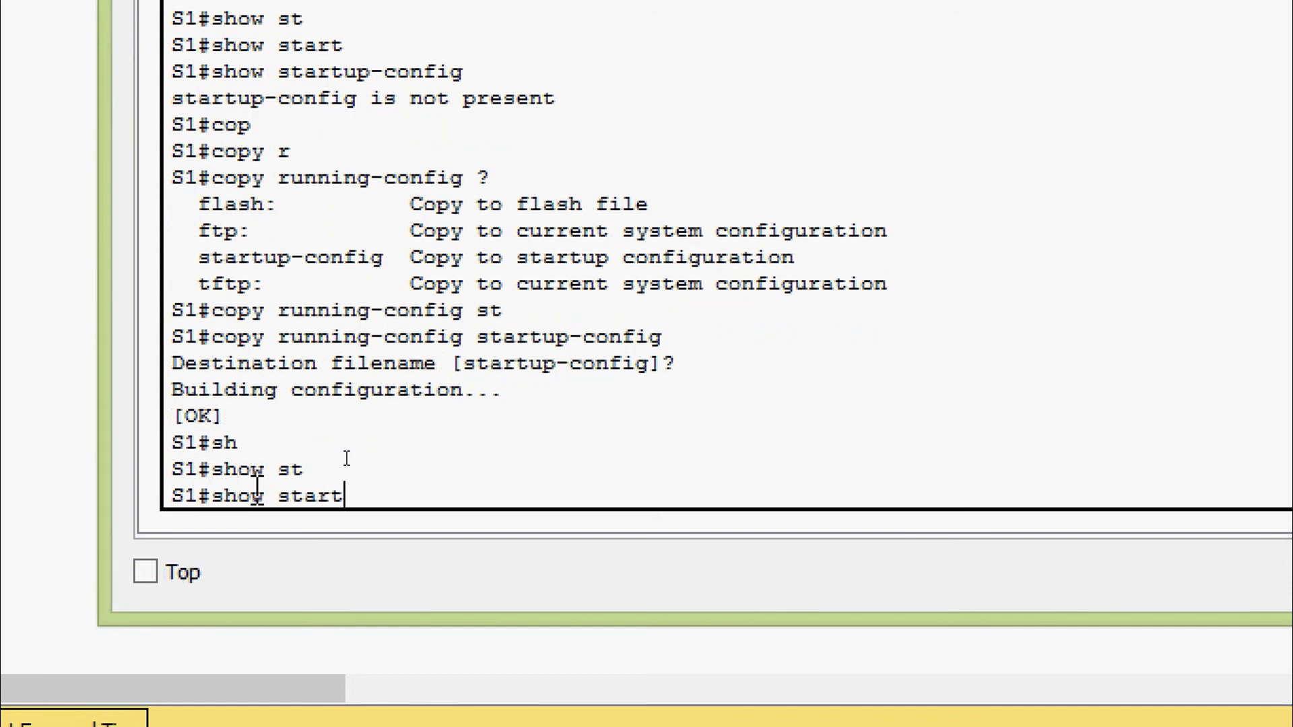
pyautogui.press('Tab')
pyautogui.press('Return')
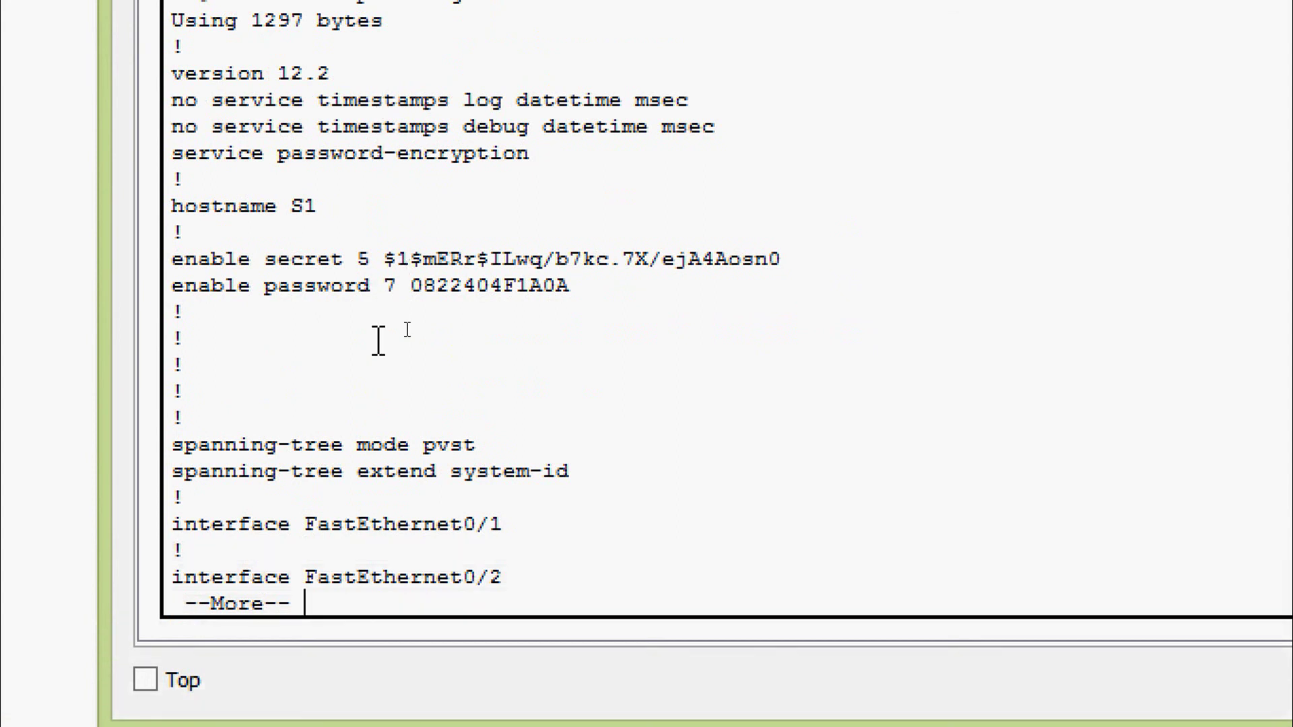
pyautogui.press('space')
pyautogui.press('space')
pyautogui.press('space')
pyautogui.press('space')
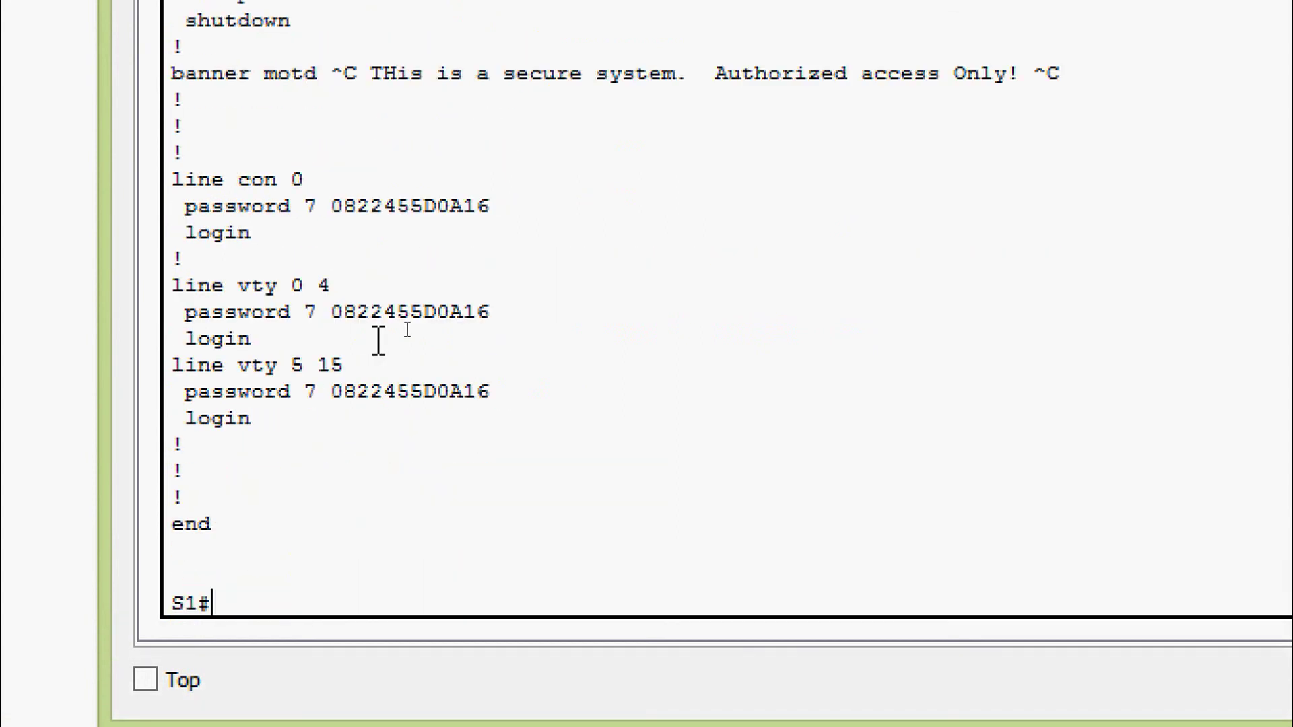